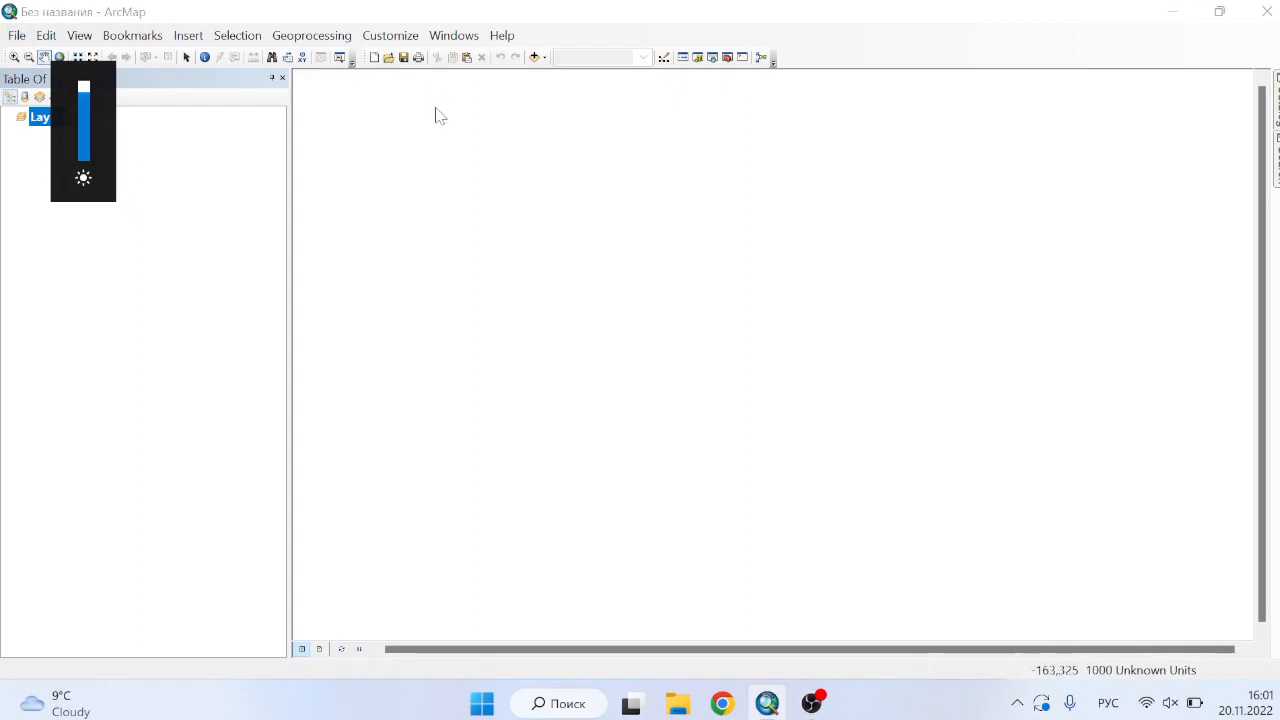
Open the CanadaMapLayout map document from the Exercise08 folder.
key("ctrl+o")
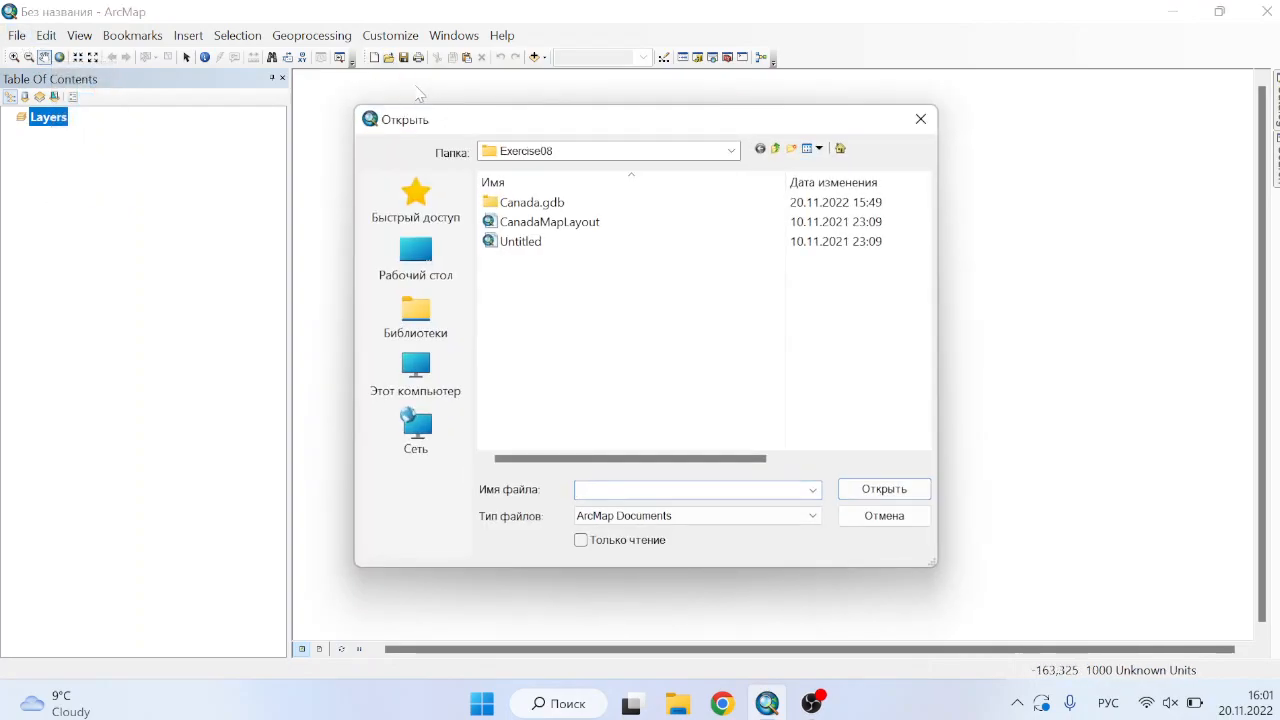
left_click(586, 229)
left_click(885, 490)
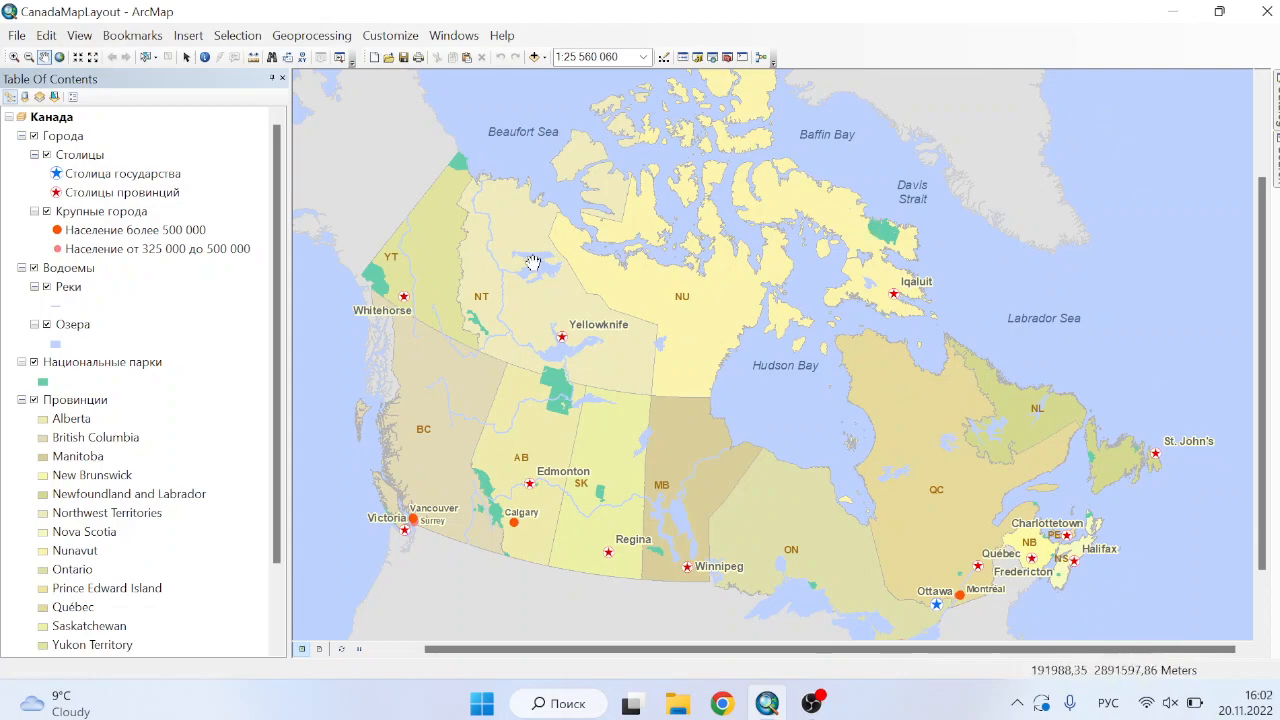
Switch the map to layout view and close the floating Layout toolbar.
left_click(77, 35)
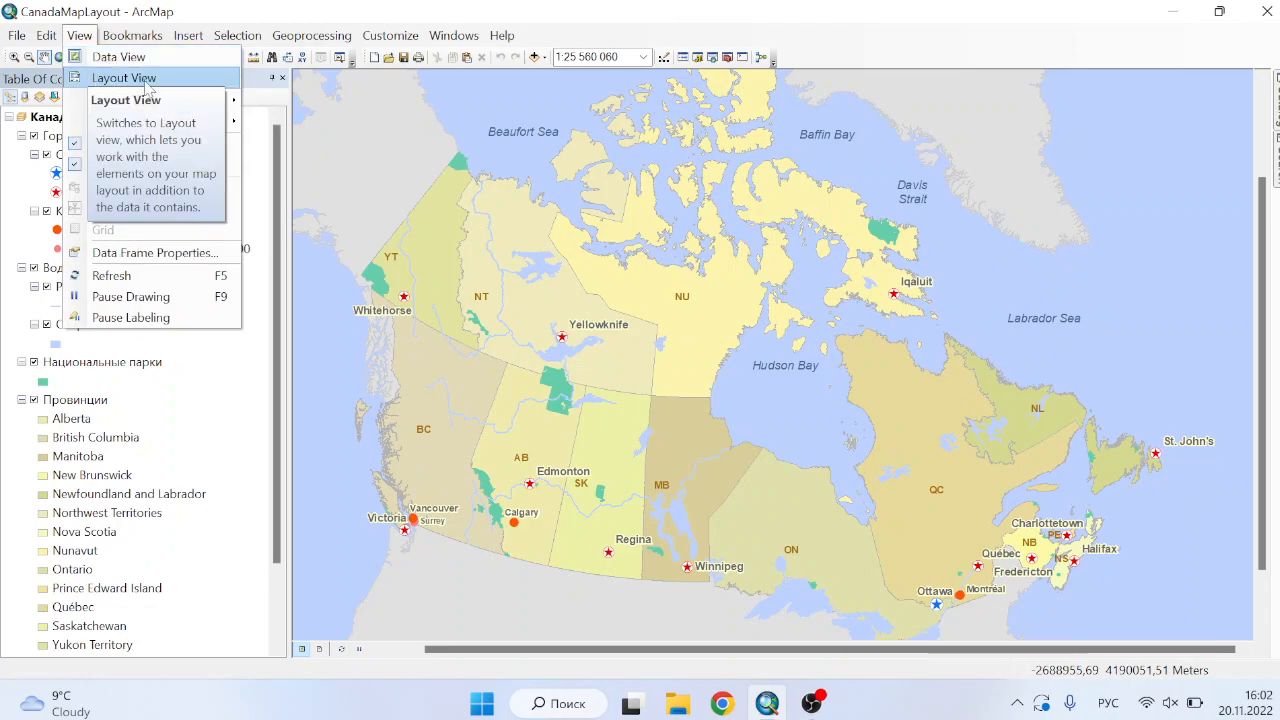
left_click(80, 36)
left_click(80, 36)
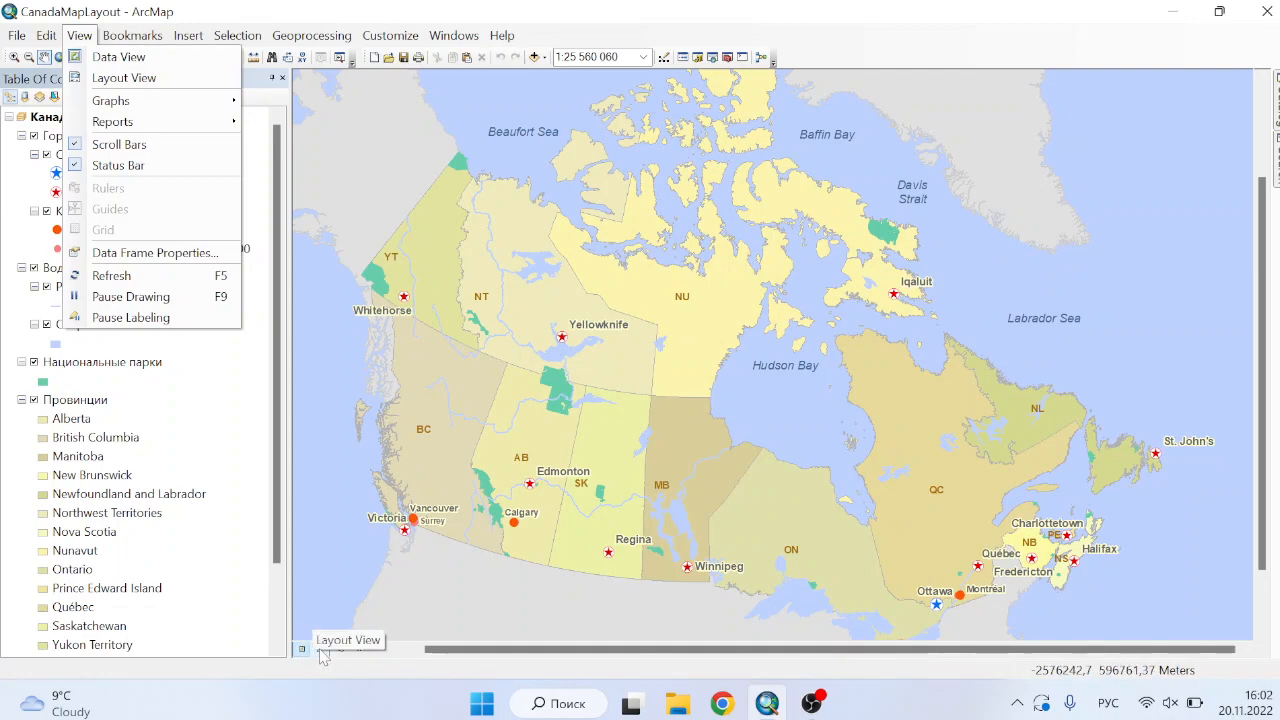
left_click(322, 652)
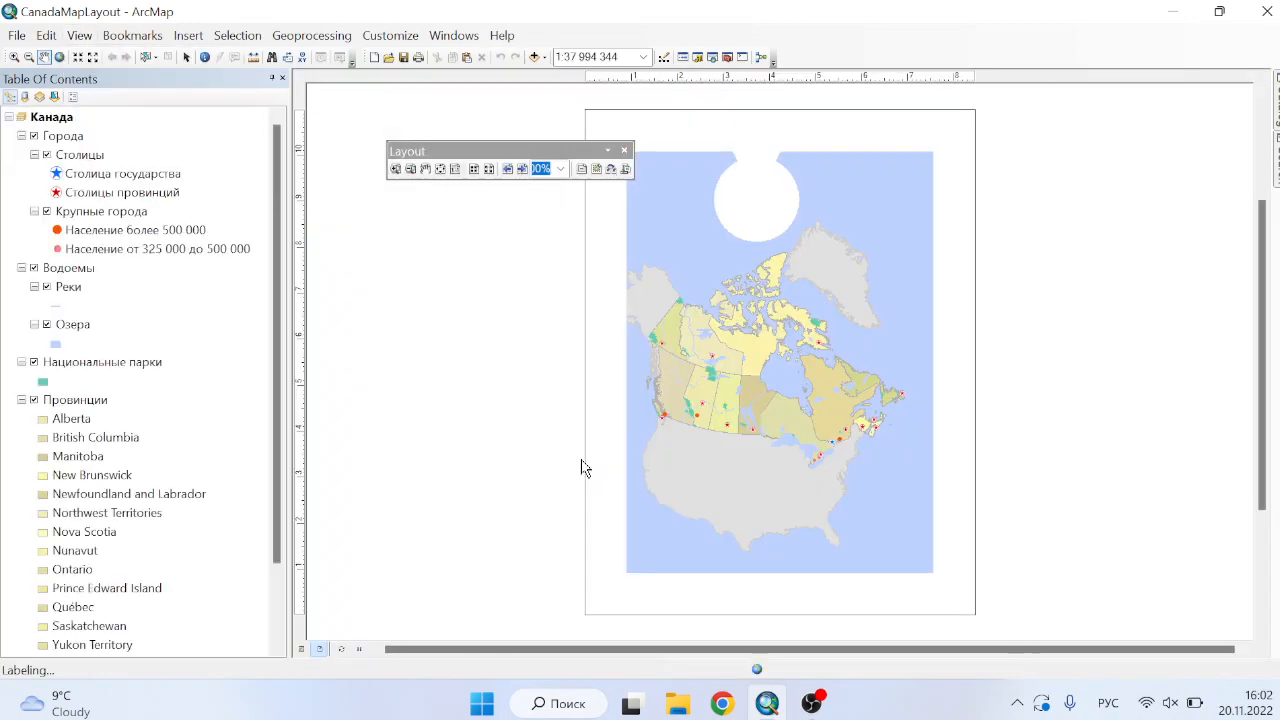
left_click(624, 150)
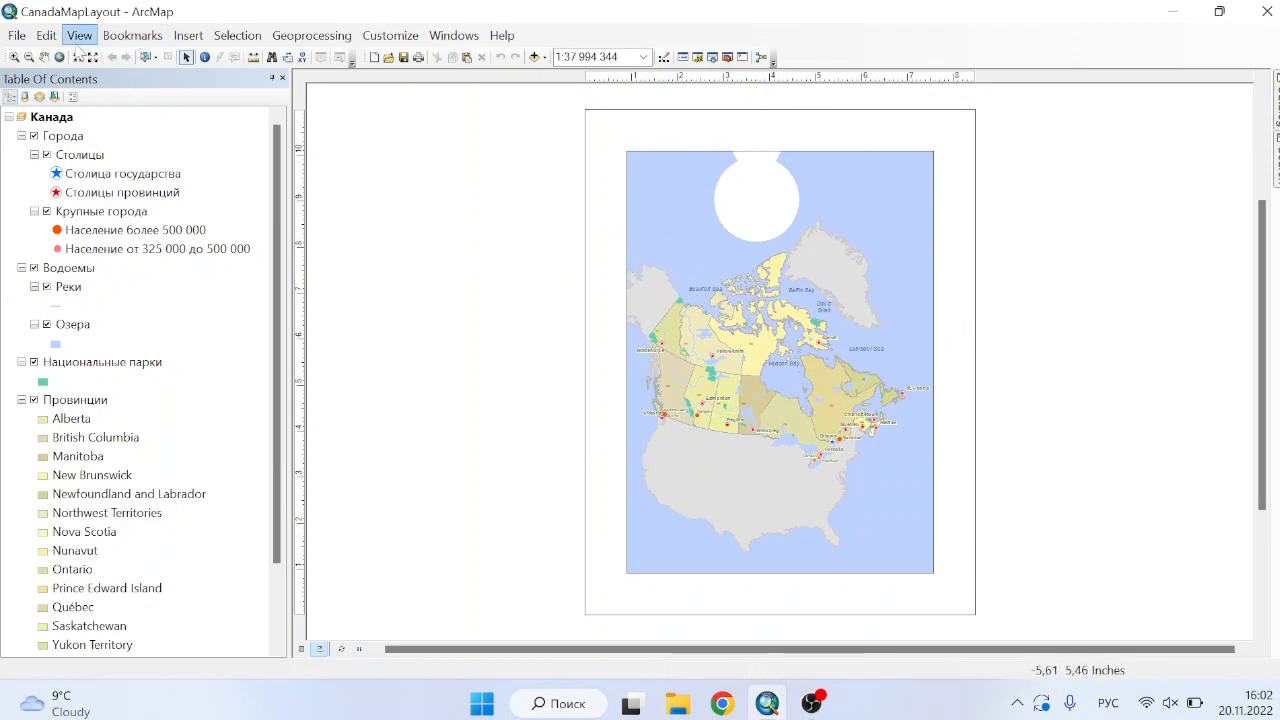
Set the map page orientation to Landscape in the page and print setup.
left_click(17, 37)
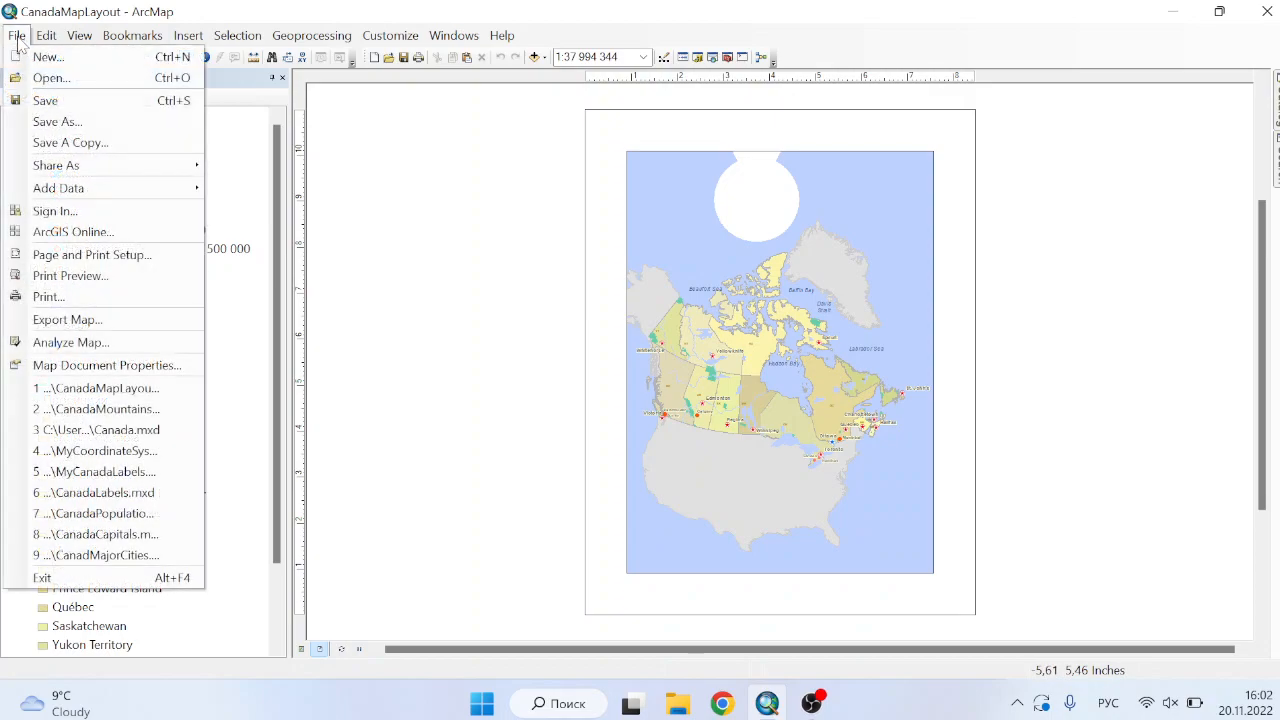
left_click(124, 261)
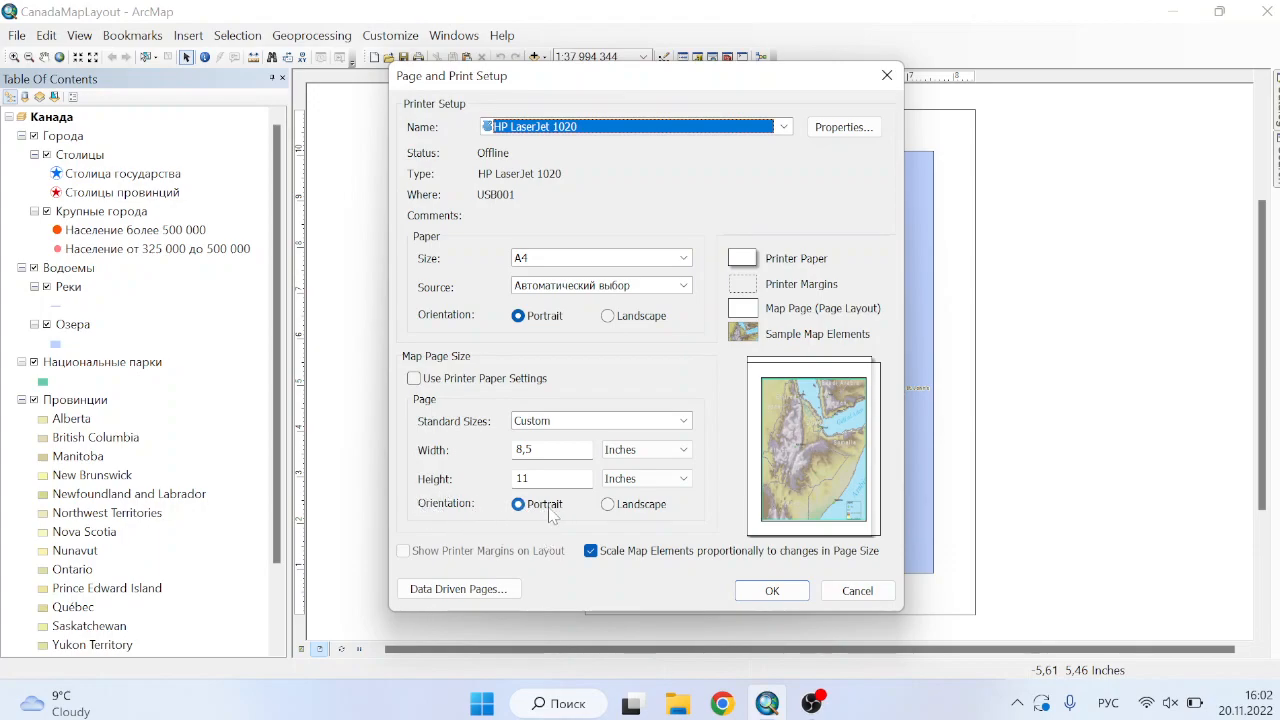
left_click(637, 508)
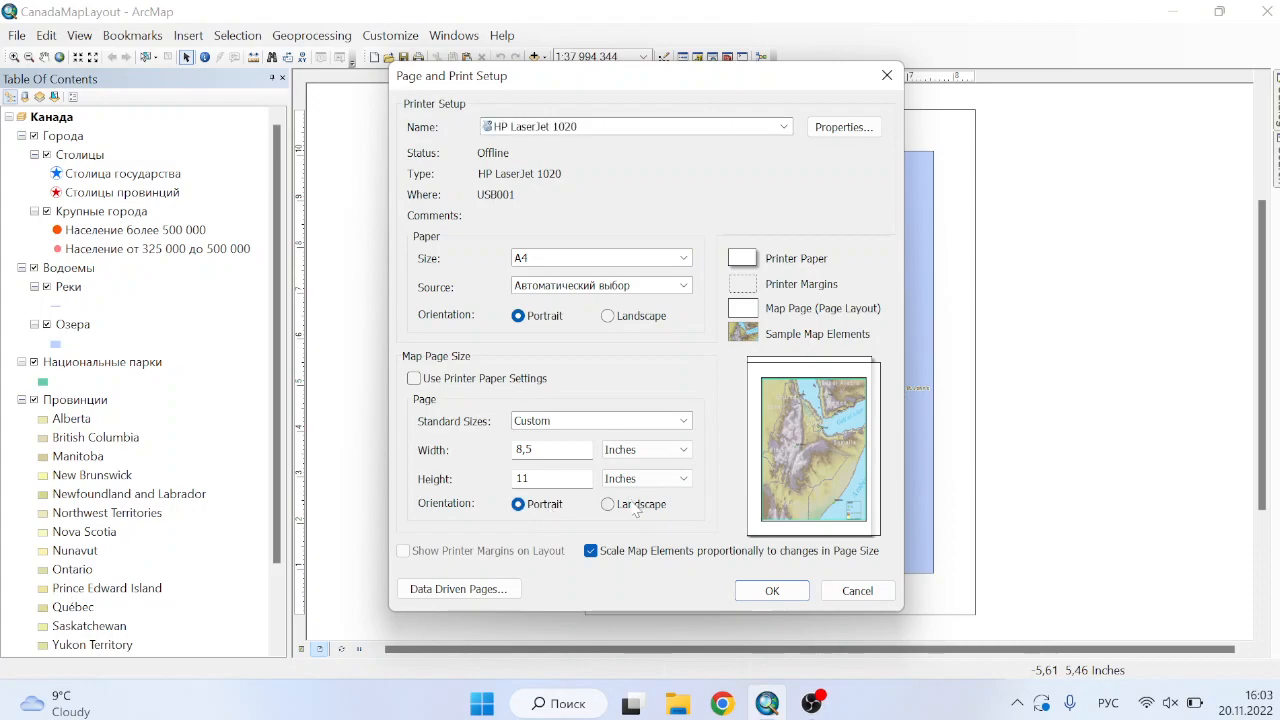
left_click(770, 590)
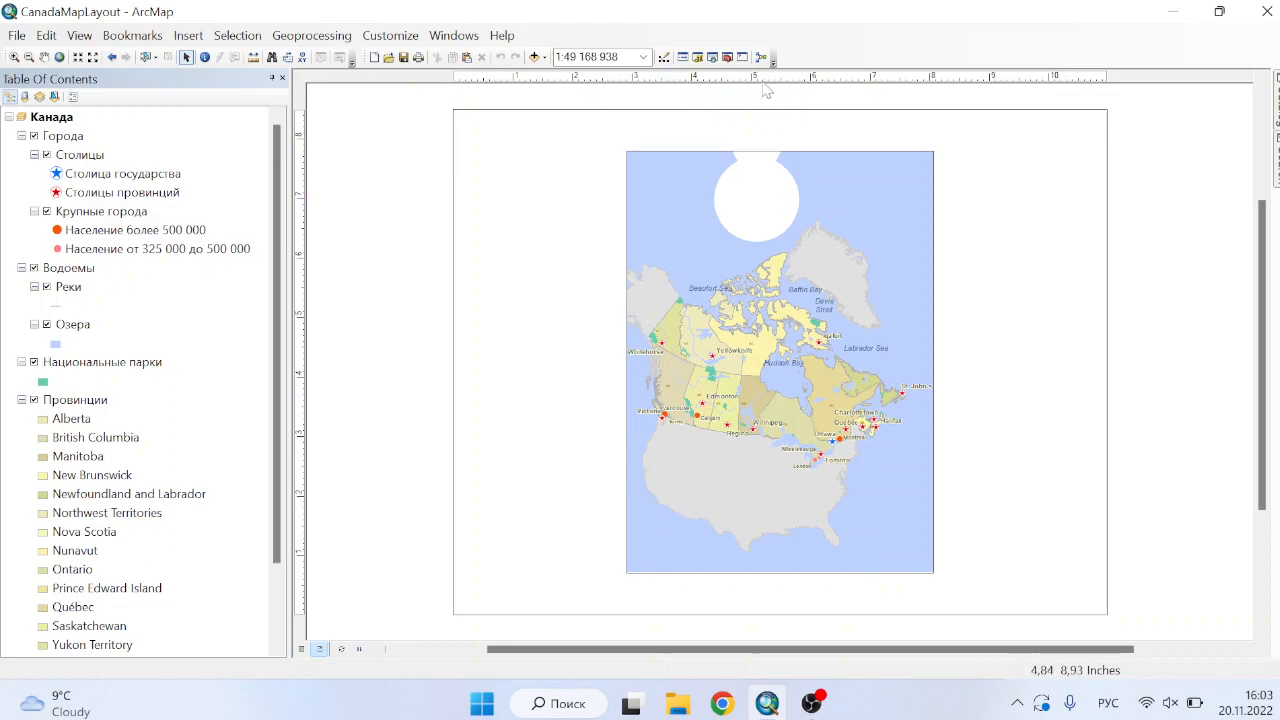
Set the layout view's ruler units to Centimeters in the ArcMap options.
left_click(440, 40)
left_click(410, 33)
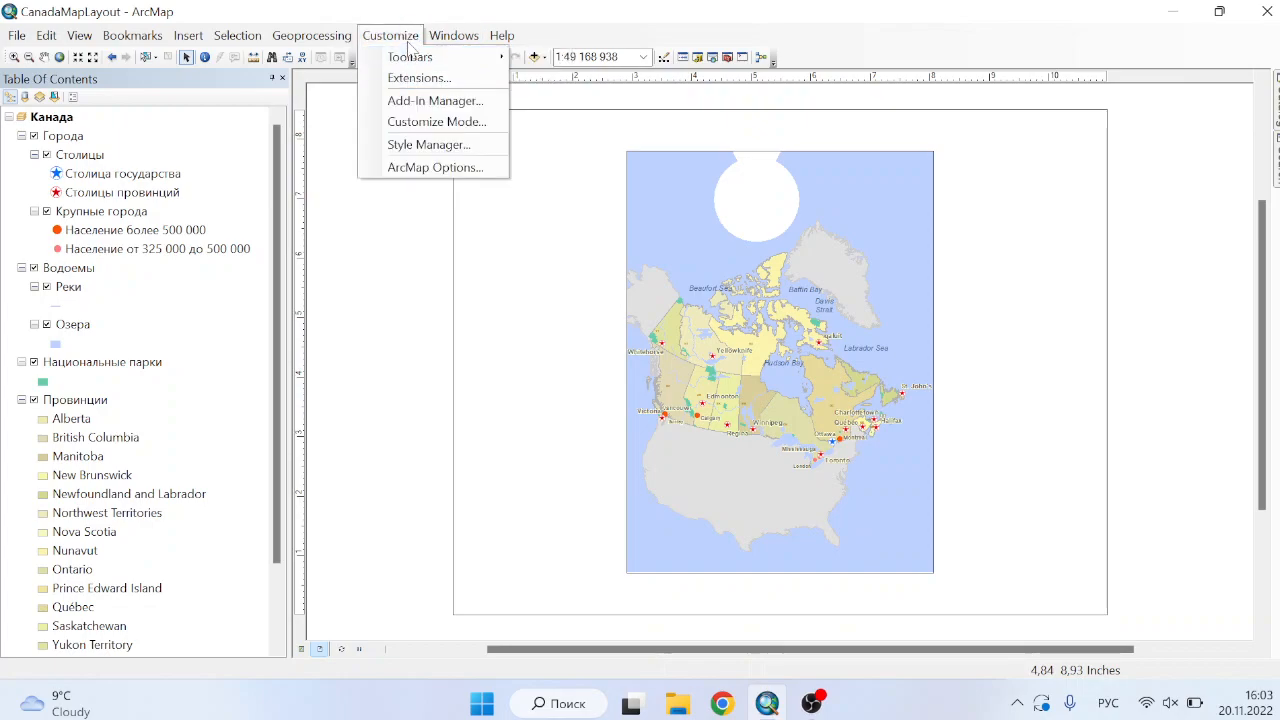
left_click(415, 167)
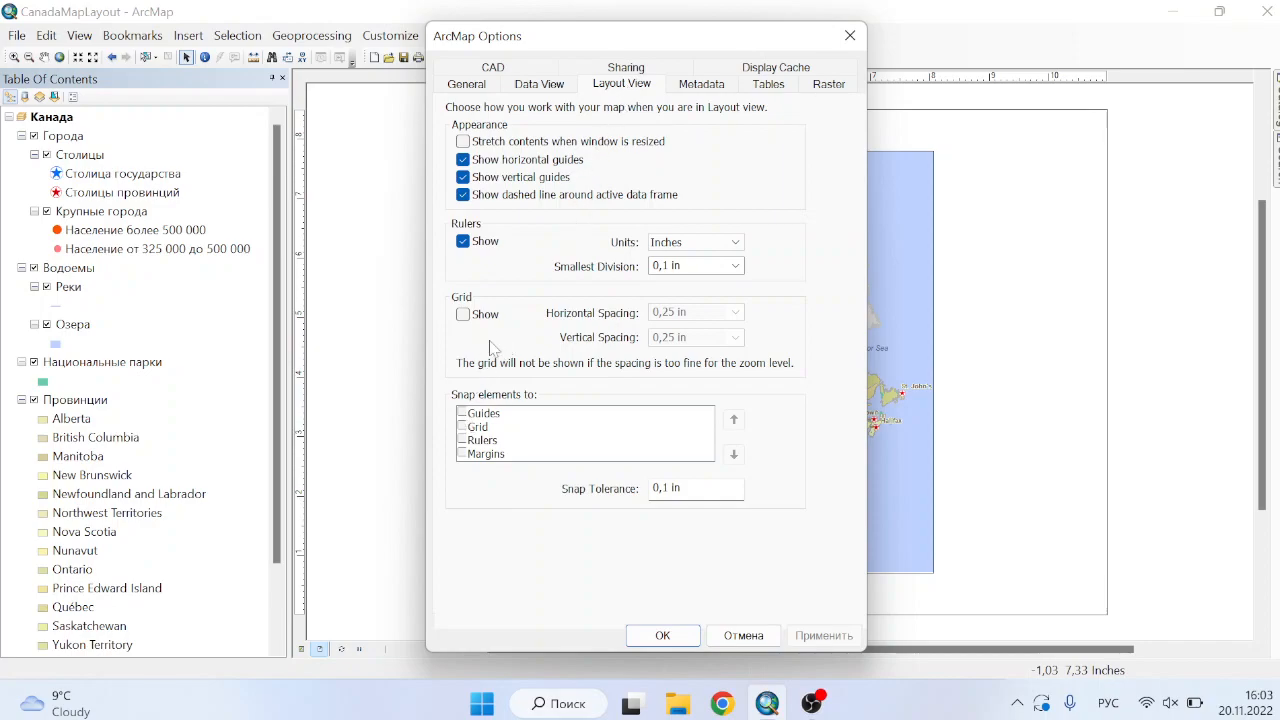
left_click(729, 243)
left_click(700, 266)
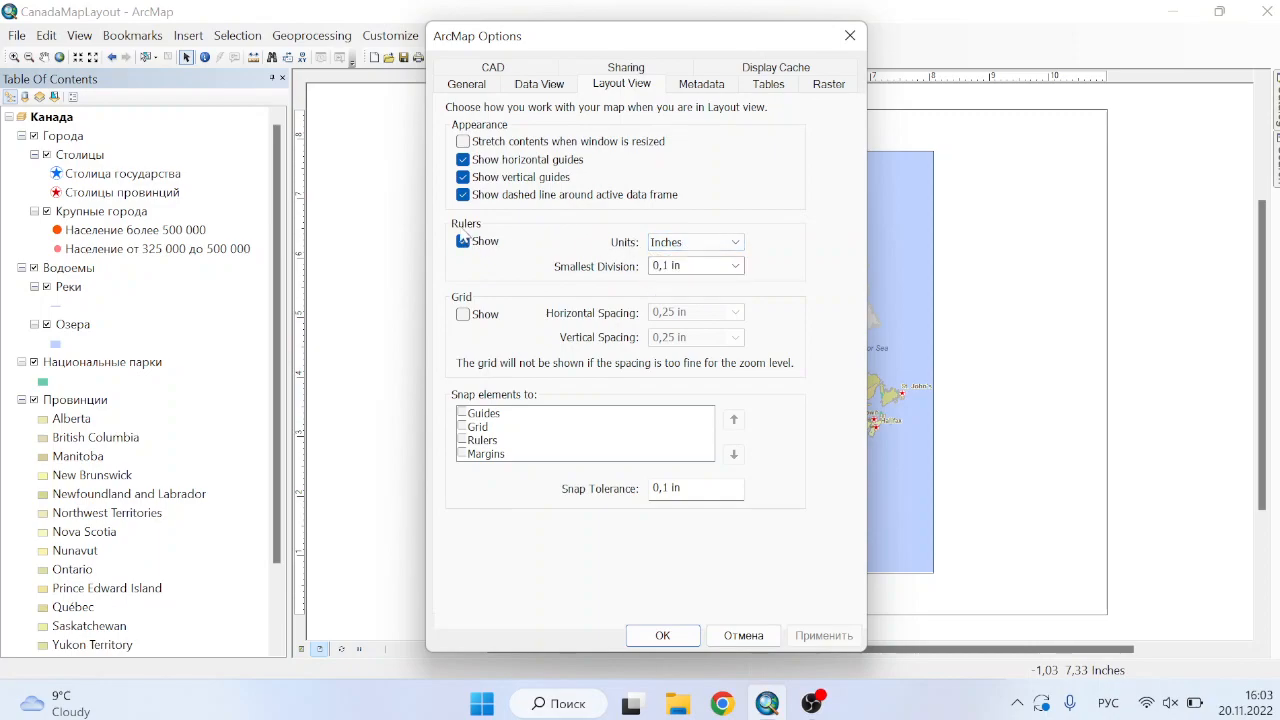
left_click(687, 245)
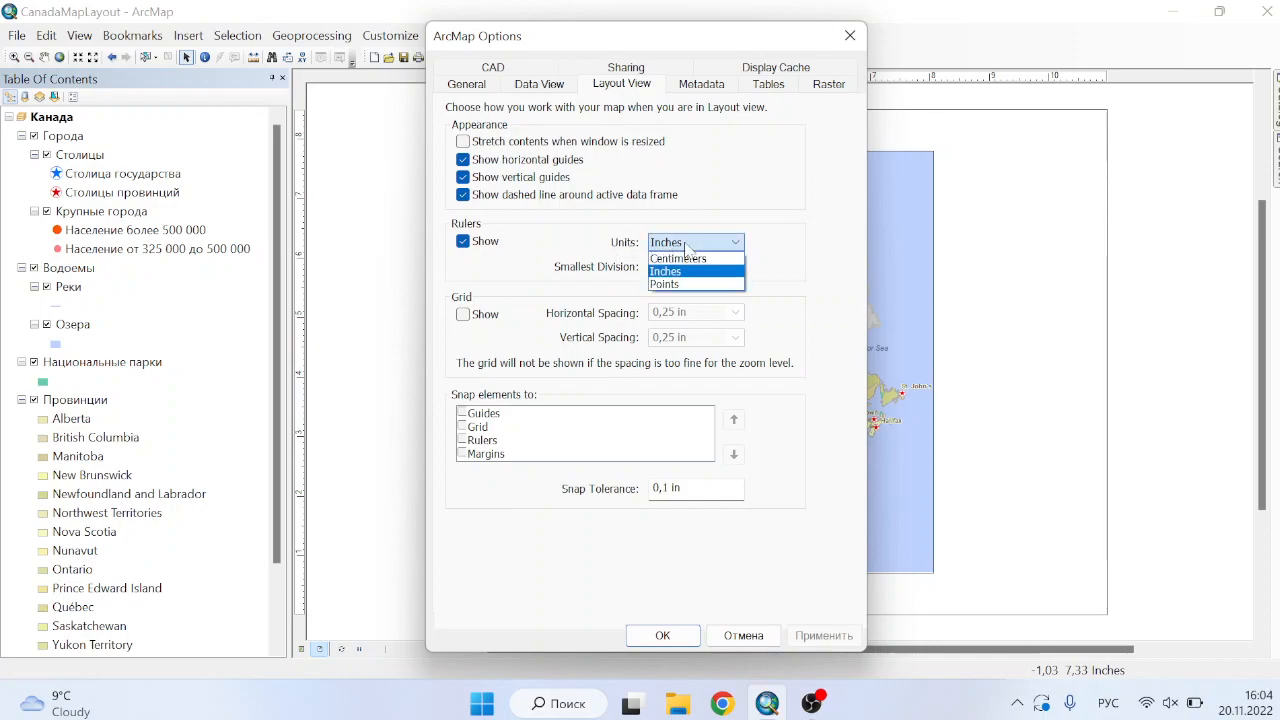
left_click(684, 260)
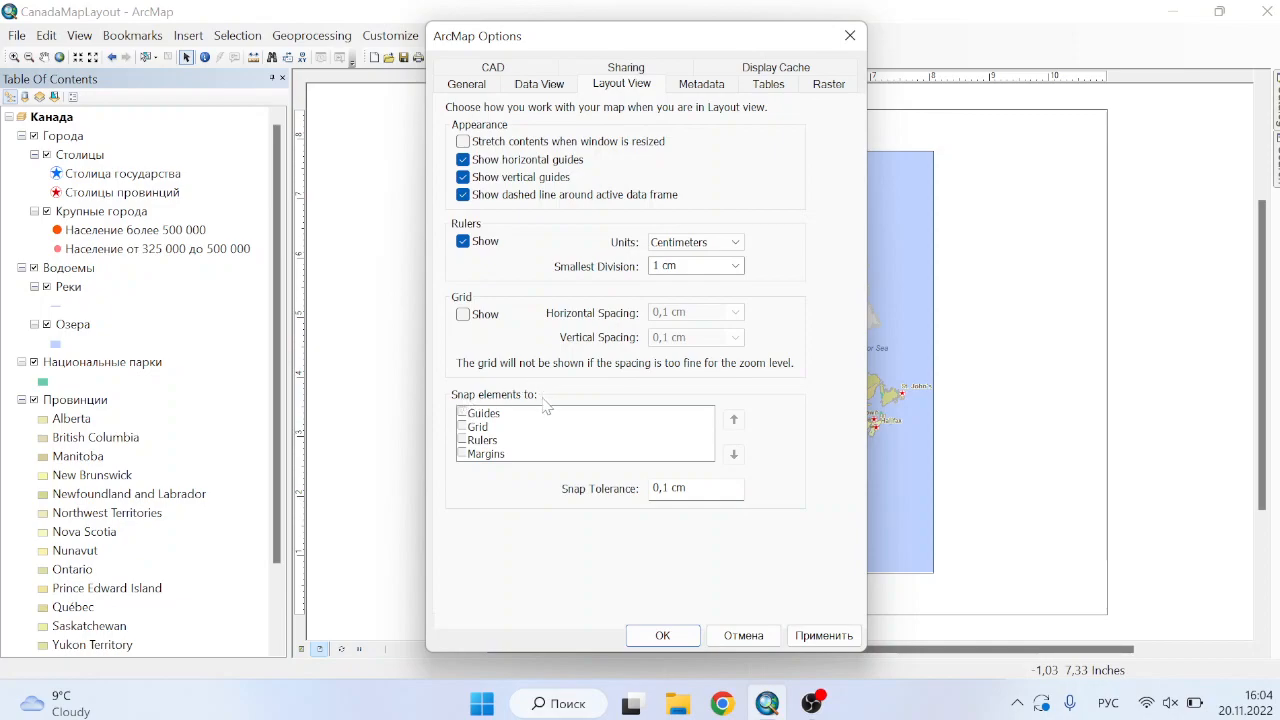
Enable snapping of layout elements to guides and apply the options.
left_click(462, 414)
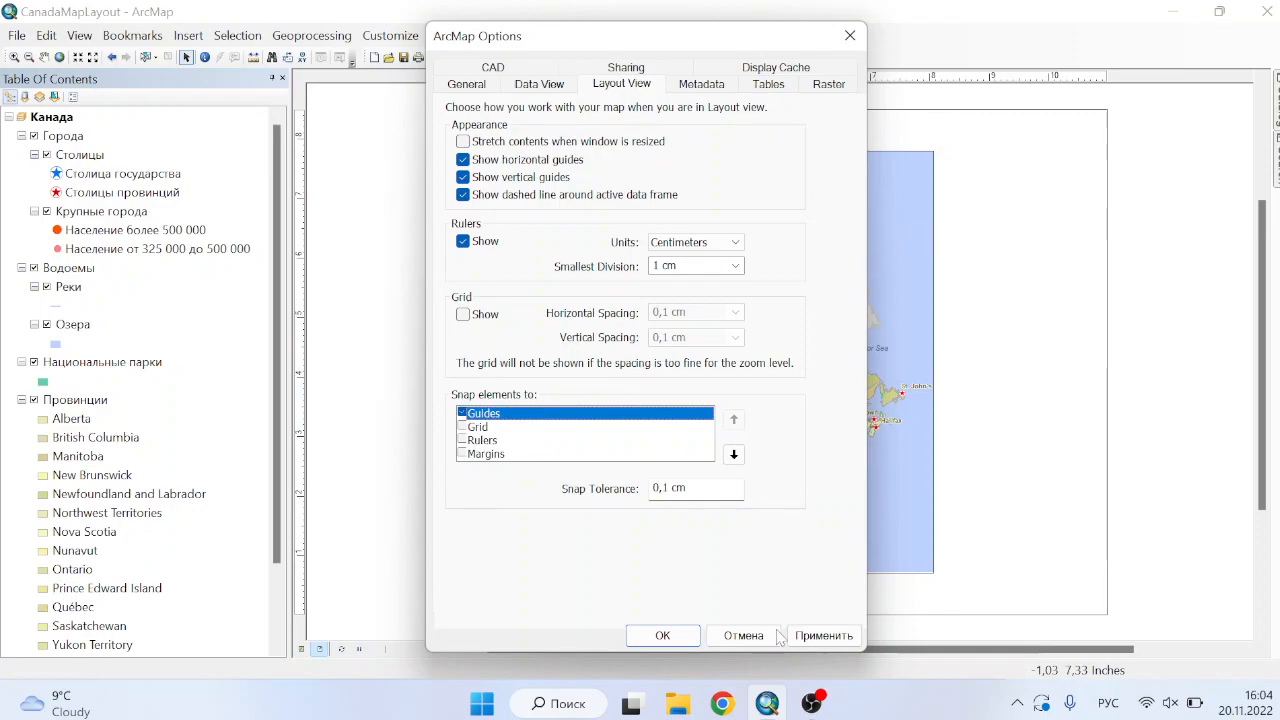
left_click(840, 638)
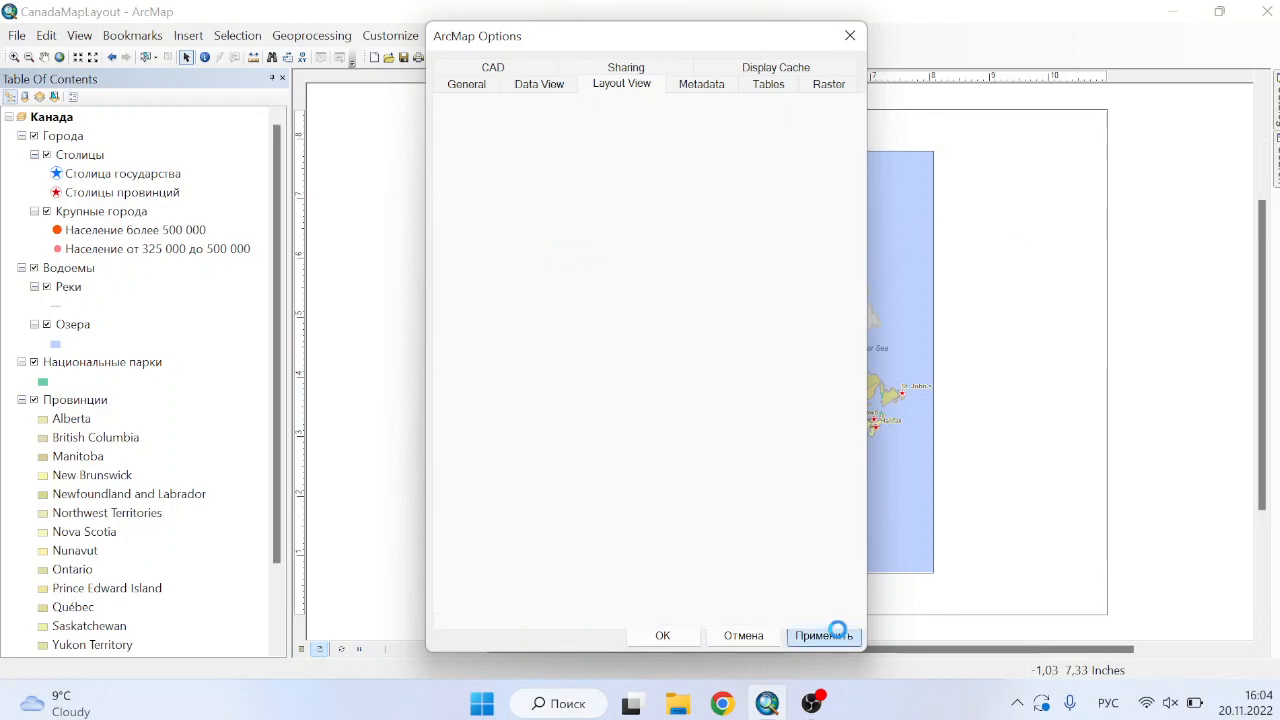
left_click(692, 642)
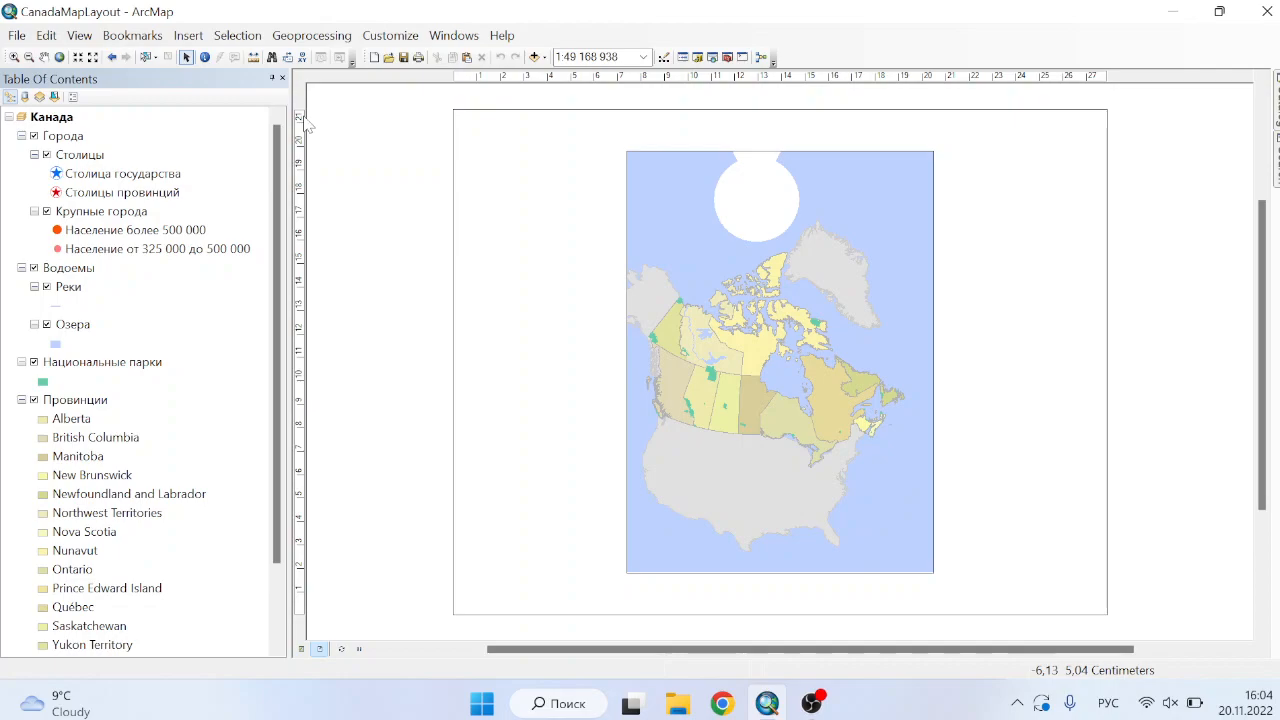
Place guides at about 1 and 26 cm on the horizontal ruler and 1 and 19 cm on the vertical ruler.
right_click(488, 82)
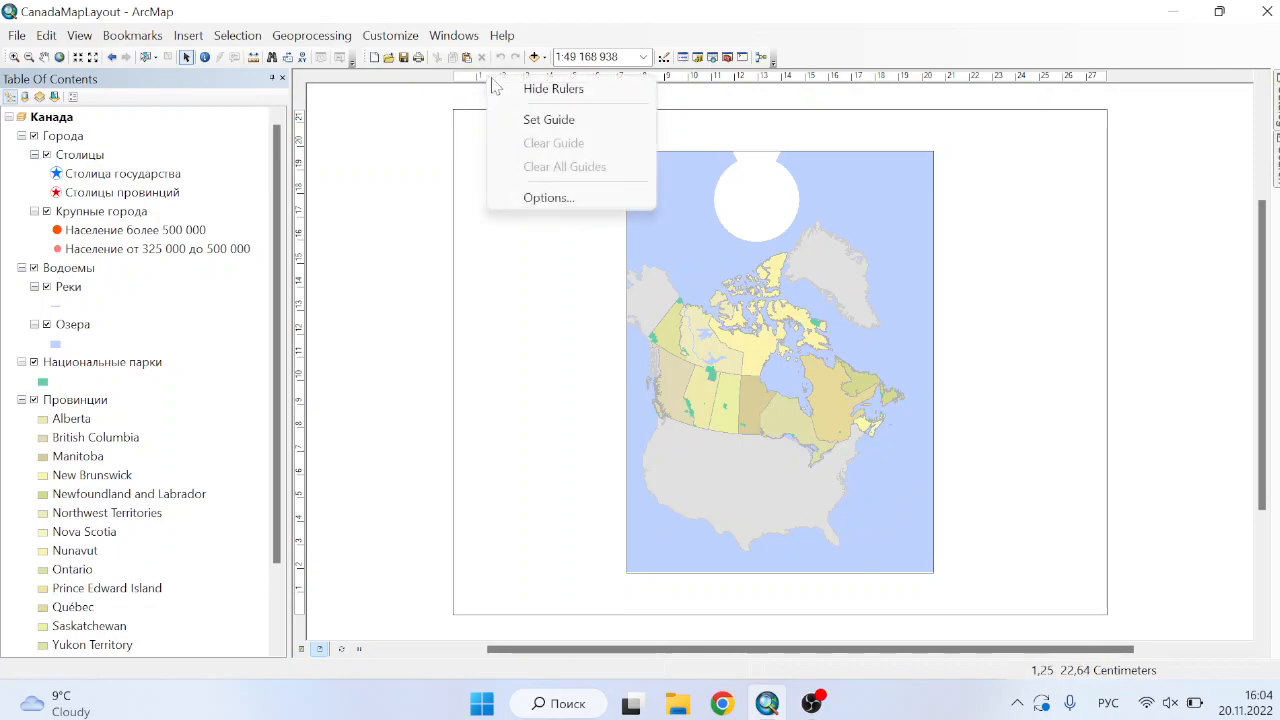
left_click(557, 124)
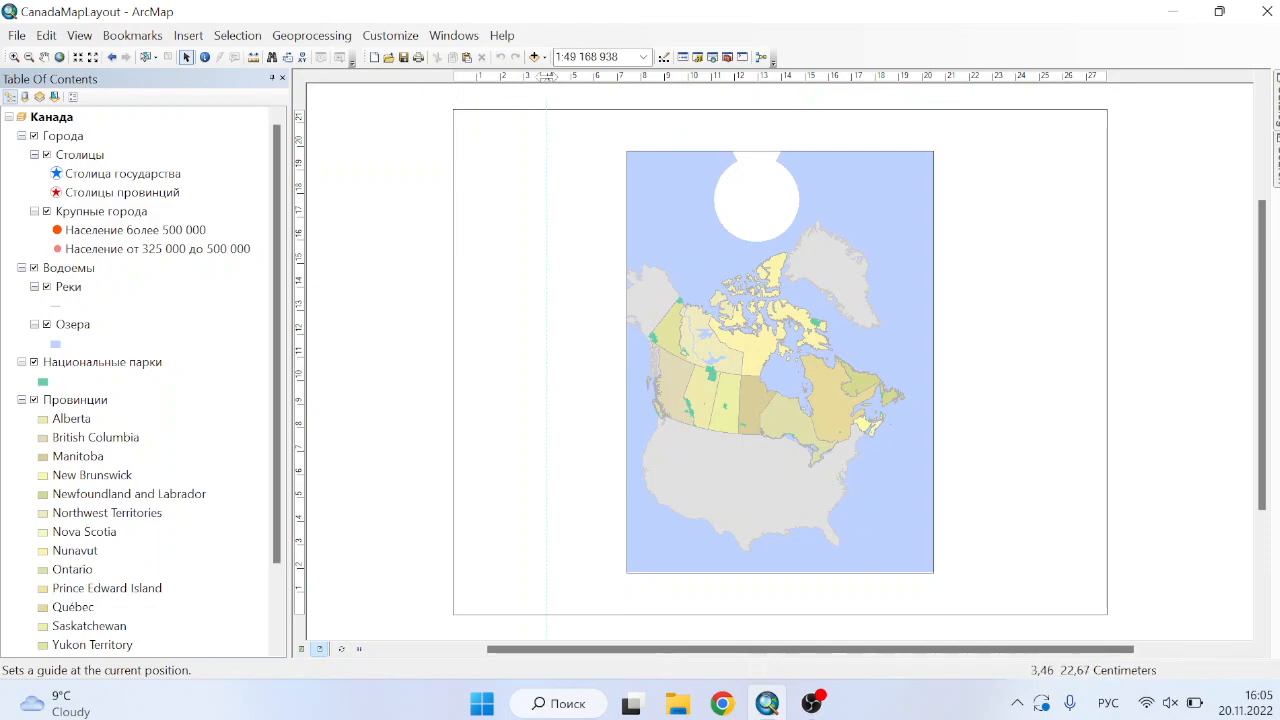
left_click_drag(545, 77, 482, 80)
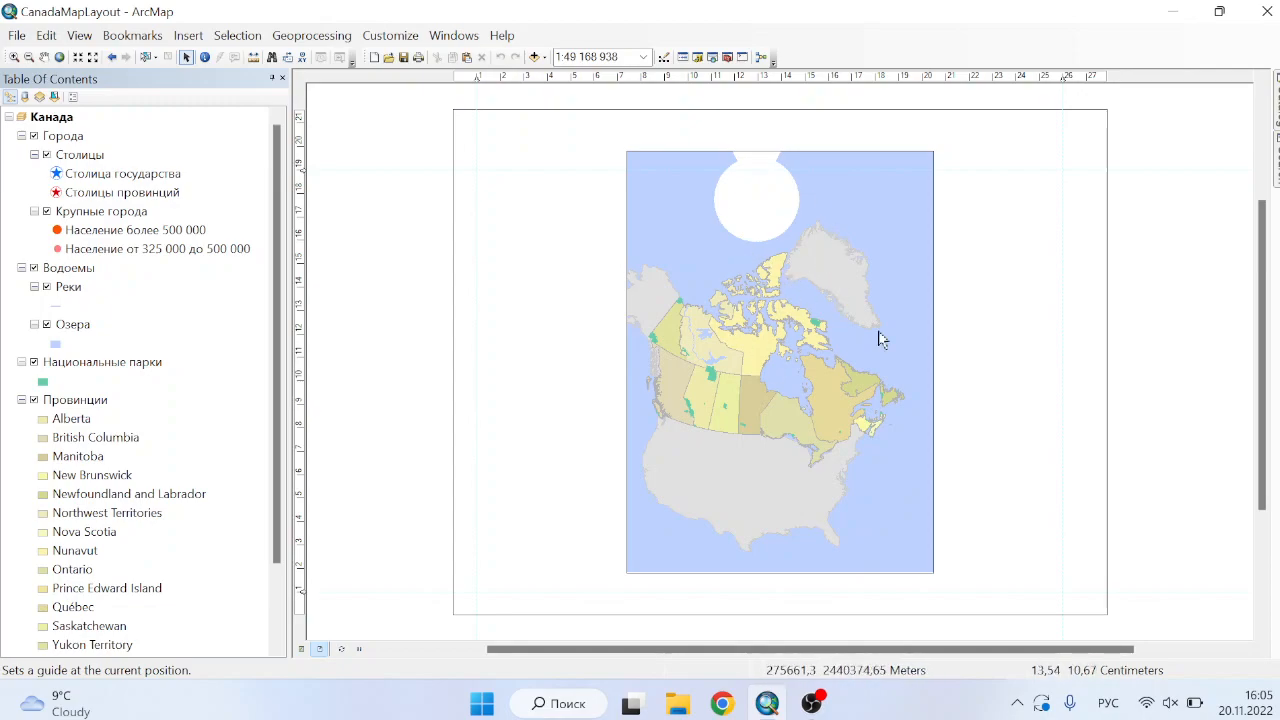
Resize the map's data frame so all its edges snap to the four guides, then deselect it.
left_click(710, 274)
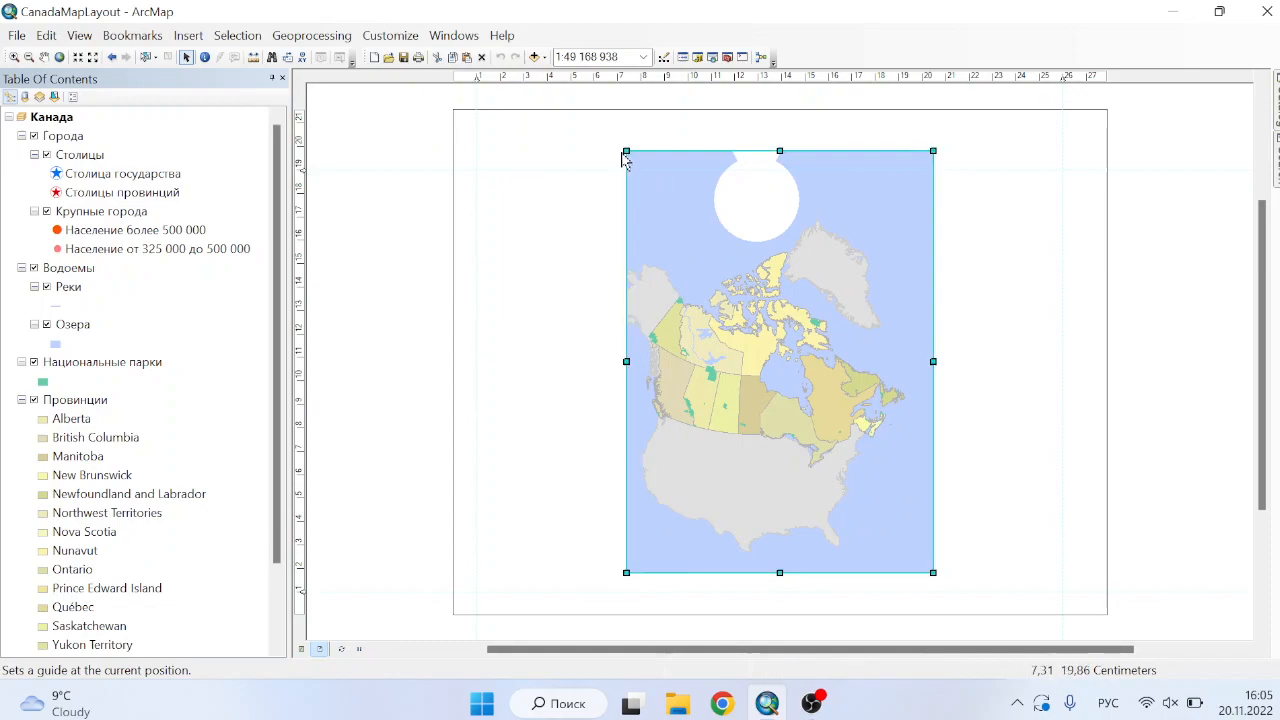
left_click_drag(490, 190, 478, 178)
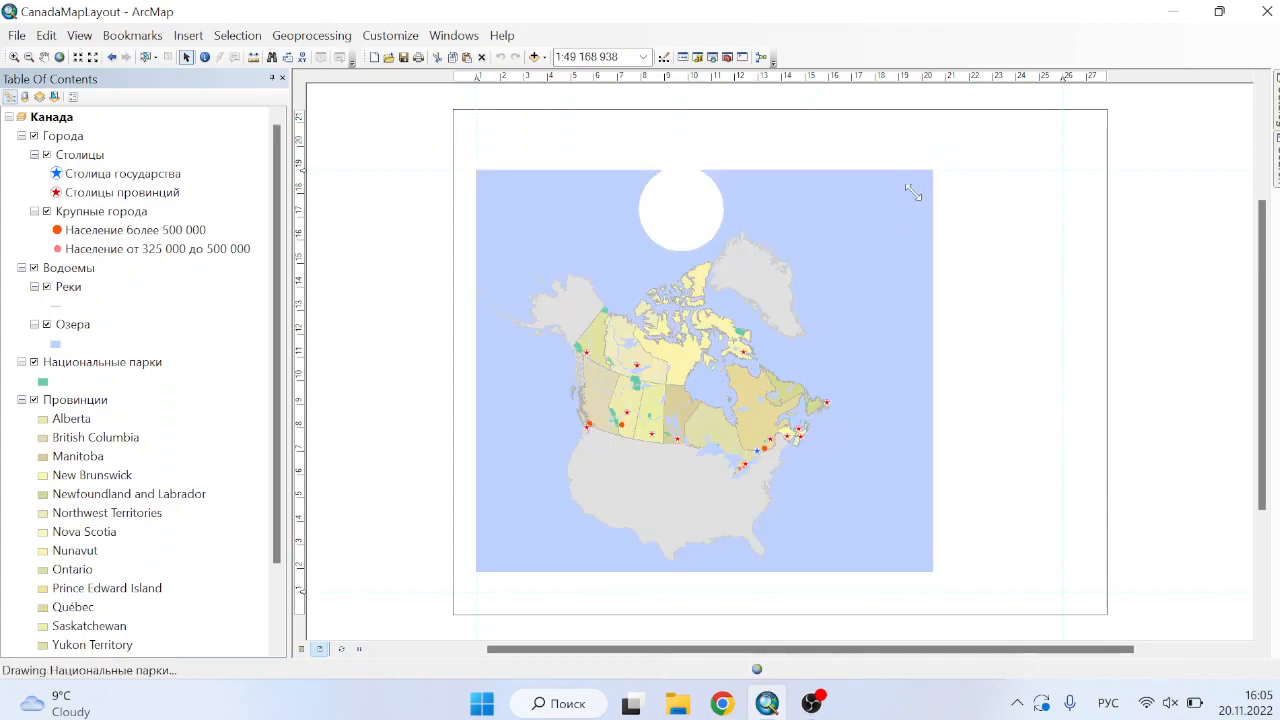
left_click_drag(933, 169, 1063, 172)
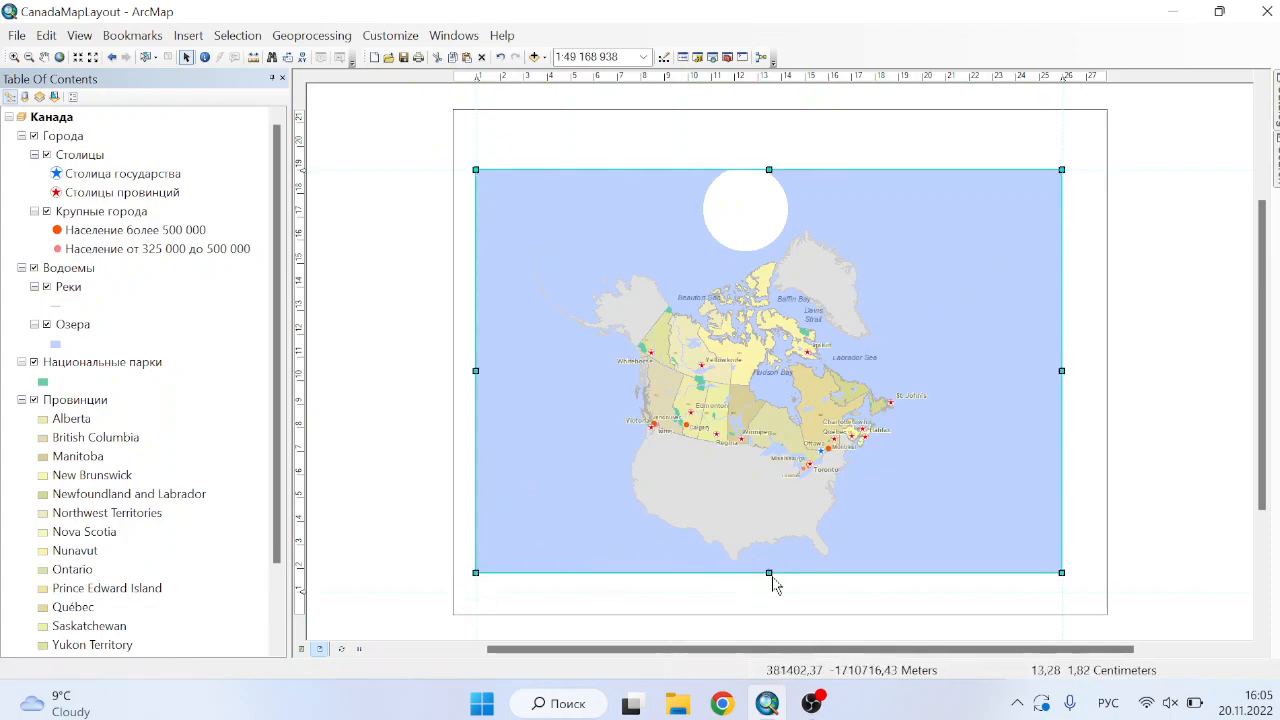
mouse_move(769, 576)
left_mouse_down()
mouse_move(769, 597)
mouse_move(769, 586)
left_mouse_up()
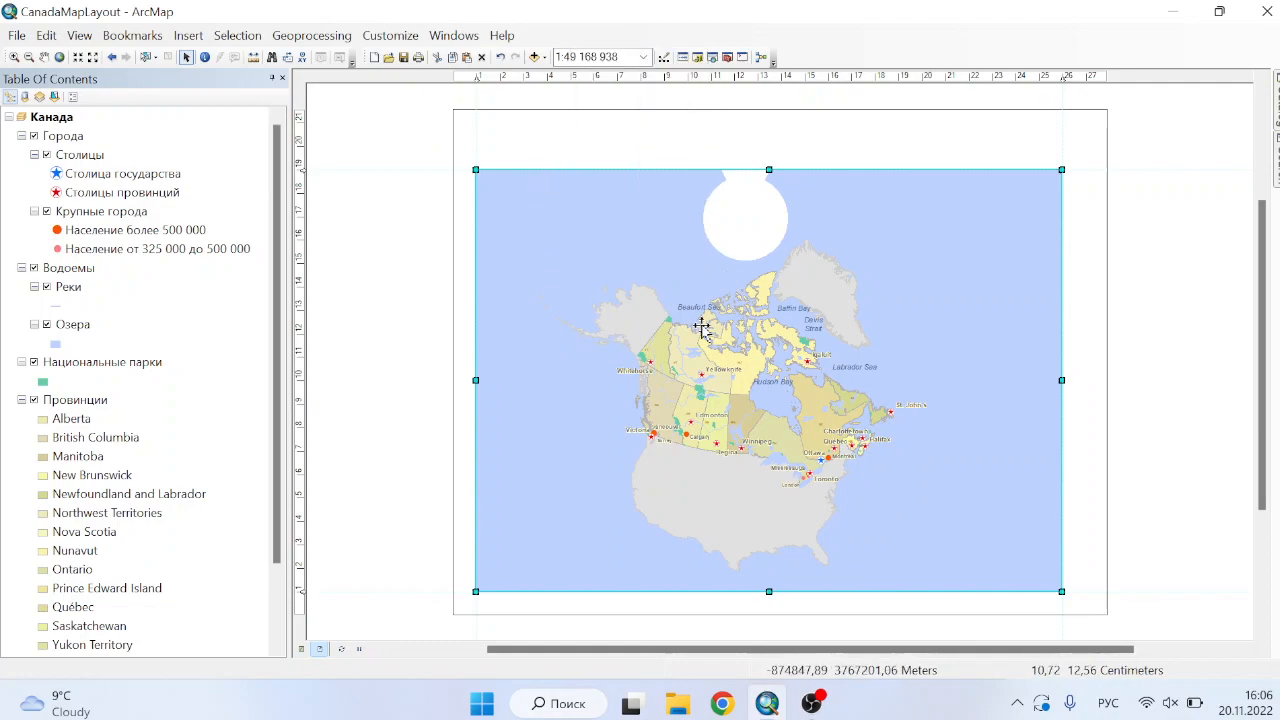
scroll(700, 325, "up", 1)
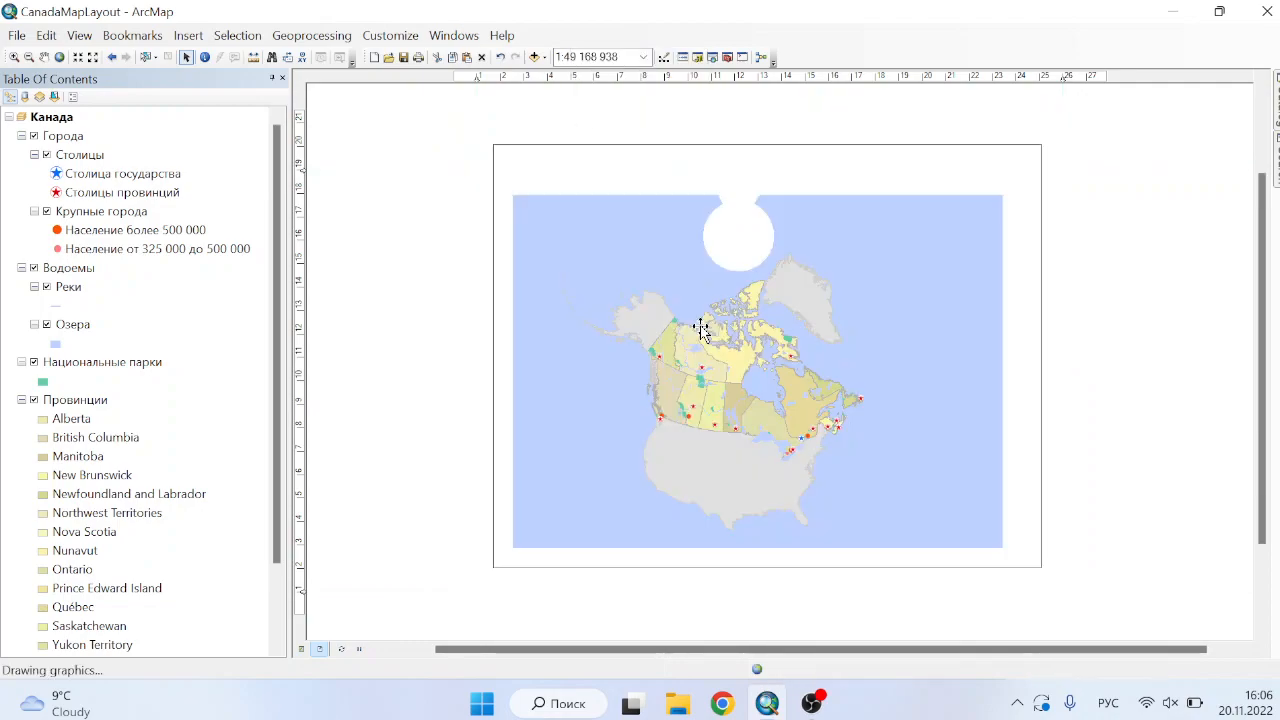
scroll(702, 330, "down", 1)
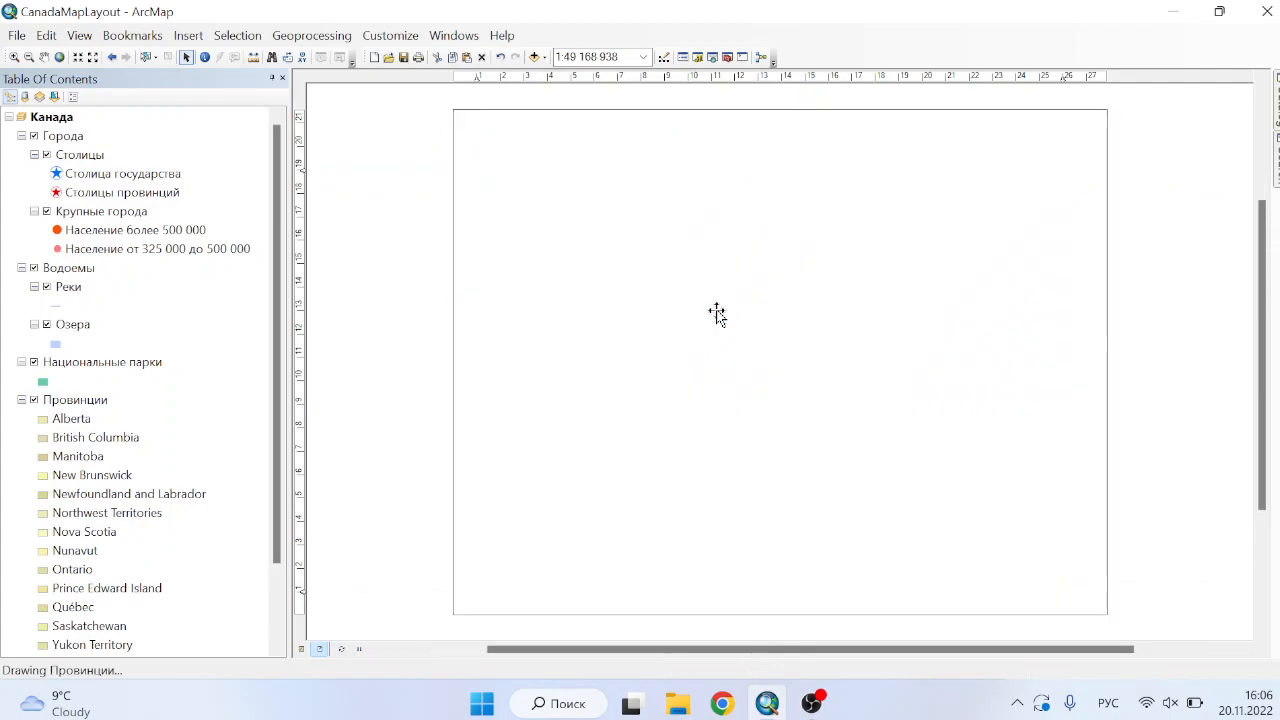
left_click(617, 261)
left_click(1183, 240)
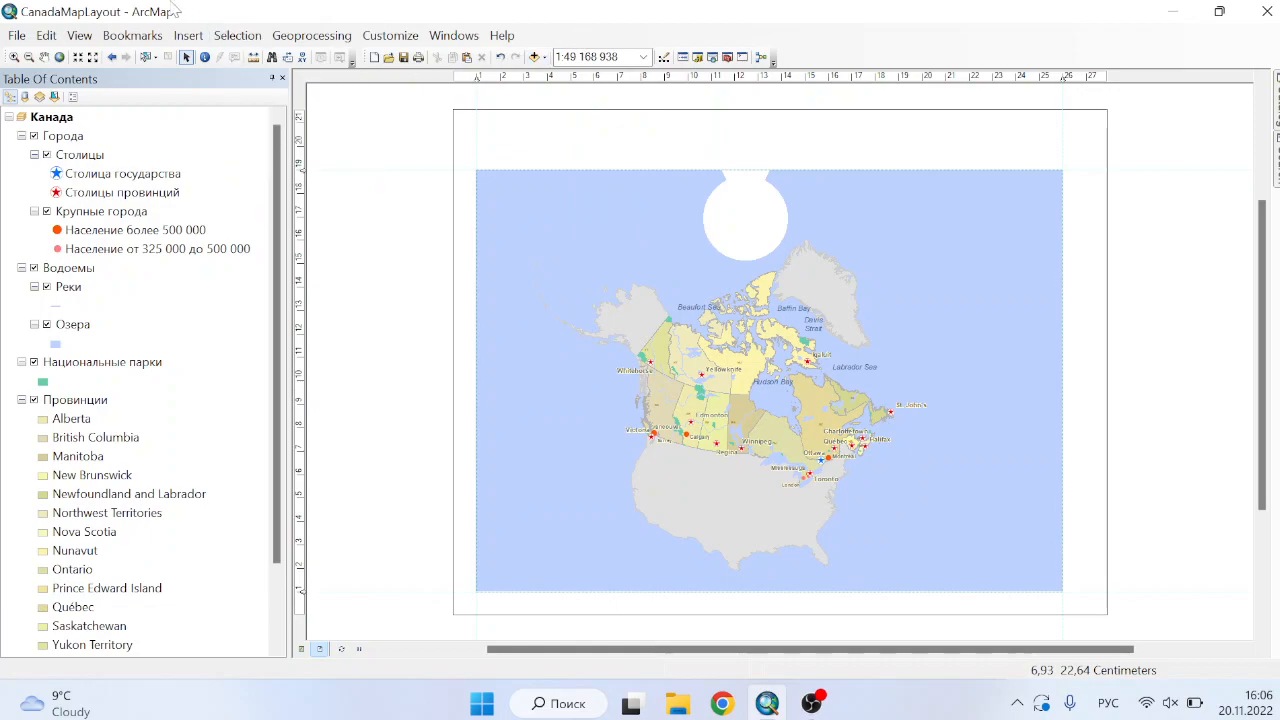
Zoom the data frame to the saved bookmark of Canada and set the map scale to 1:30 000 000.
left_click(132, 35)
left_click(147, 101)
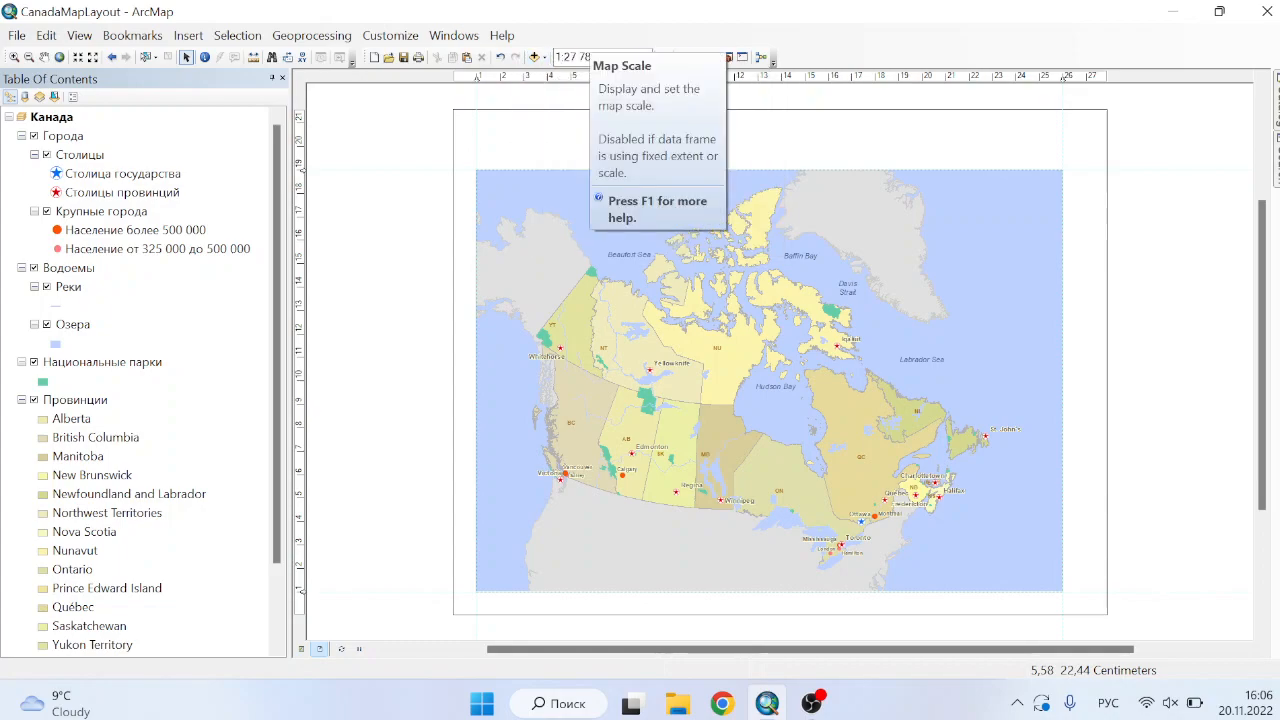
left_click(600, 57)
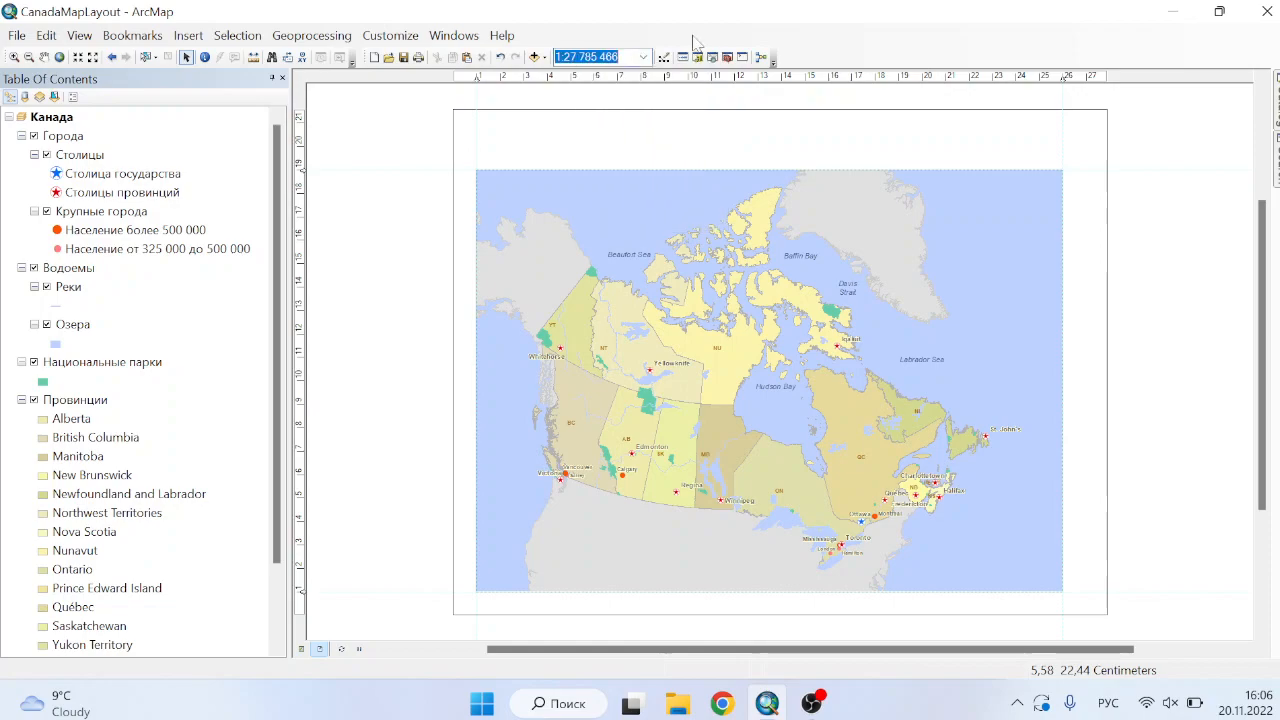
type("2")
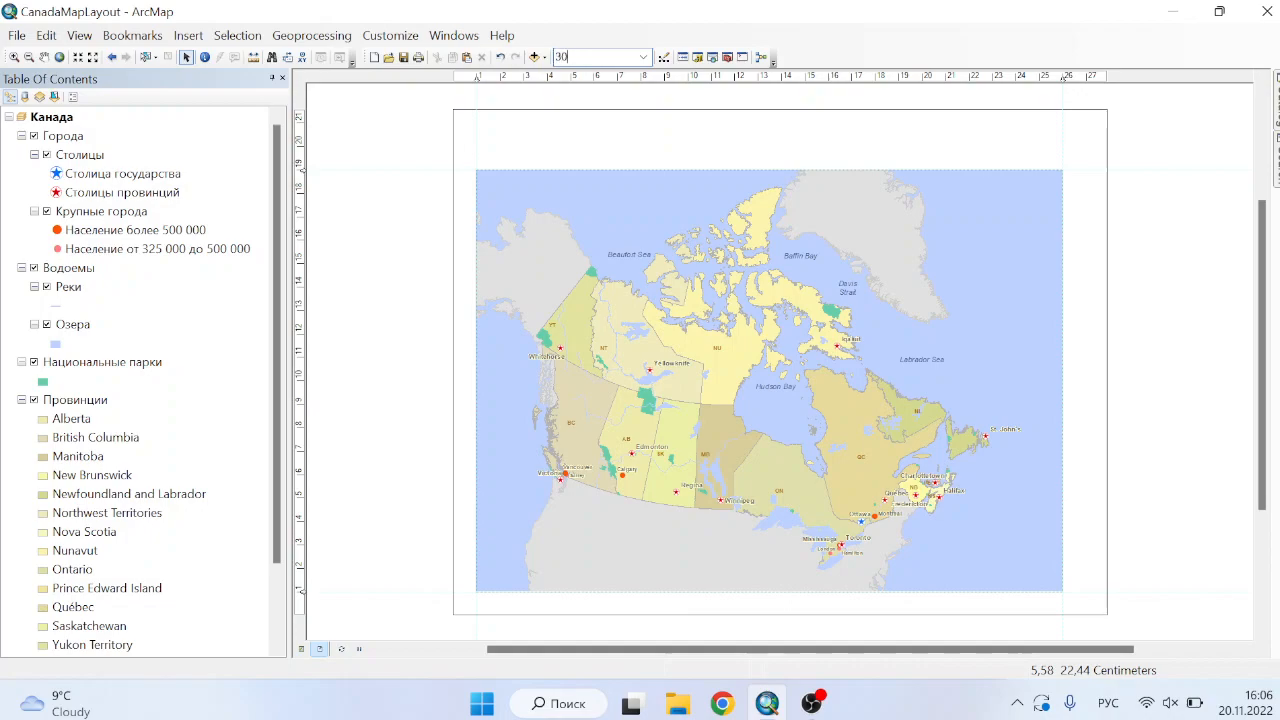
type("0 000 000")
key("Return")
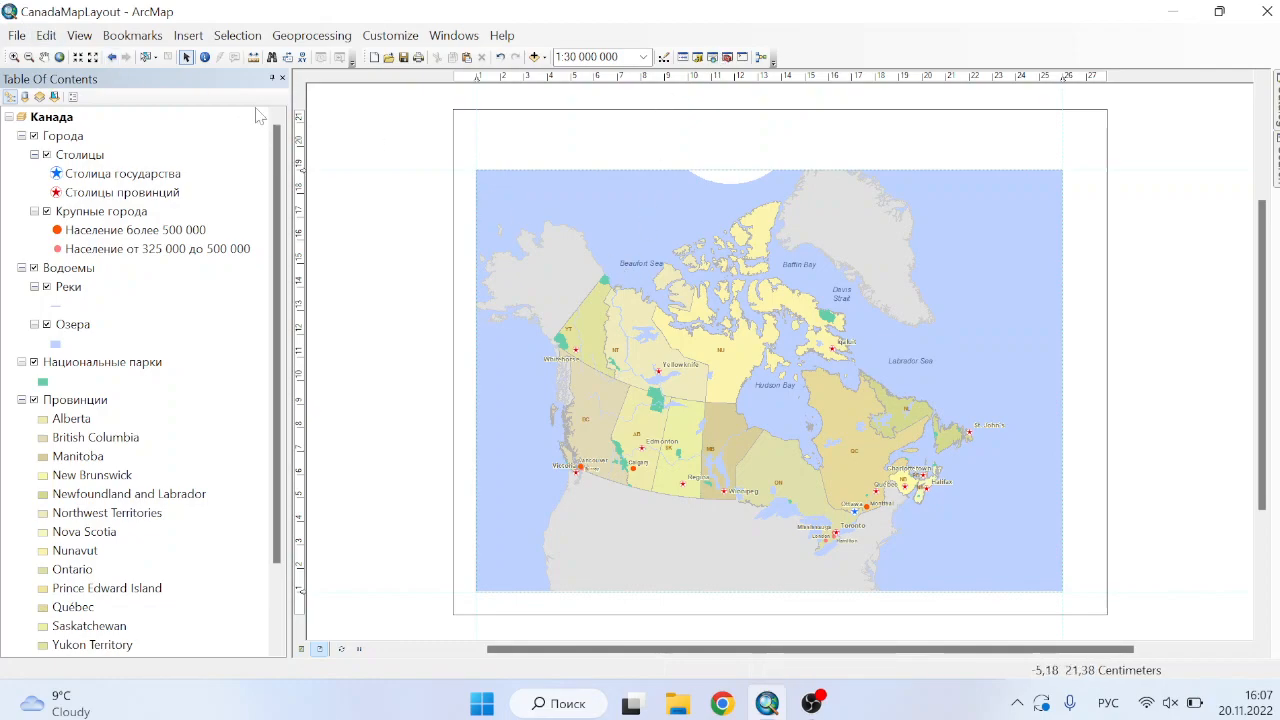
Pan the map slightly east within the data frame to reposition Canada on the page.
left_click(45, 58)
left_click_drag(787, 294, 801, 296)
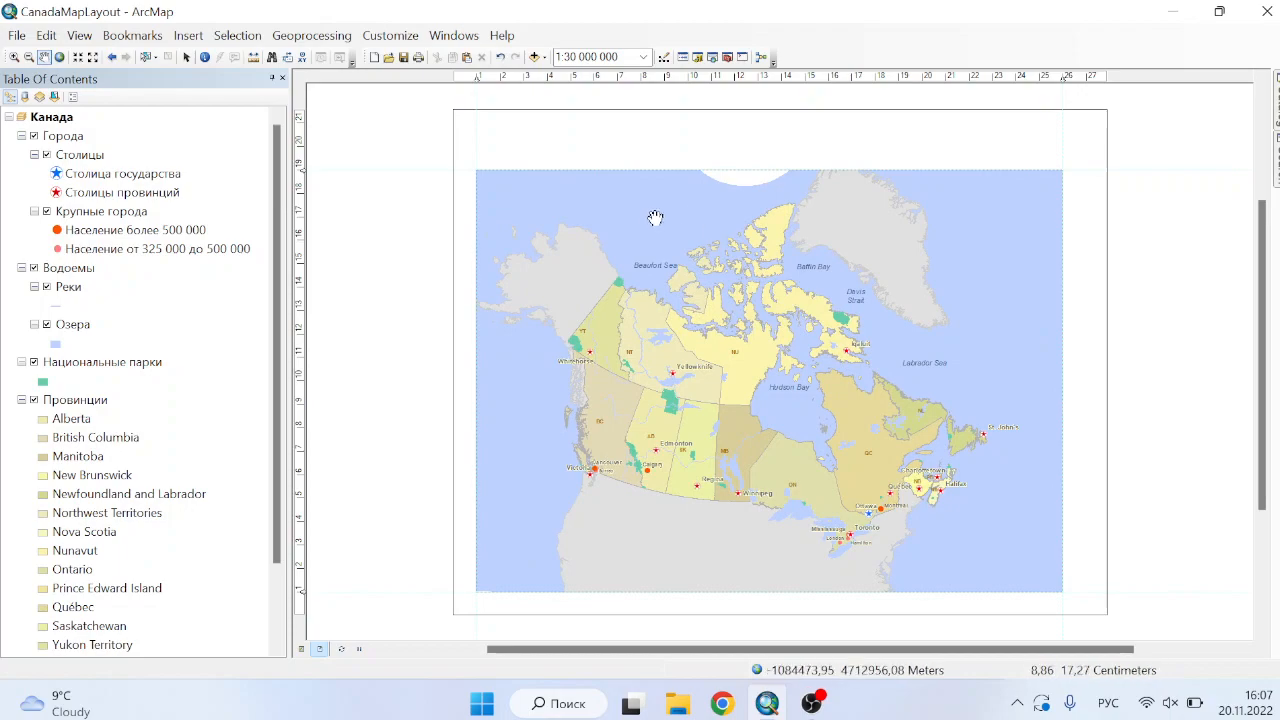
left_click_drag(652, 341, 657, 338)
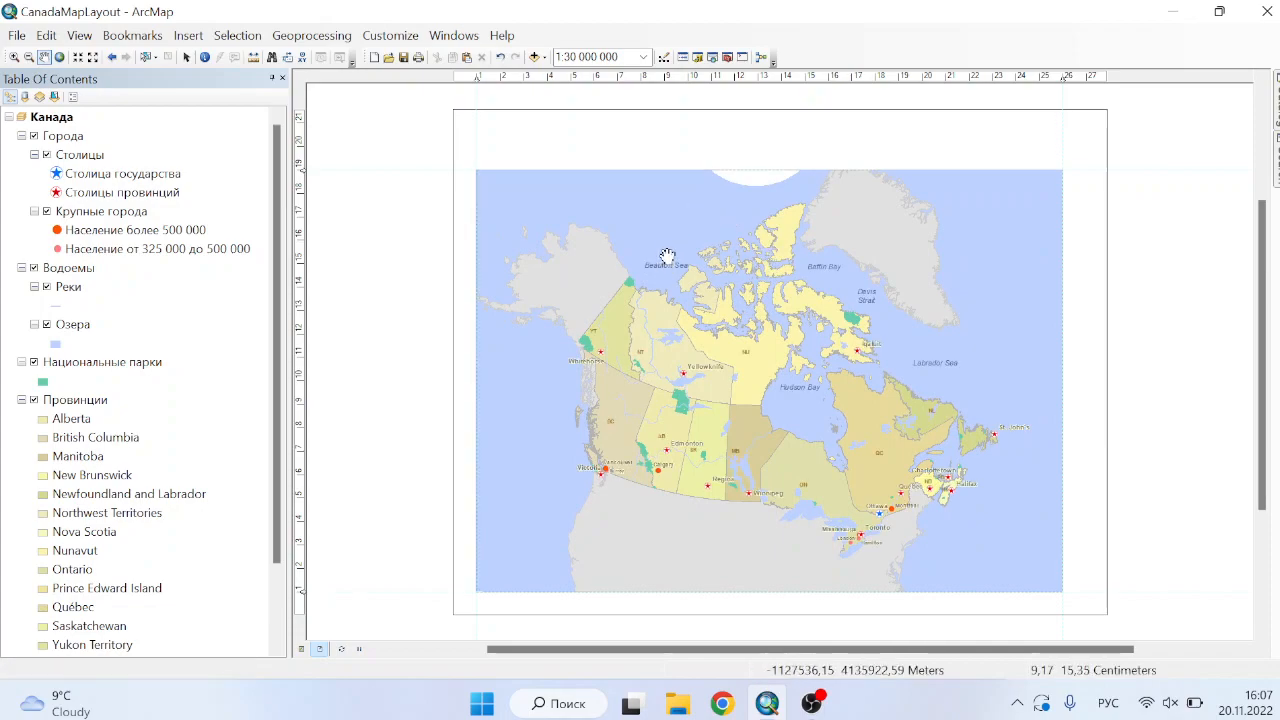
Set the Канада data frame's extent to Fixed Scale at 1:30 000 000.
left_click(52, 117)
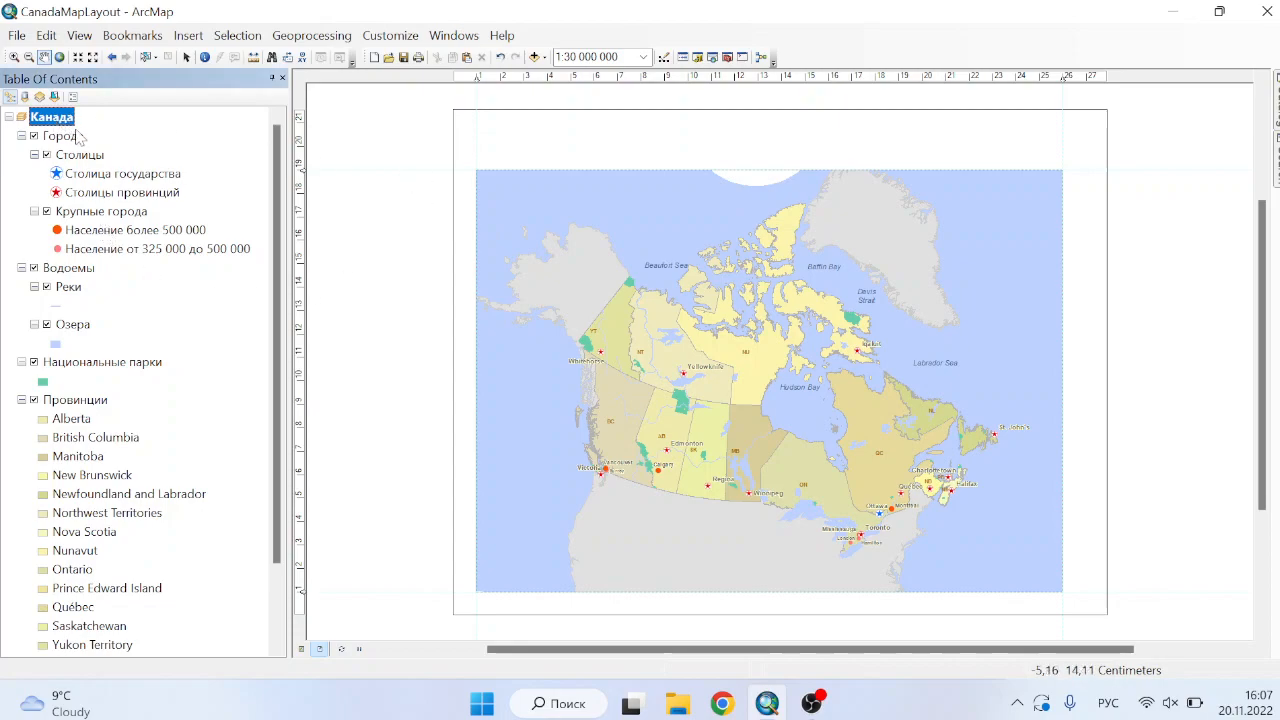
right_click(57, 124)
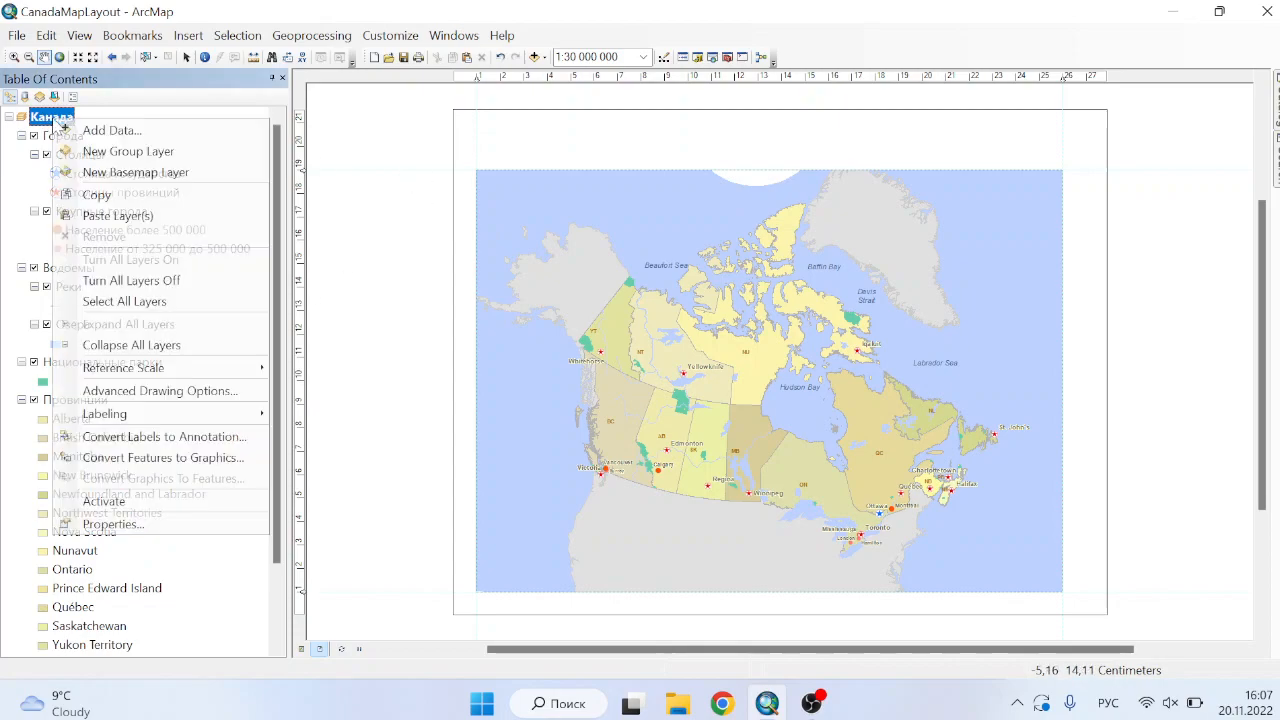
left_click(88, 533)
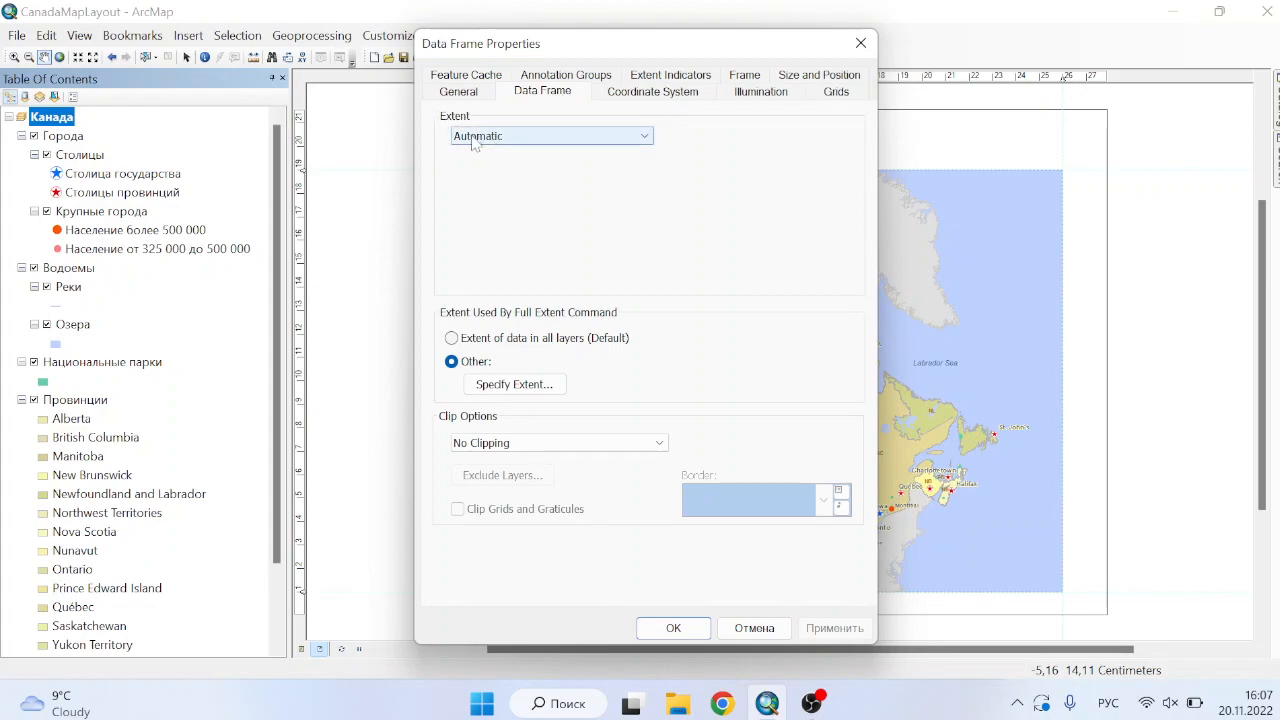
left_click(516, 137)
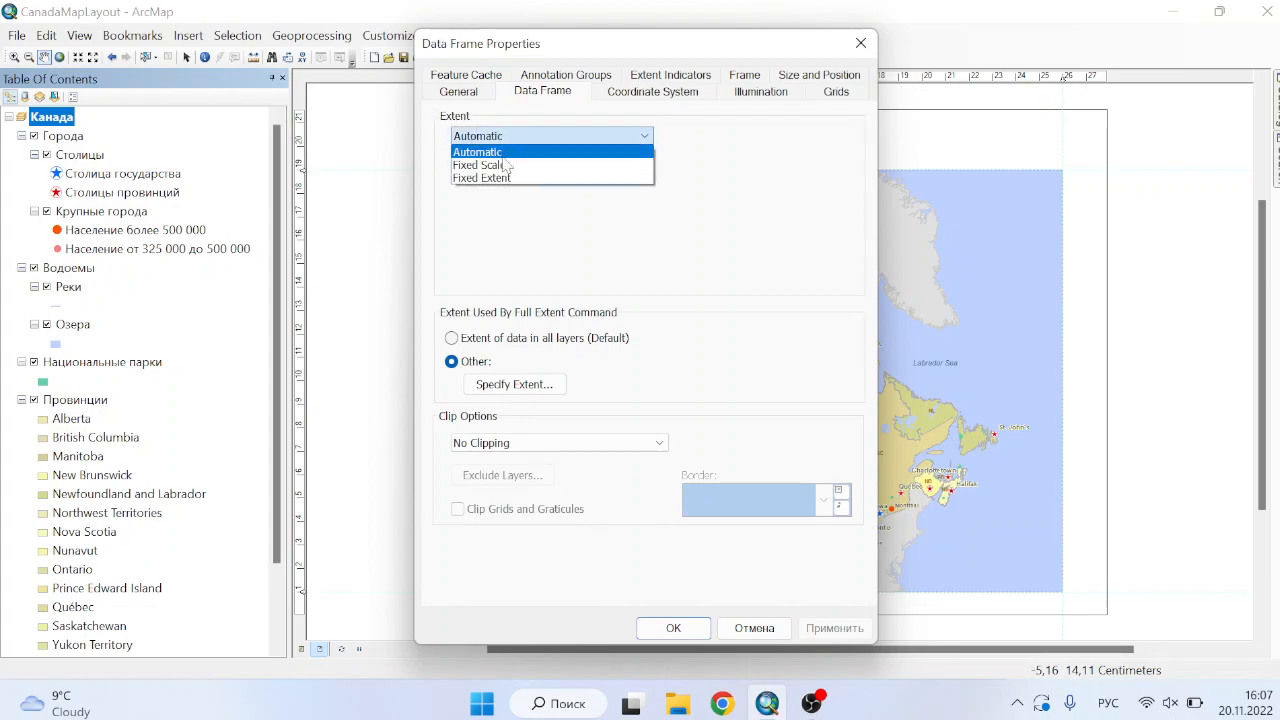
left_click(500, 167)
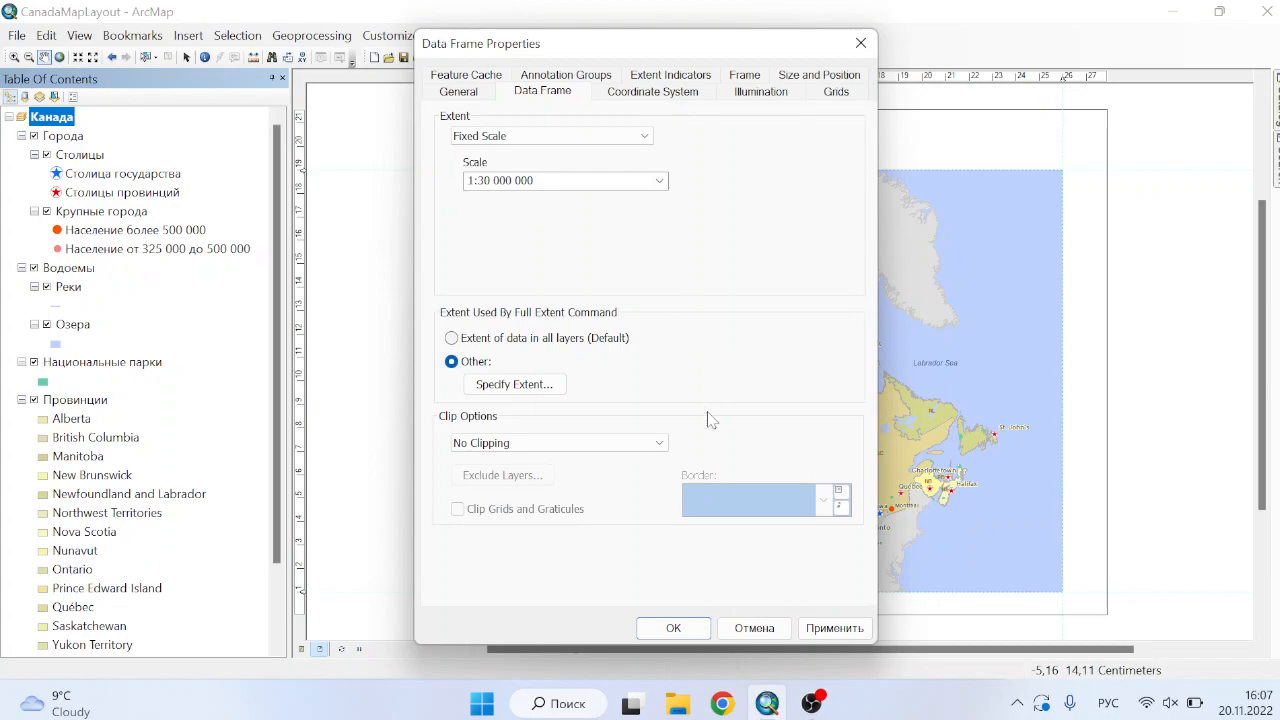
left_click(673, 627)
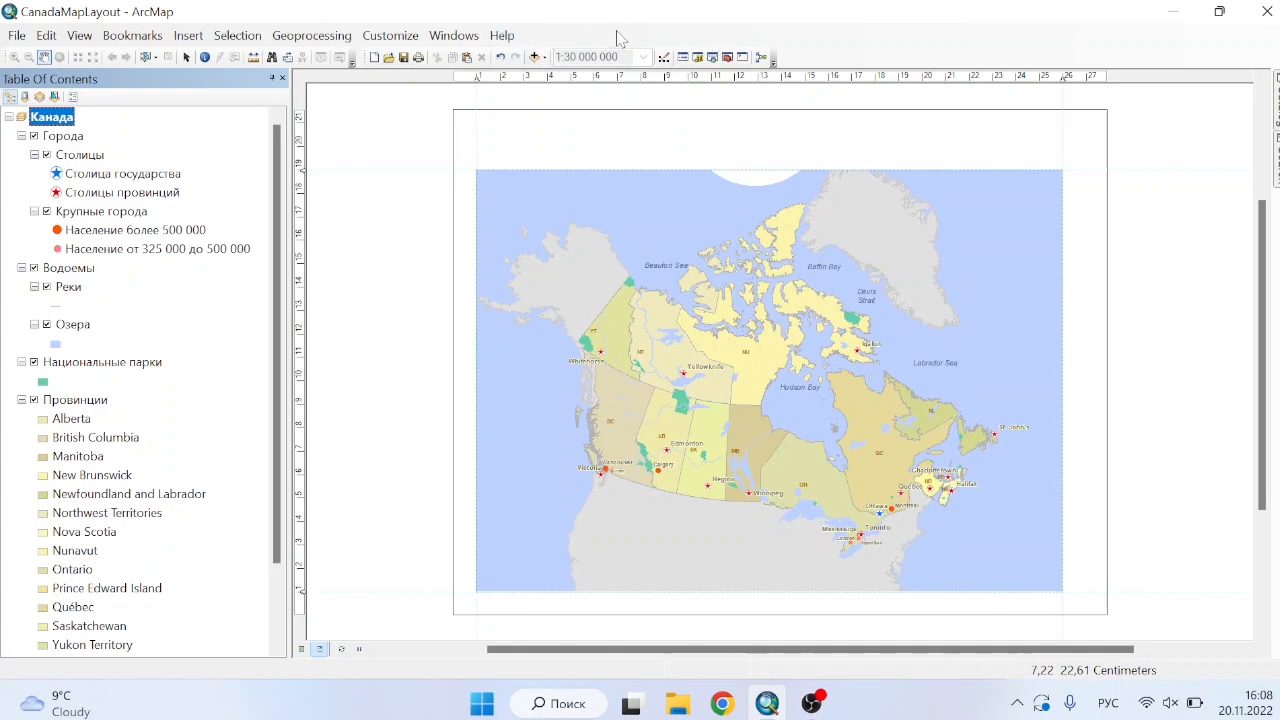
Show the Layout toolbar docked beside the existing toolbars, and try its 100% and whole-page zooms.
right_click(680, 36)
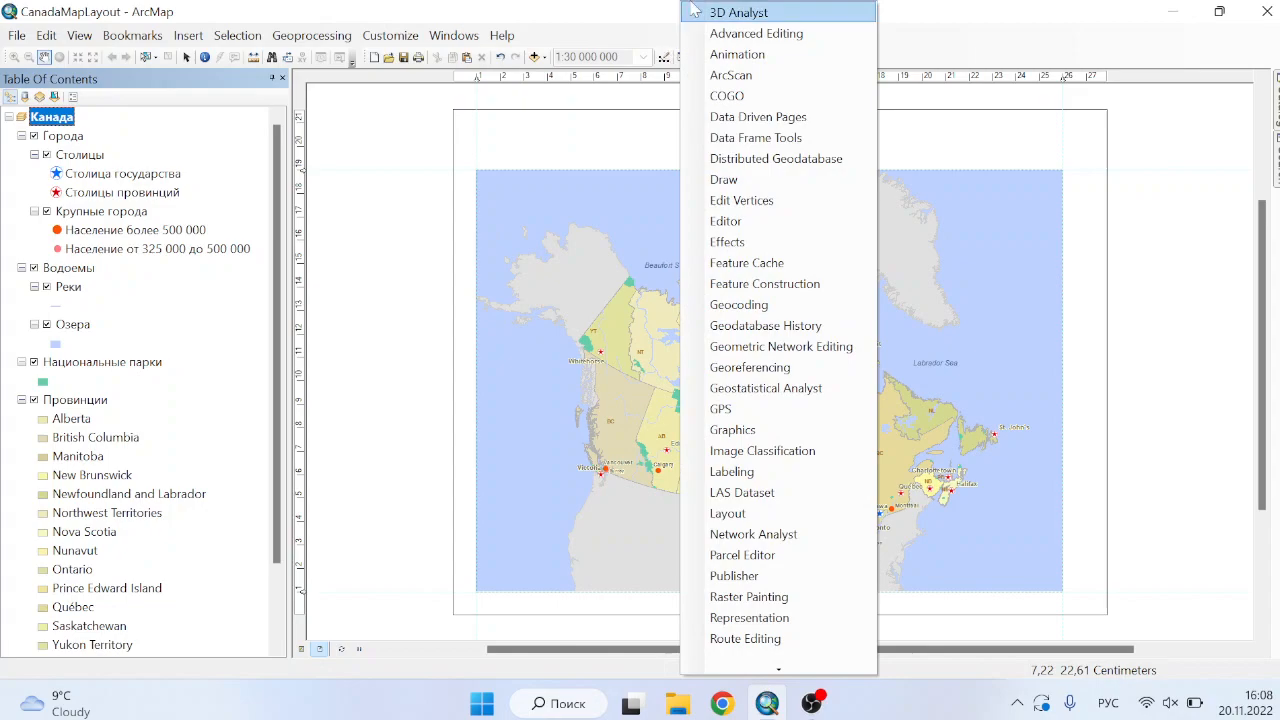
left_click(716, 520)
left_click_drag(481, 150, 937, 52)
left_click(864, 57)
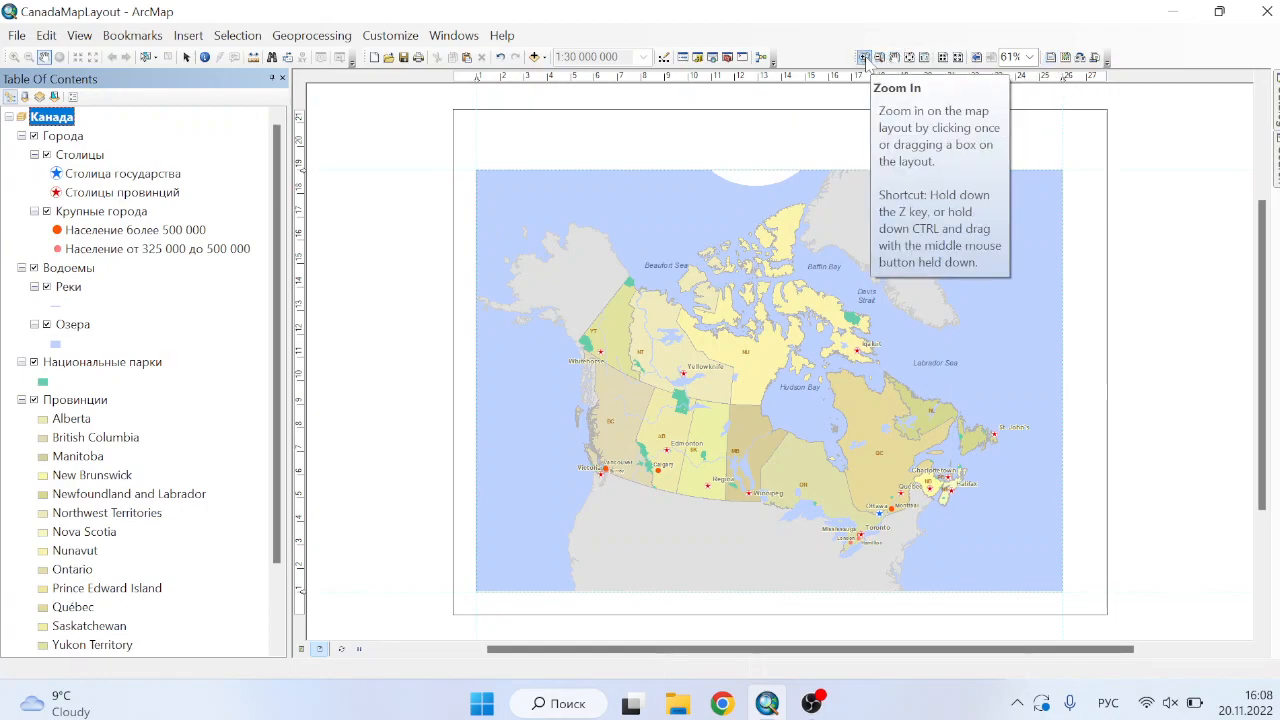
left_click(926, 58)
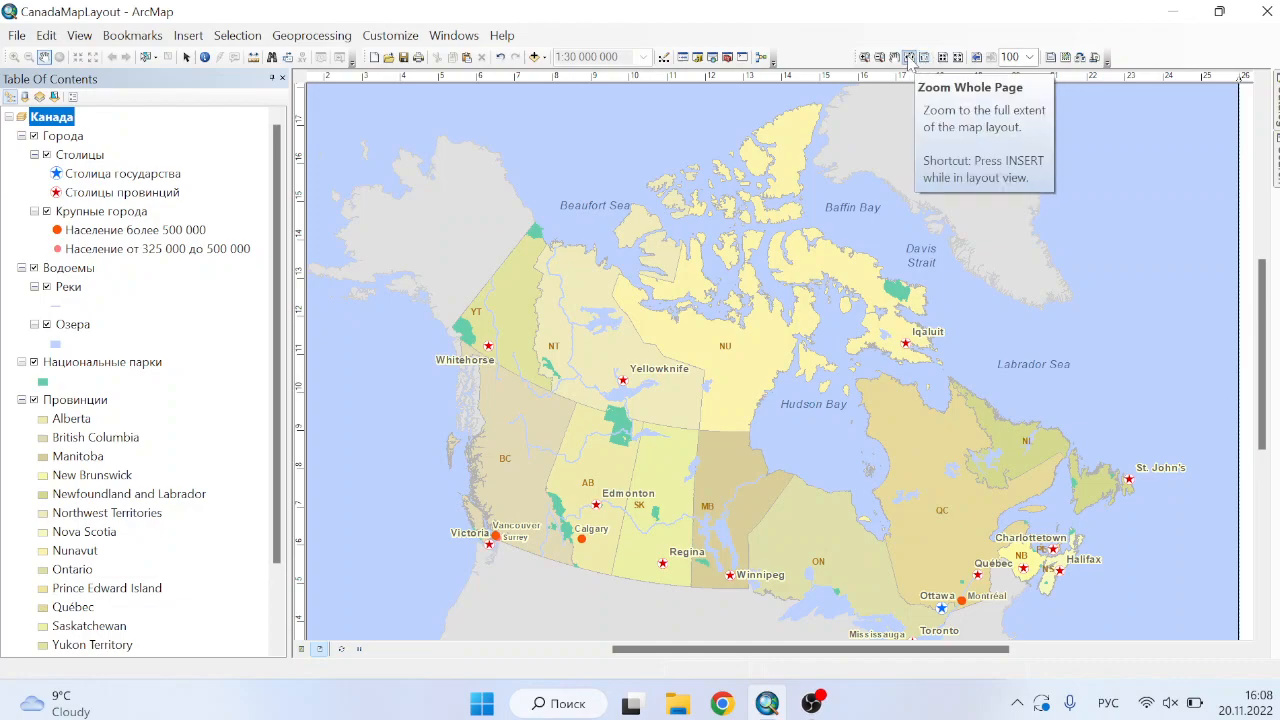
left_click(910, 60)
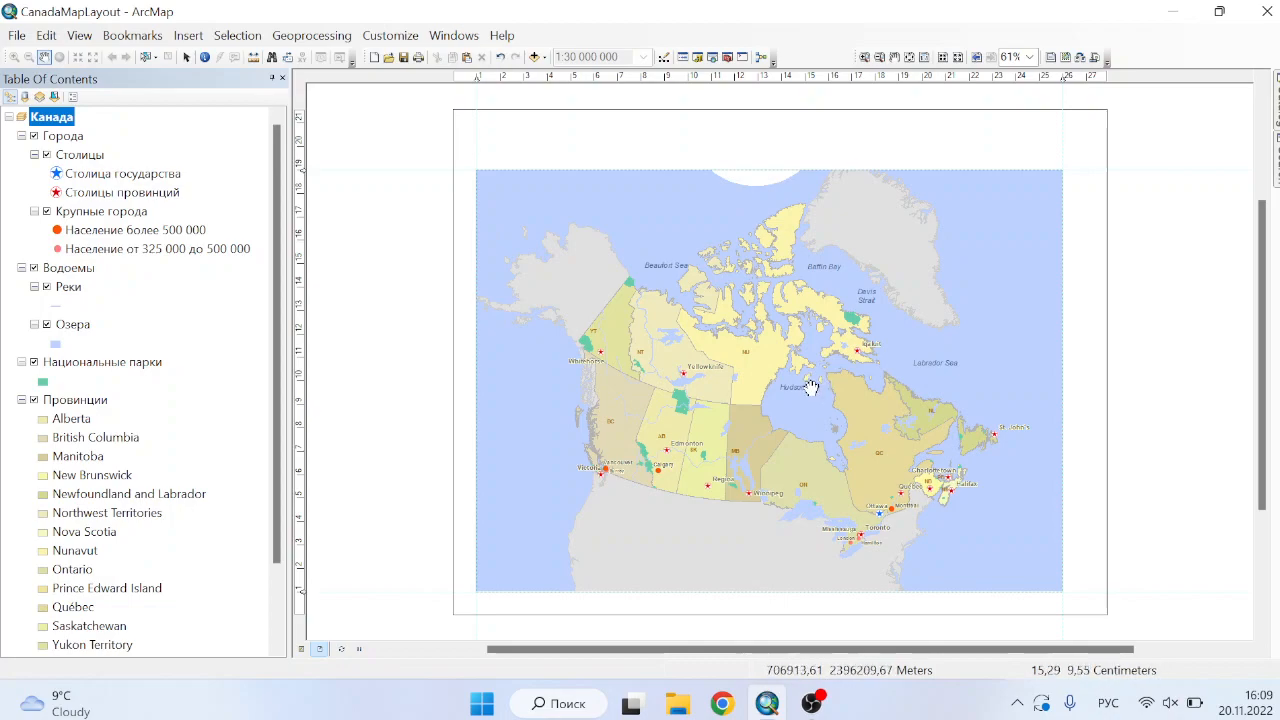
Focus the data frame, move the Hudson Bay label slightly south and the Beaufort Sea label slightly west, then leave the focus.
left_click(187, 58)
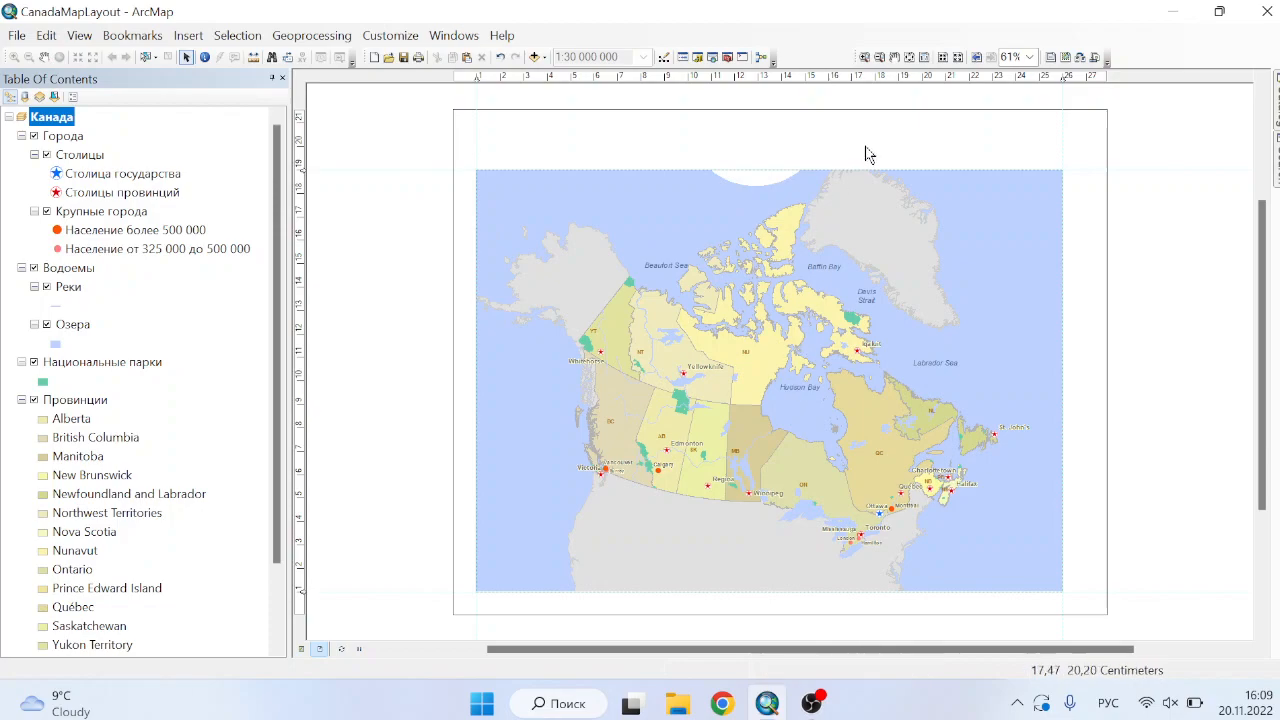
left_click(795, 388)
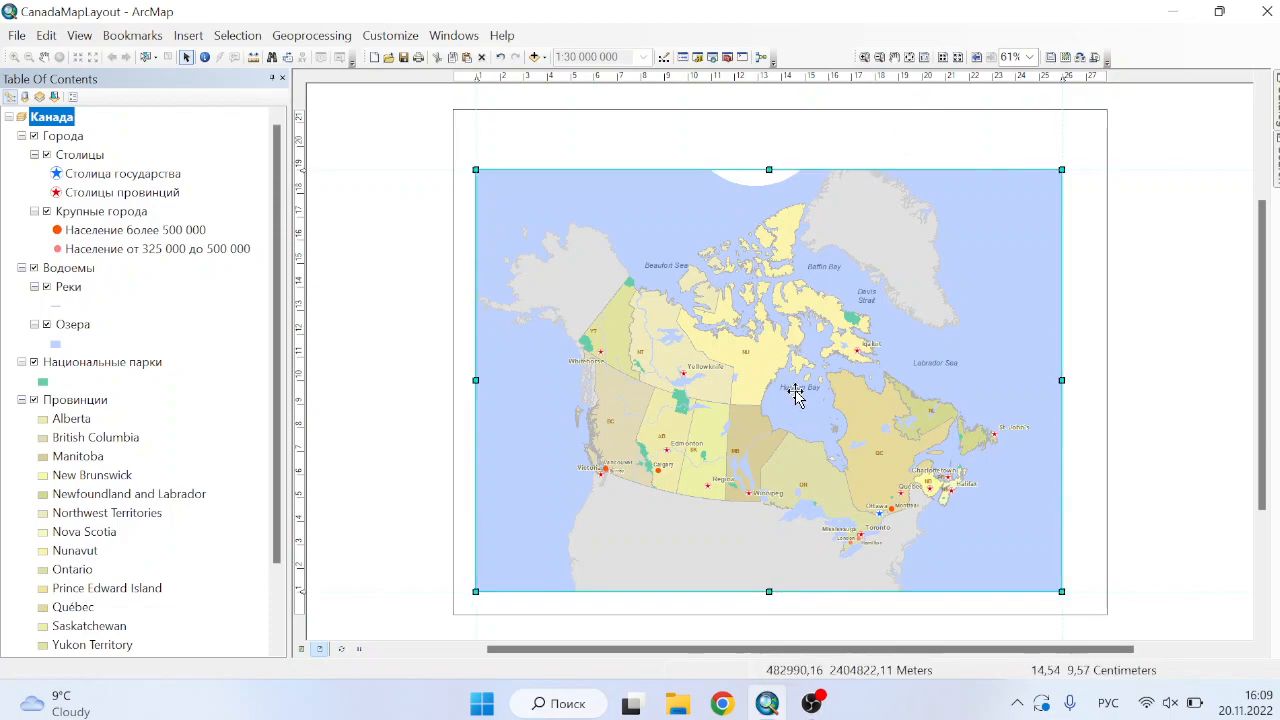
left_click(796, 390)
double_click(797, 390)
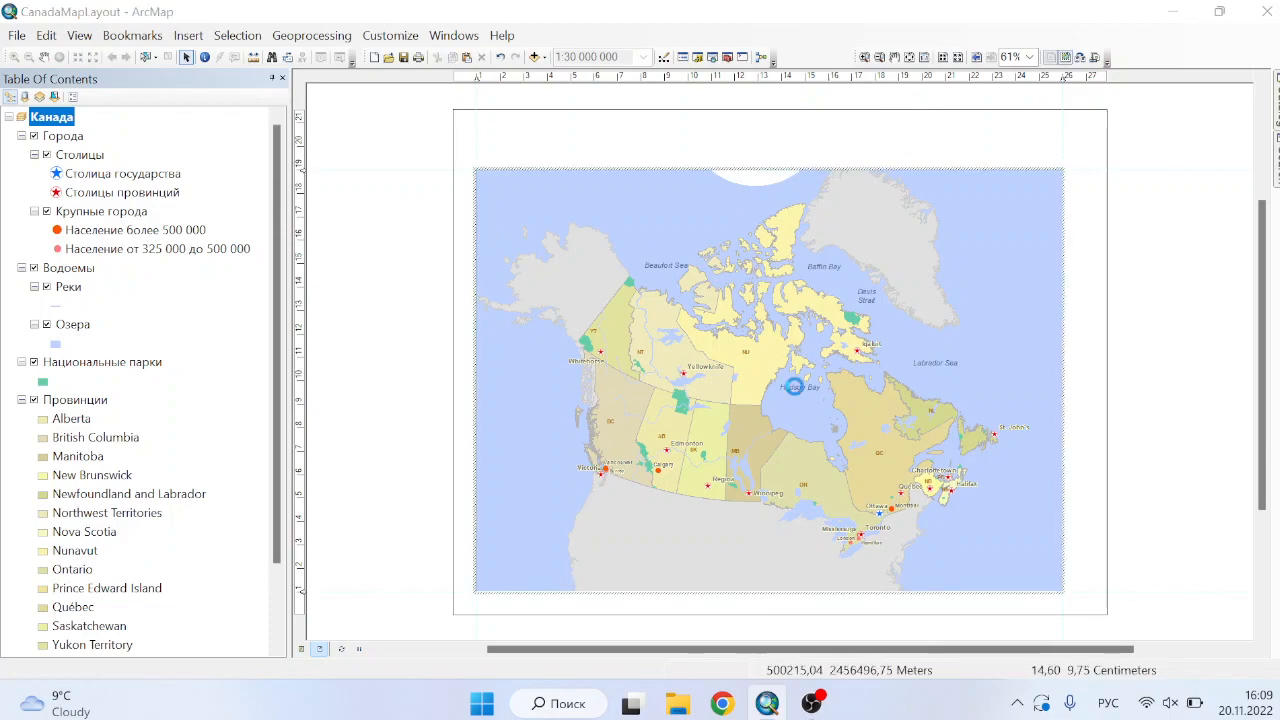
left_click(816, 157)
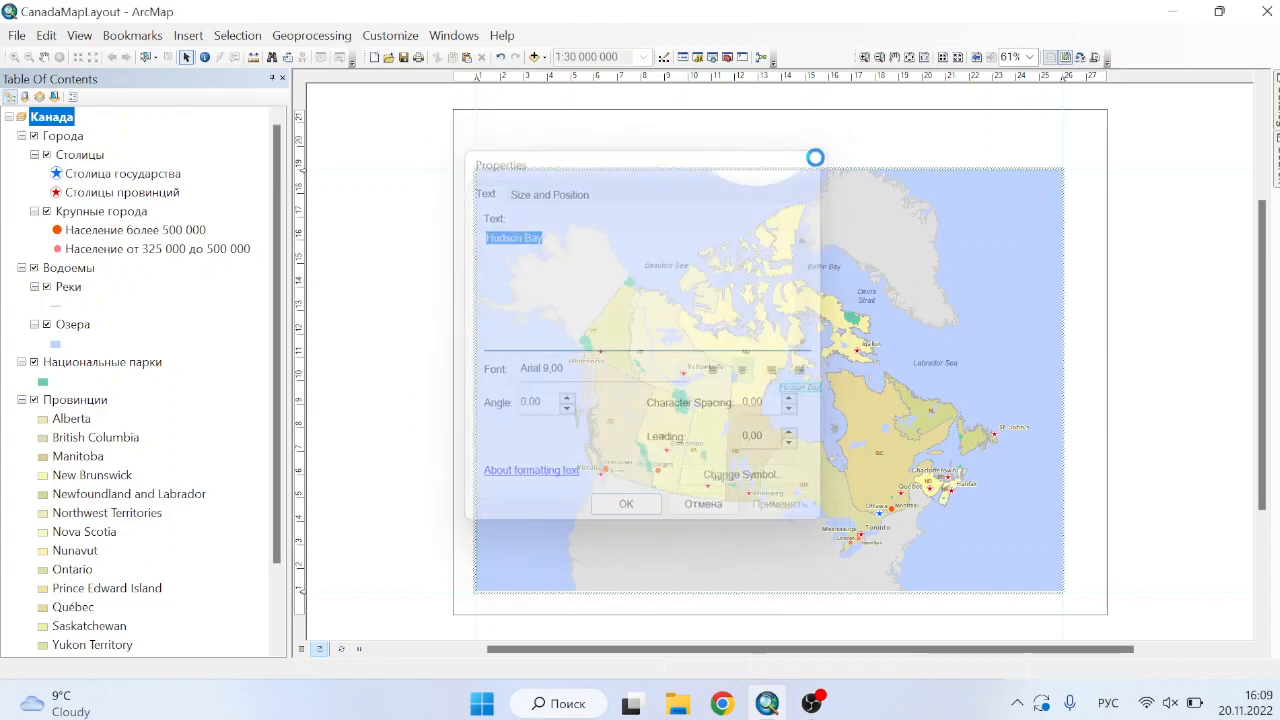
mouse_move(794, 388)
left_mouse_down()
mouse_move(791, 420)
mouse_move(798, 394)
left_mouse_up()
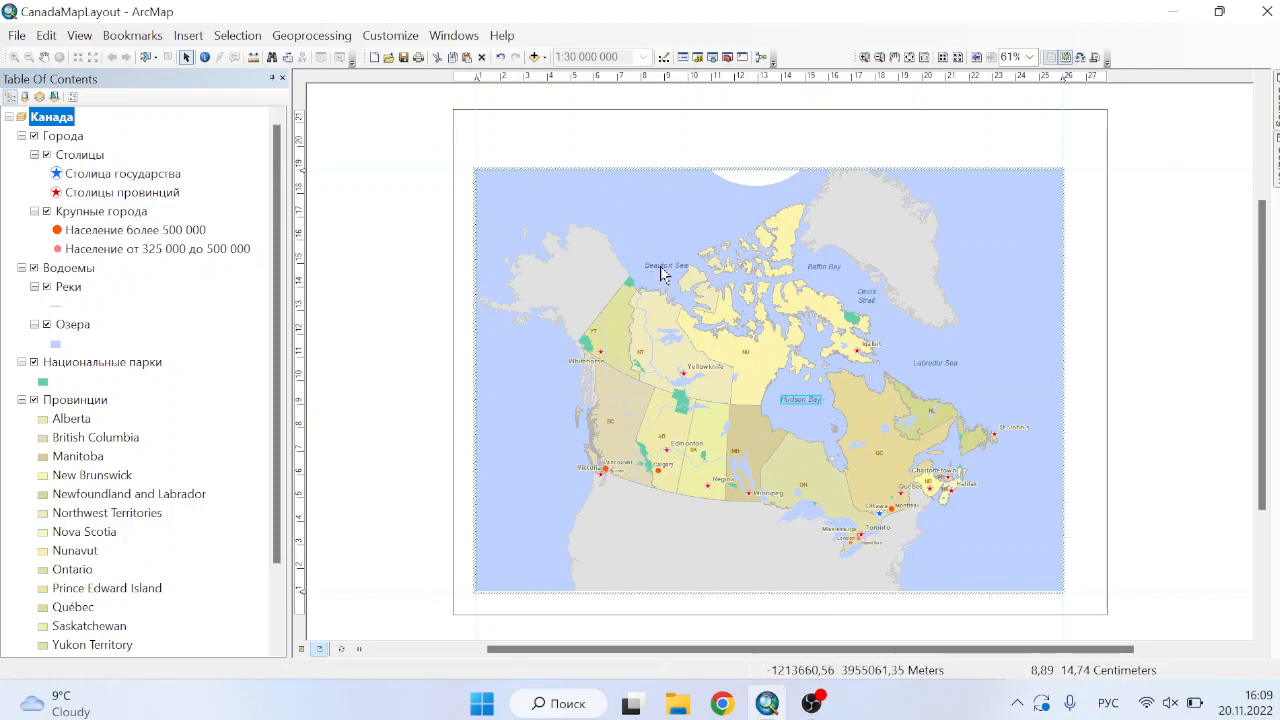
left_click_drag(659, 268, 662, 268)
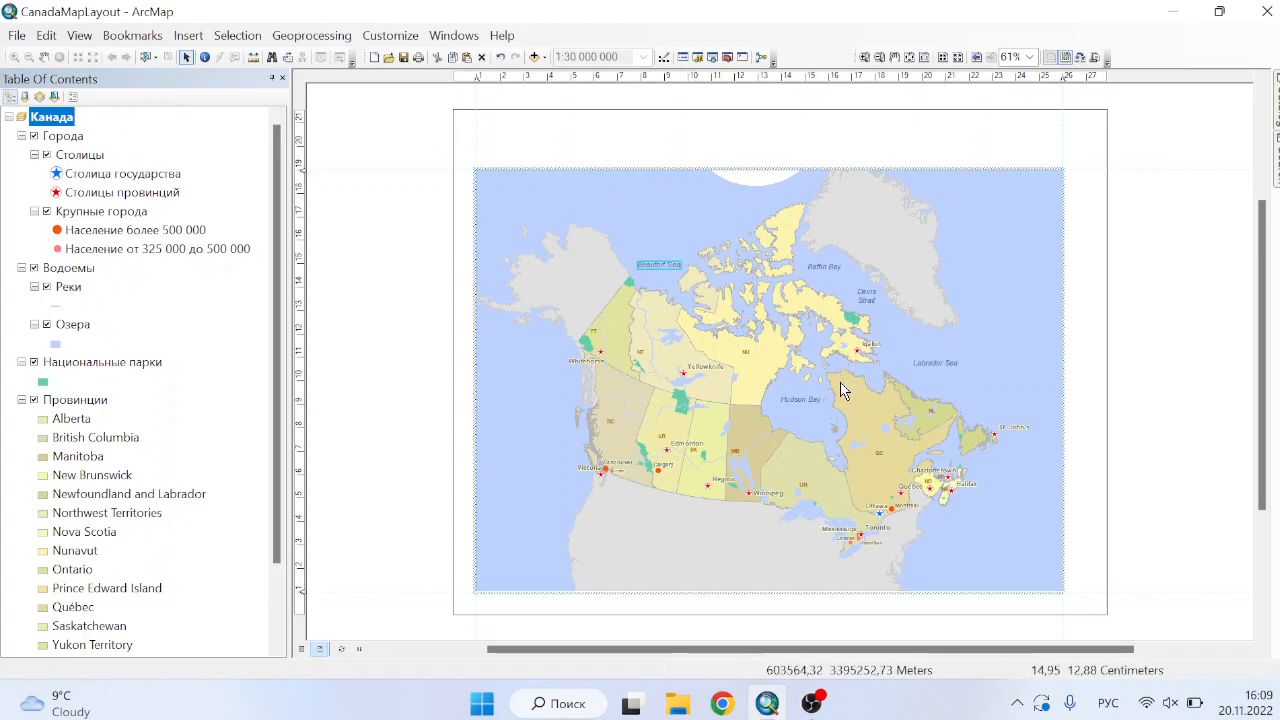
left_click(375, 316)
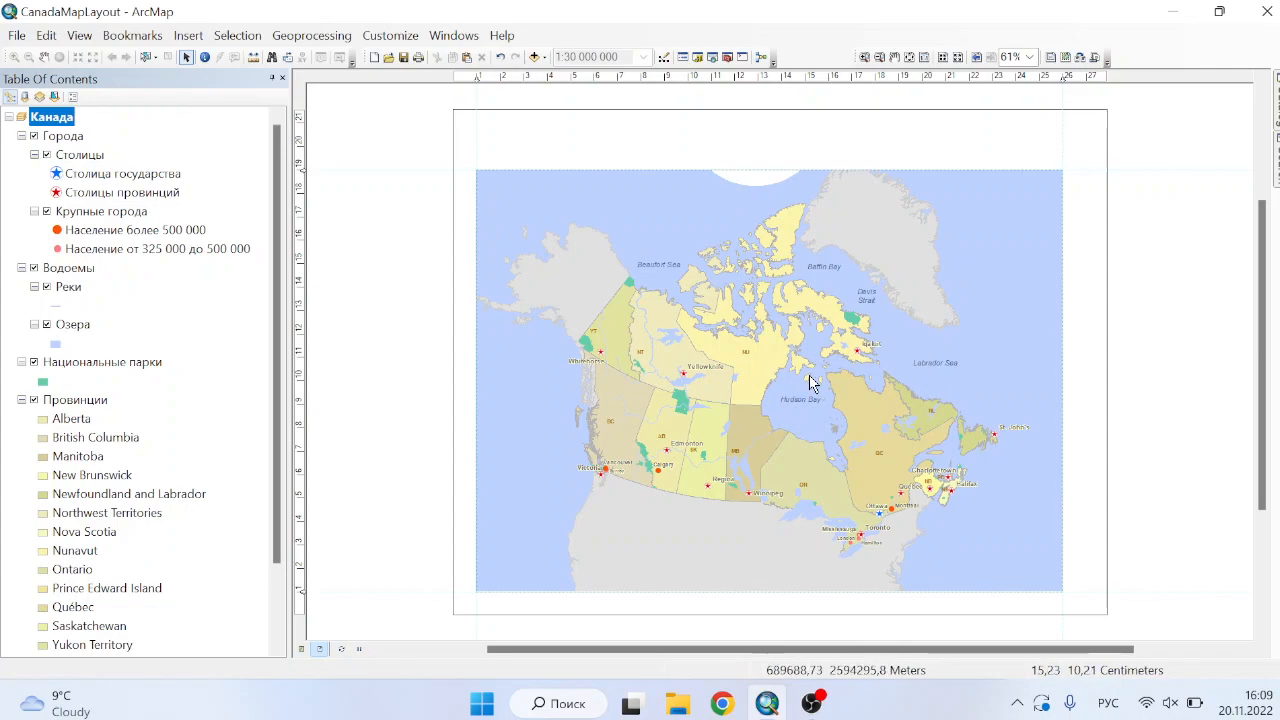
With the layout at 200%, focus the data frame and nudge the Hudson Bay label slightly farther south and west.
left_click(1032, 59)
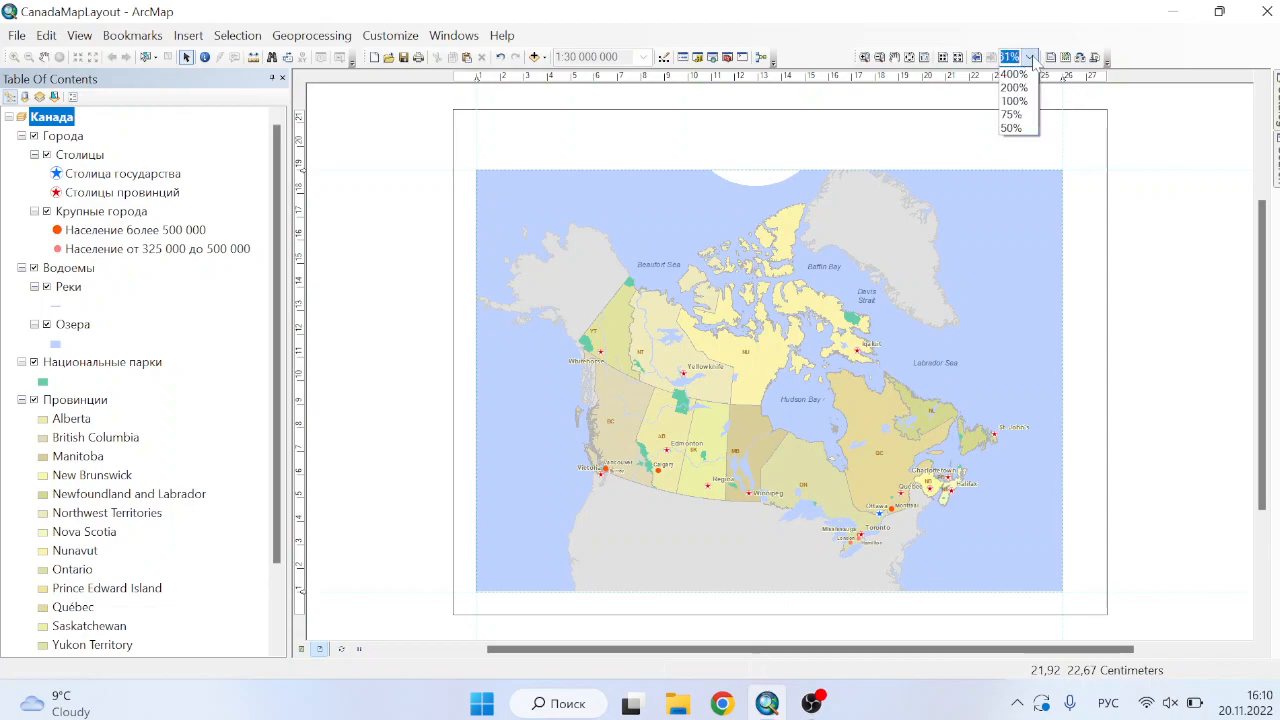
left_click(1028, 60)
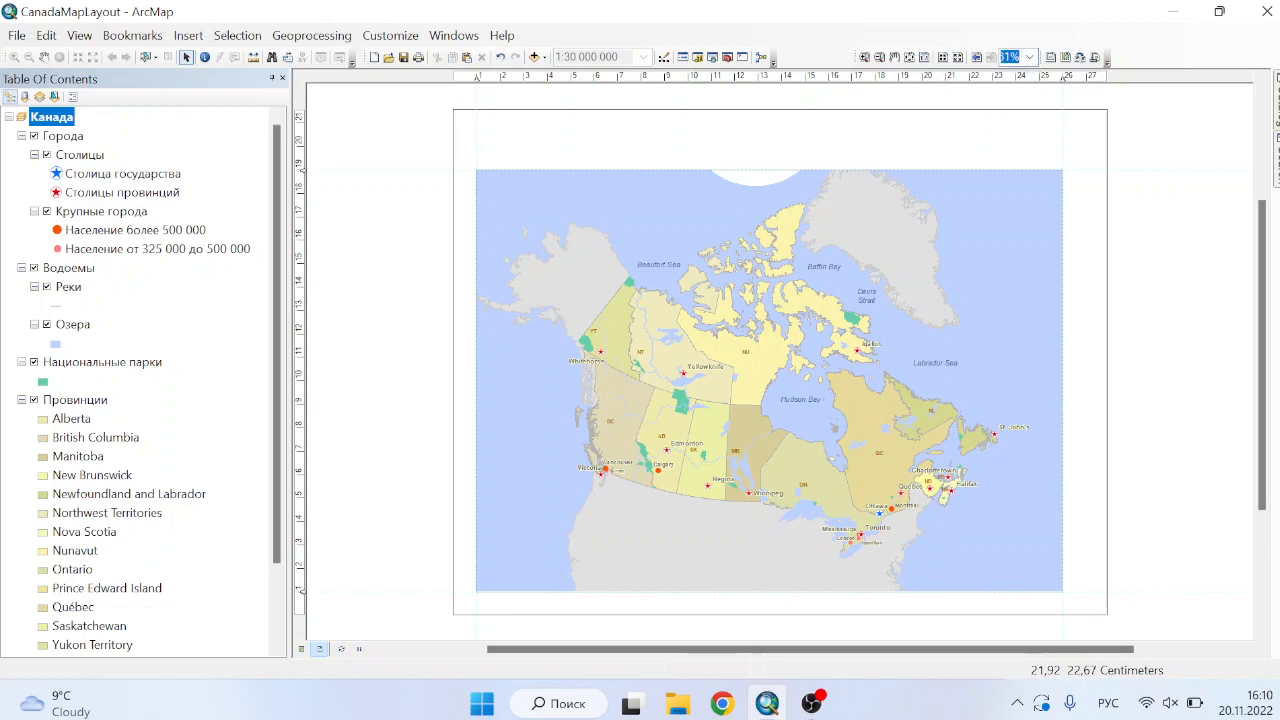
left_click(1030, 58)
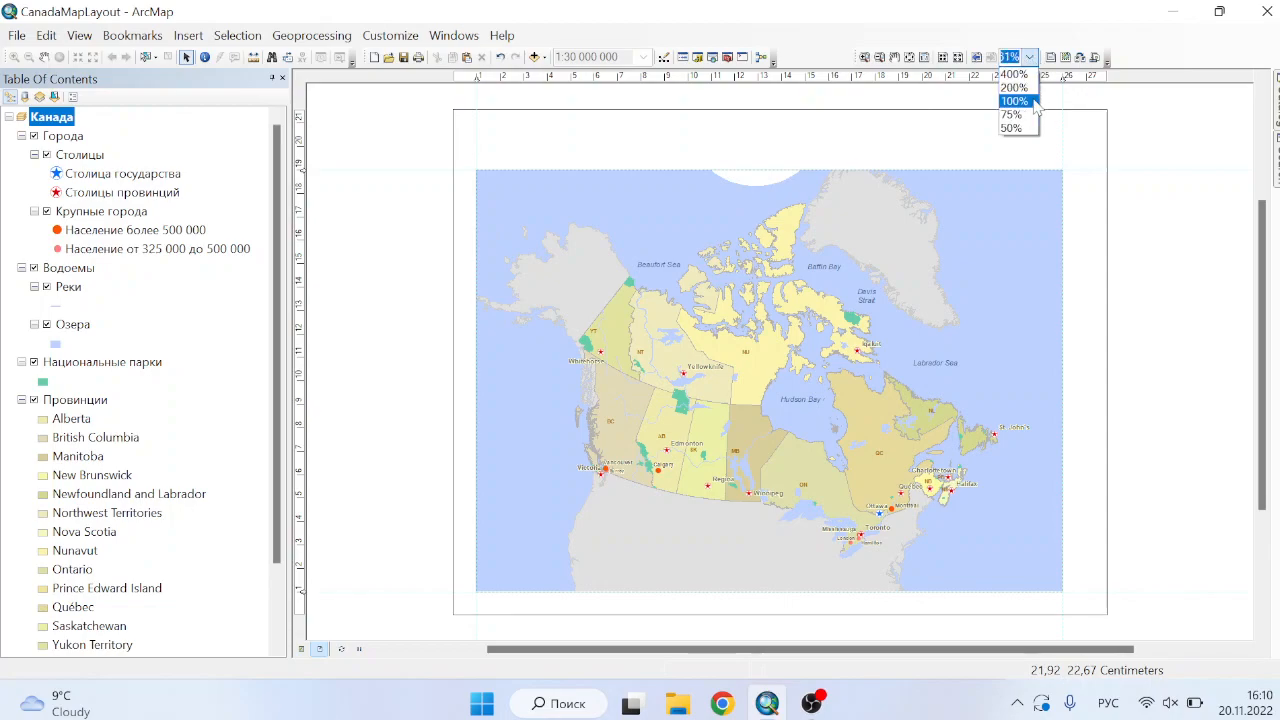
left_click(1030, 98)
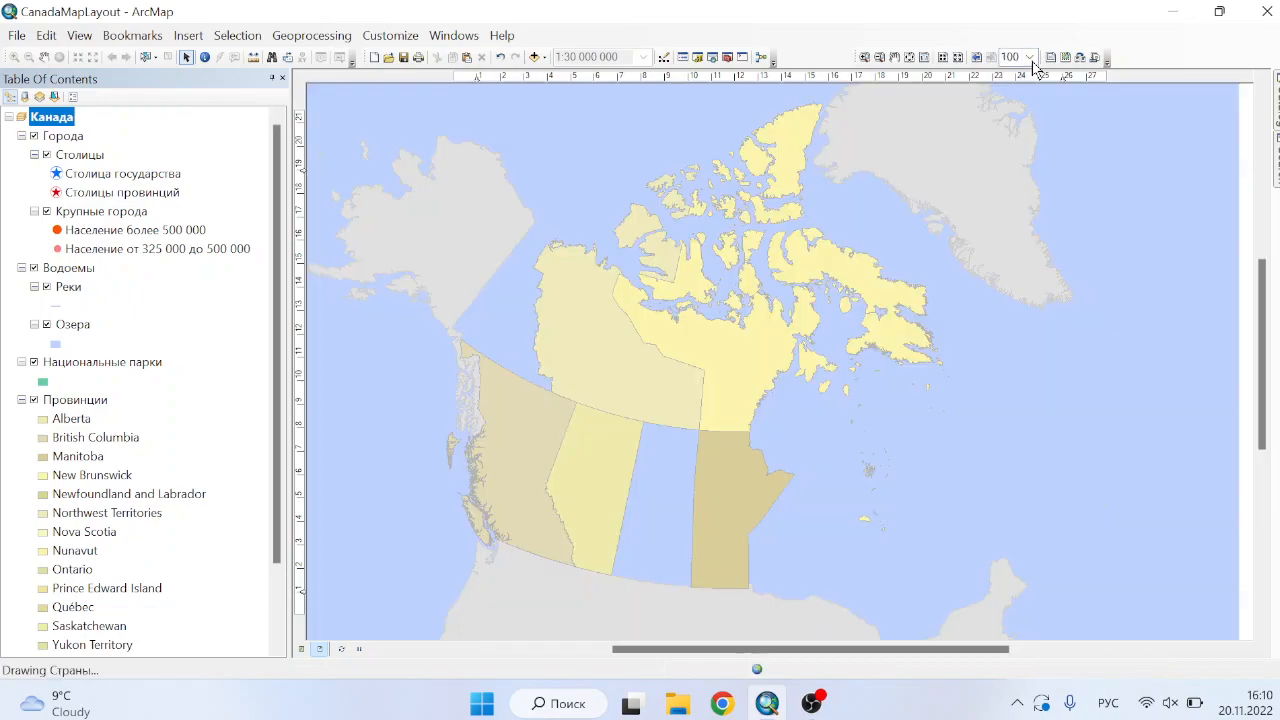
left_click(1030, 58)
left_click(1027, 84)
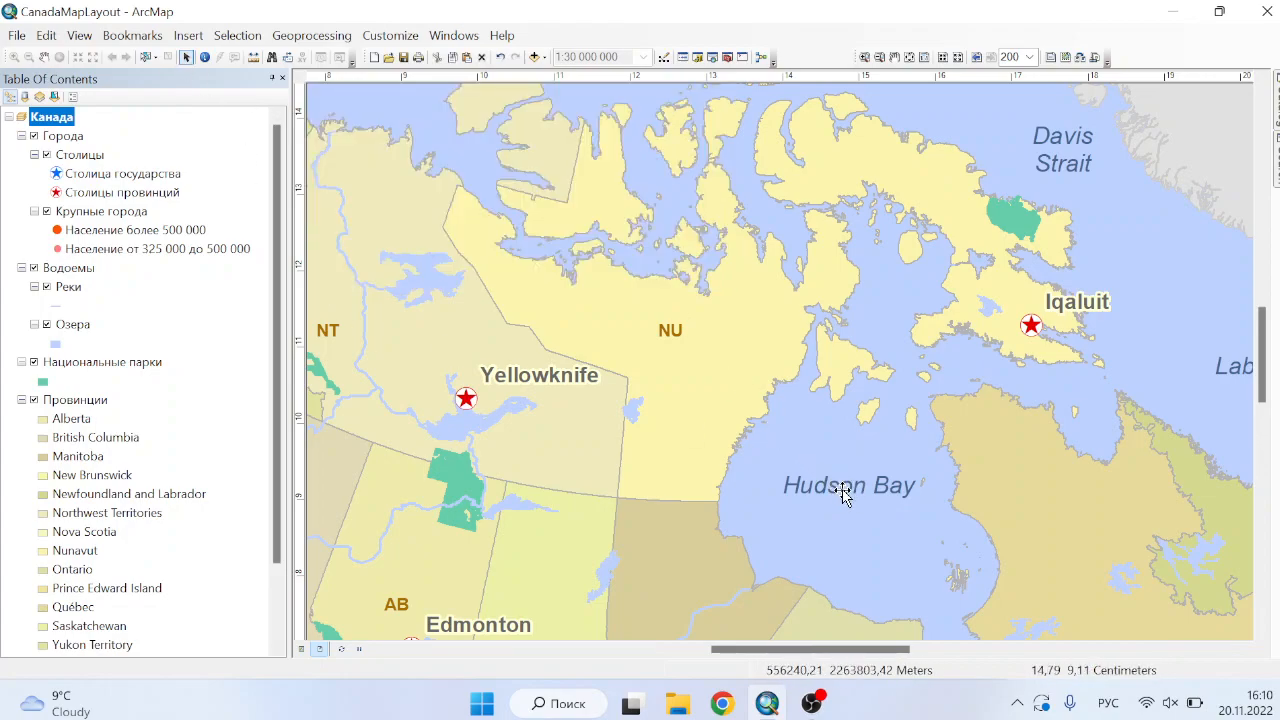
double_click(852, 489)
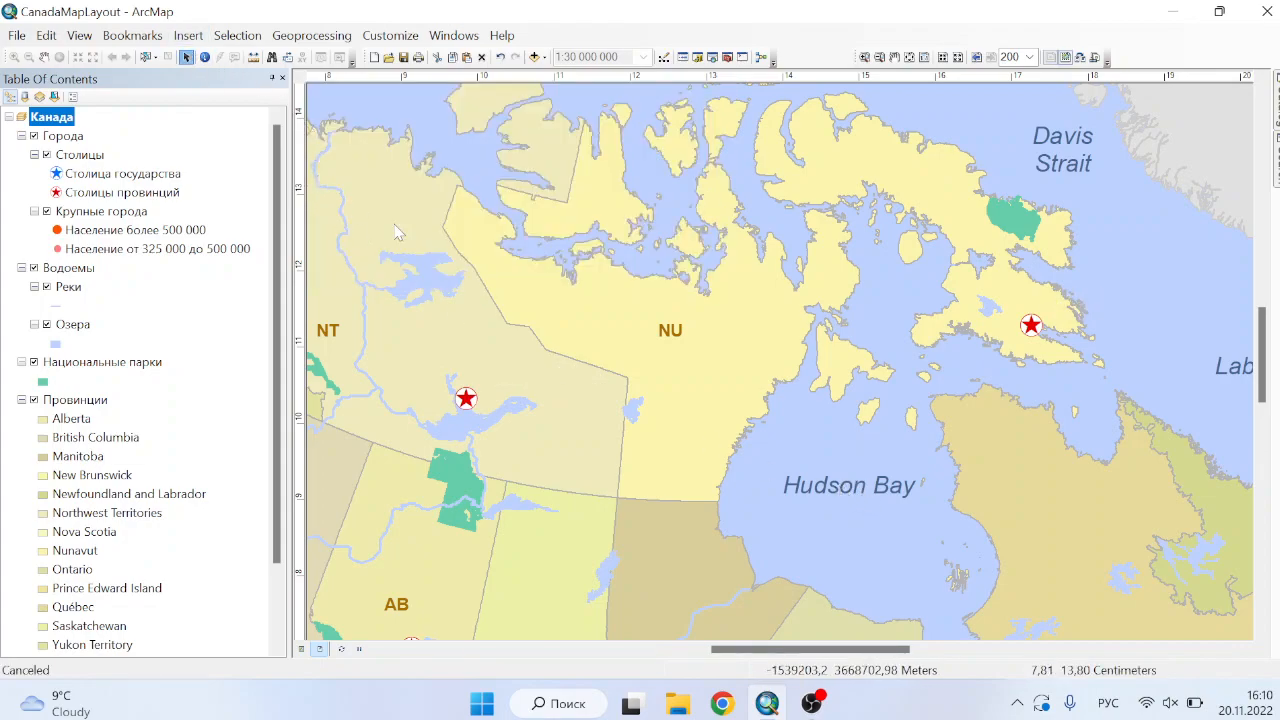
left_click(836, 493)
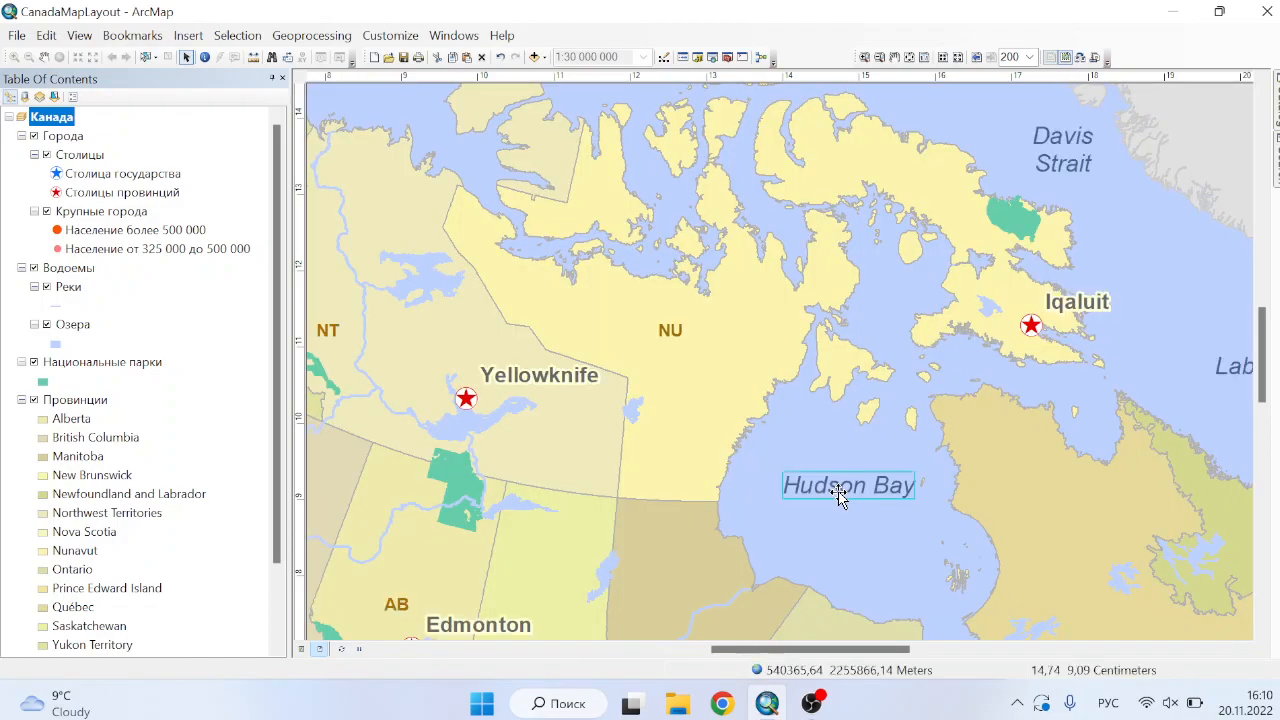
mouse_move(838, 495)
left_mouse_down()
mouse_move(840, 518)
mouse_move(831, 505)
left_mouse_up()
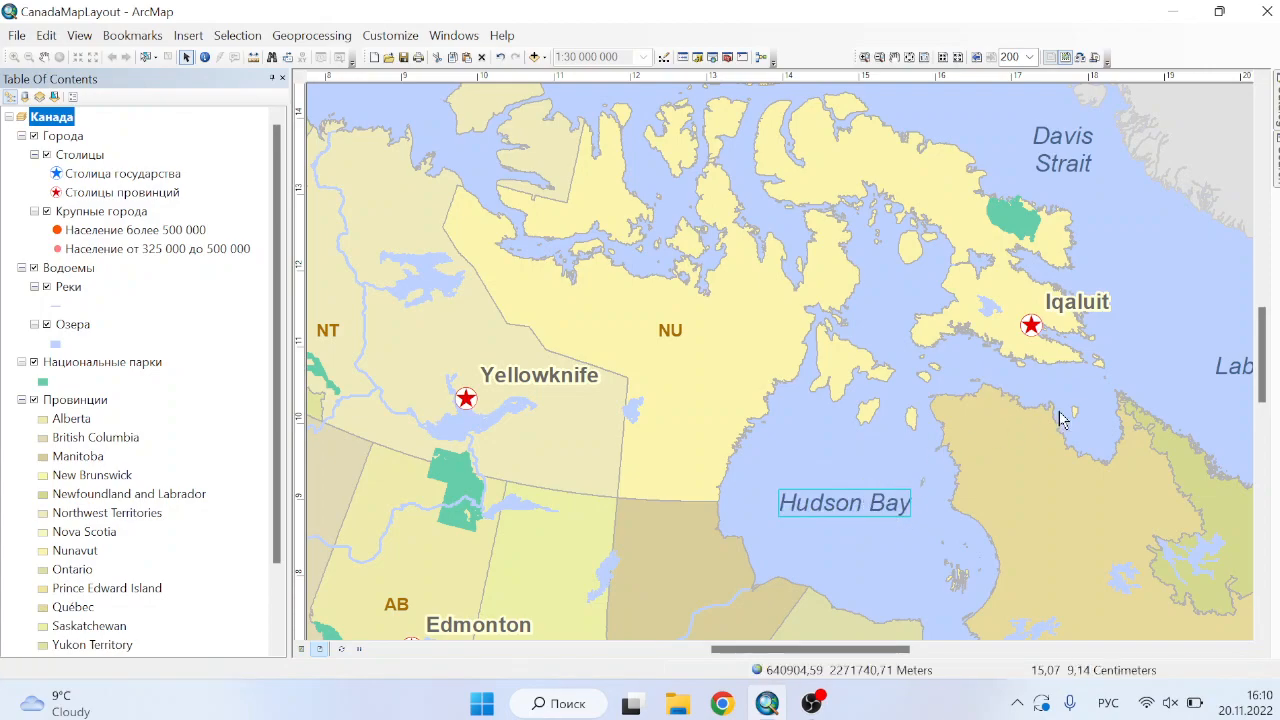
left_click(1165, 350)
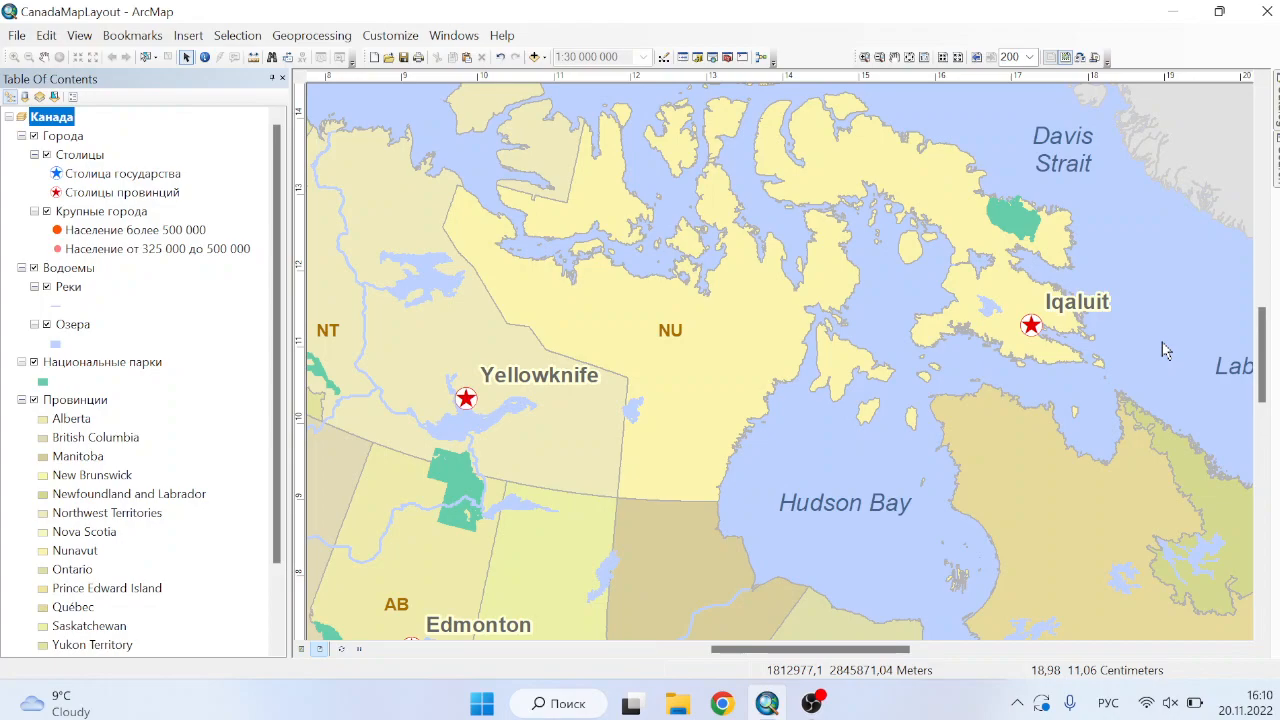
Examine the enlarged layout from Hudson Bay to the Beaufort Sea, then return to the whole page and leave the data frame's focus.
left_click(894, 57)
left_click_drag(869, 304, 818, 278)
left_click_drag(744, 366, 759, 230)
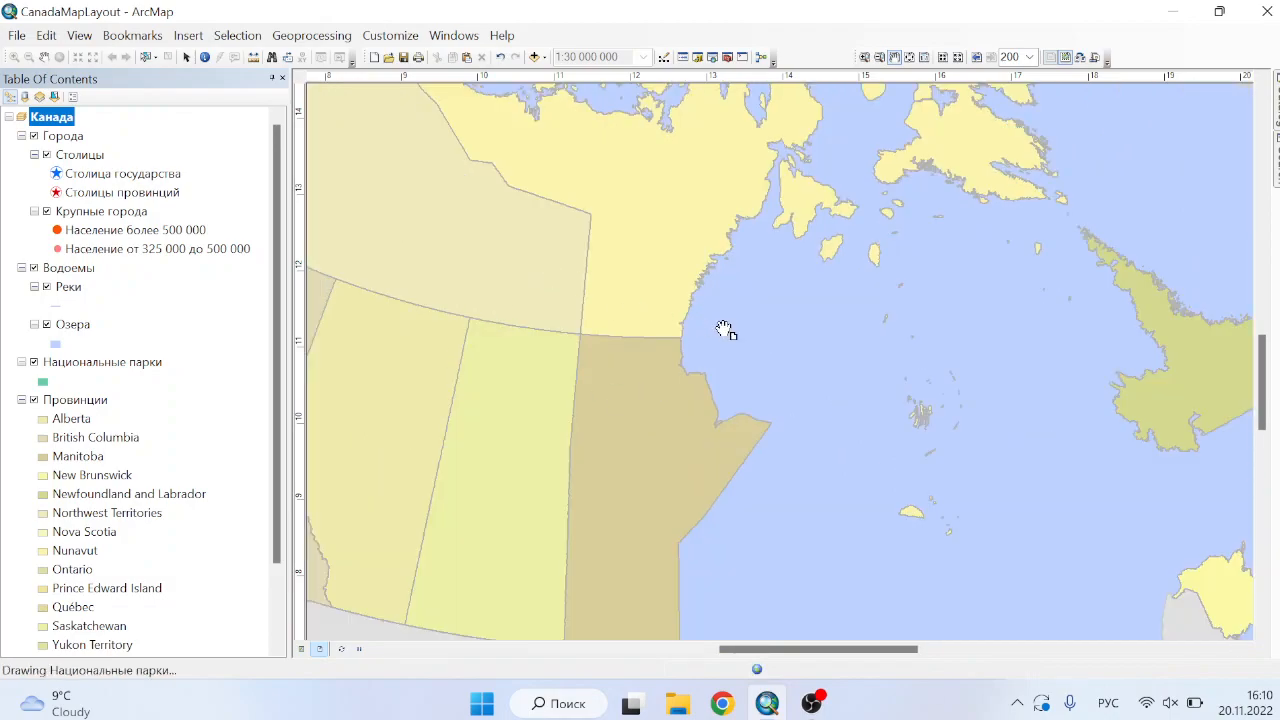
mouse_move(420, 264)
left_mouse_down()
mouse_move(769, 414)
mouse_move(749, 380)
left_mouse_up()
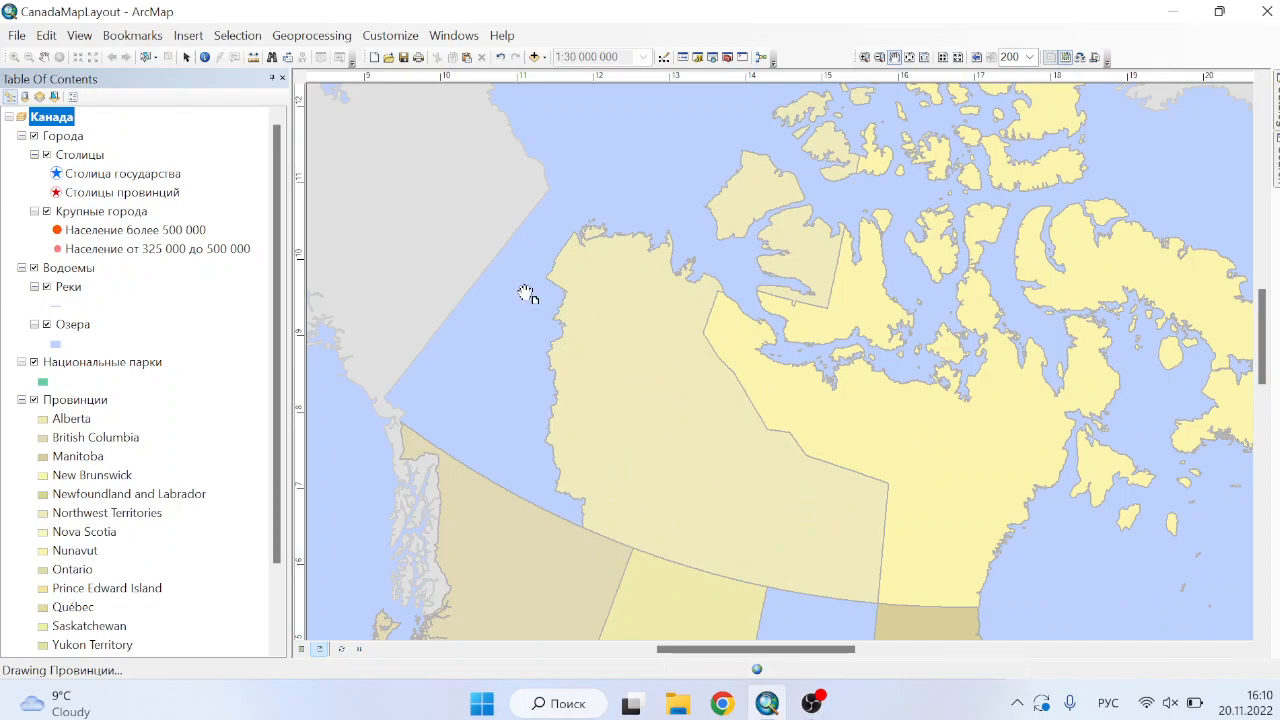
left_click_drag(645, 185, 626, 427)
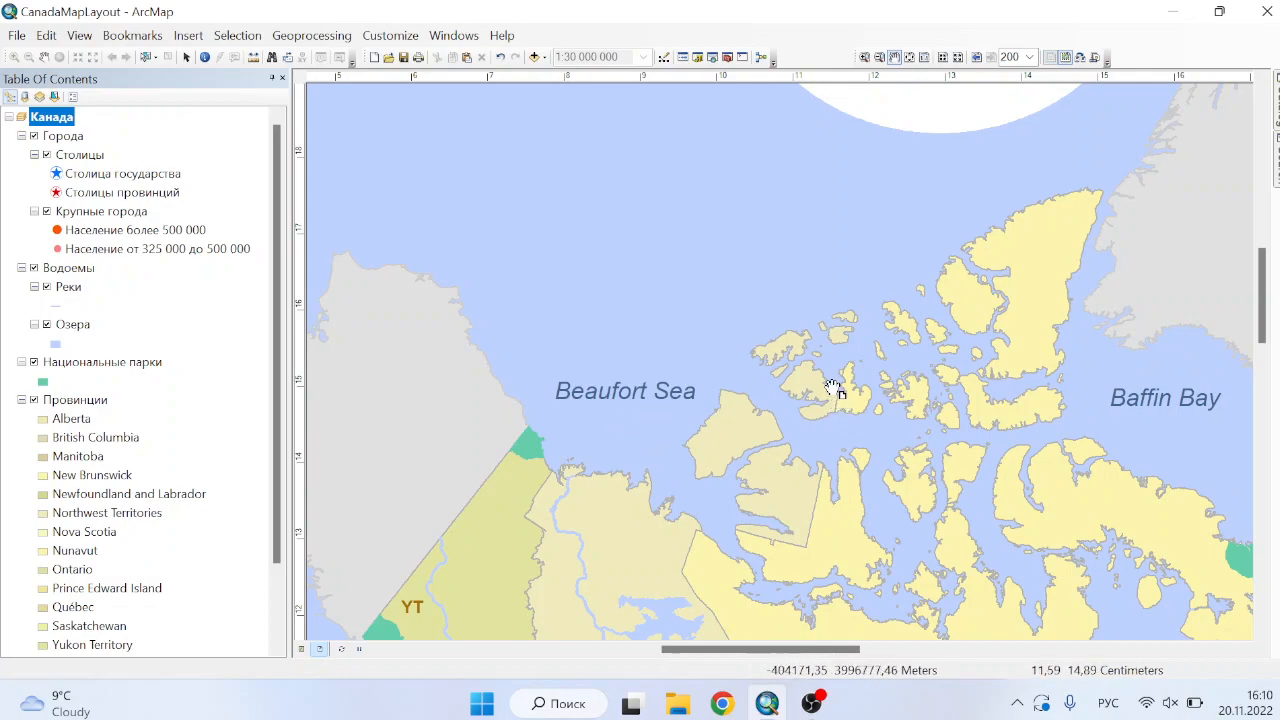
left_click(909, 58)
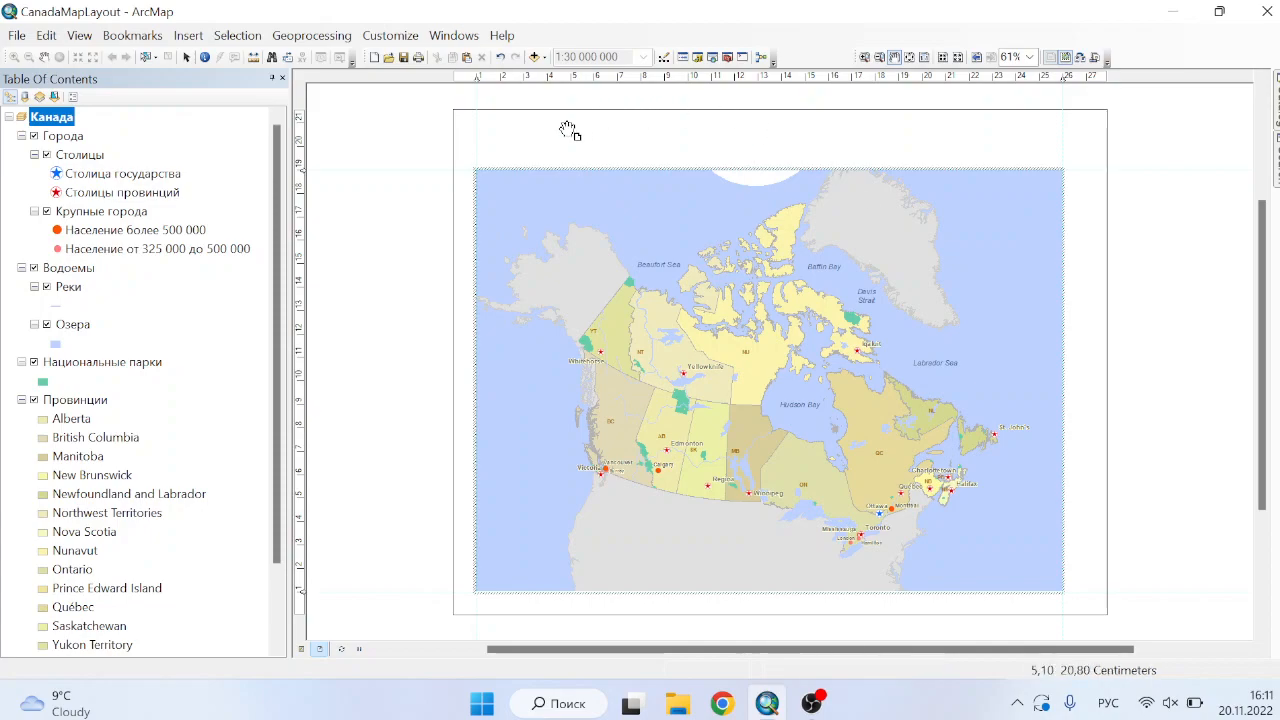
left_click(186, 57)
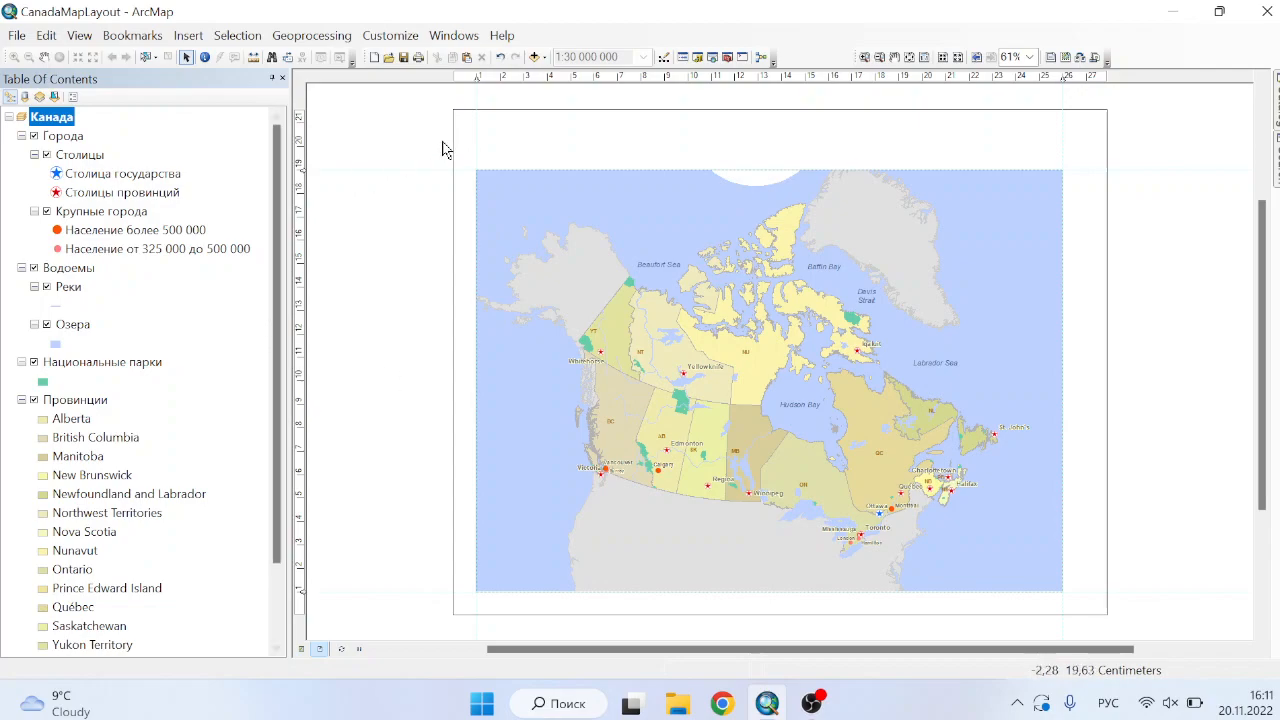
Insert a map title on the layout reading "Столичные и крупные города Канады".
left_click(204, 40)
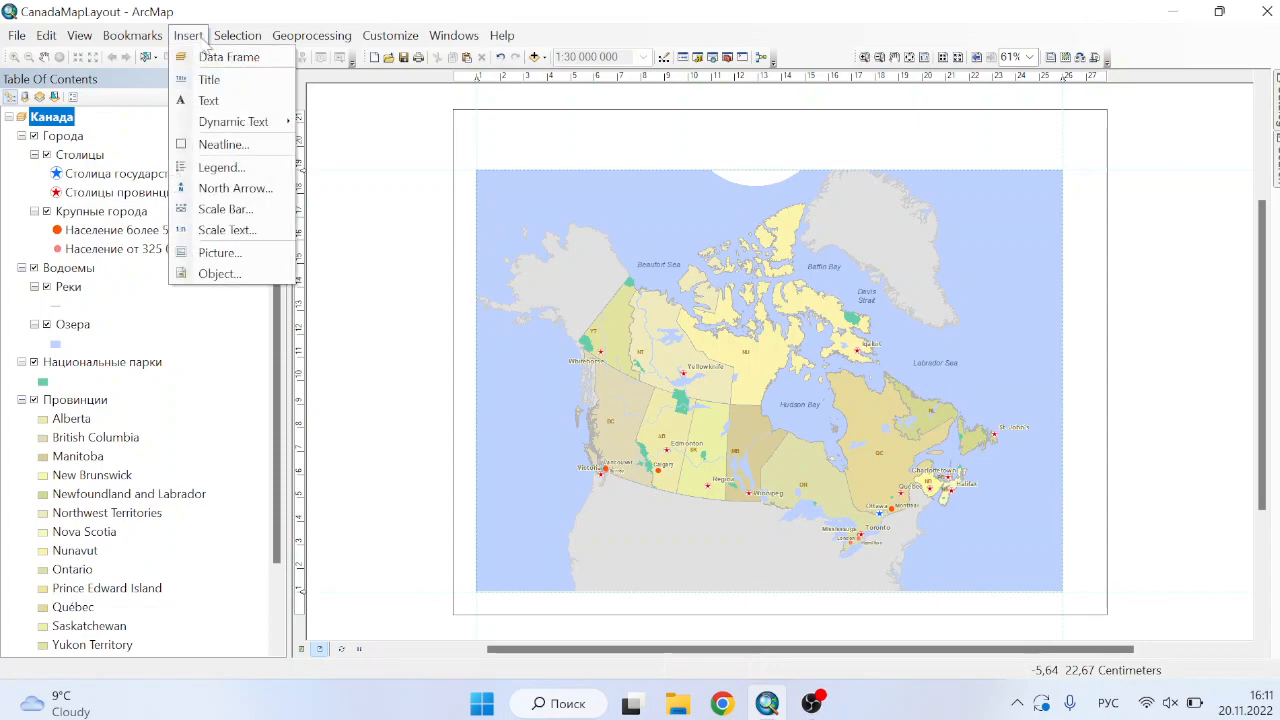
left_click(205, 82)
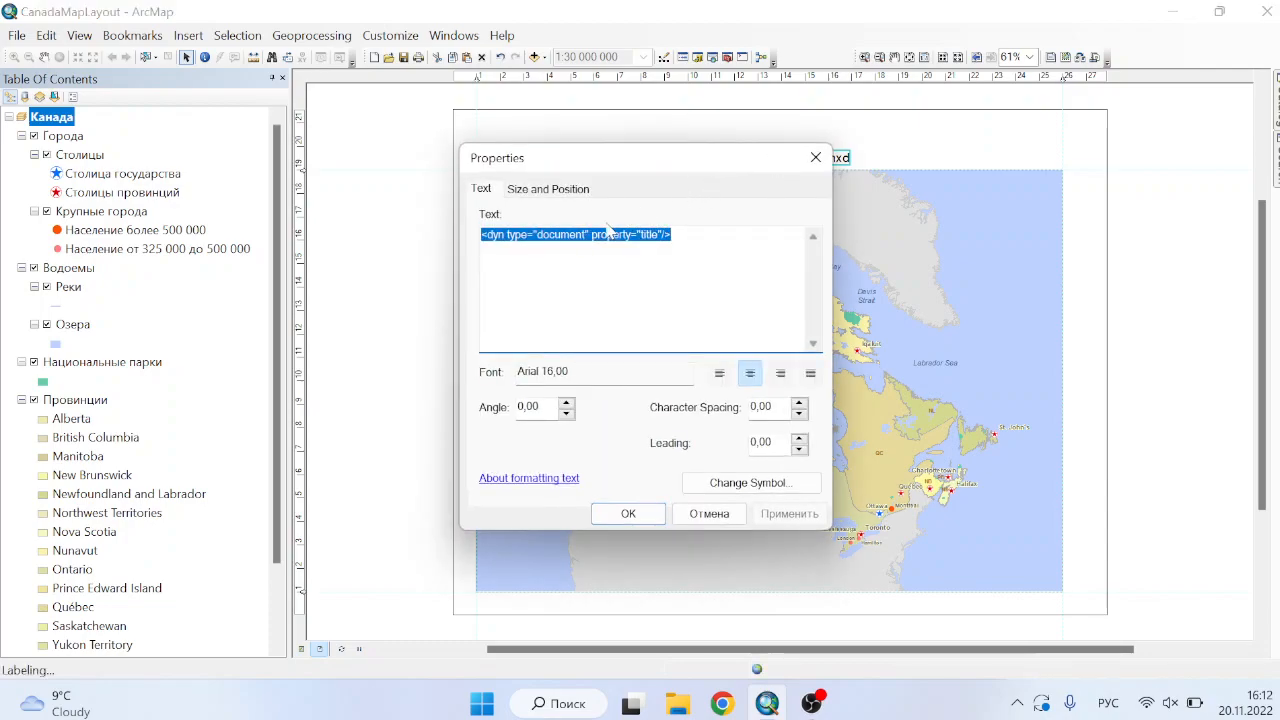
key("Delete")
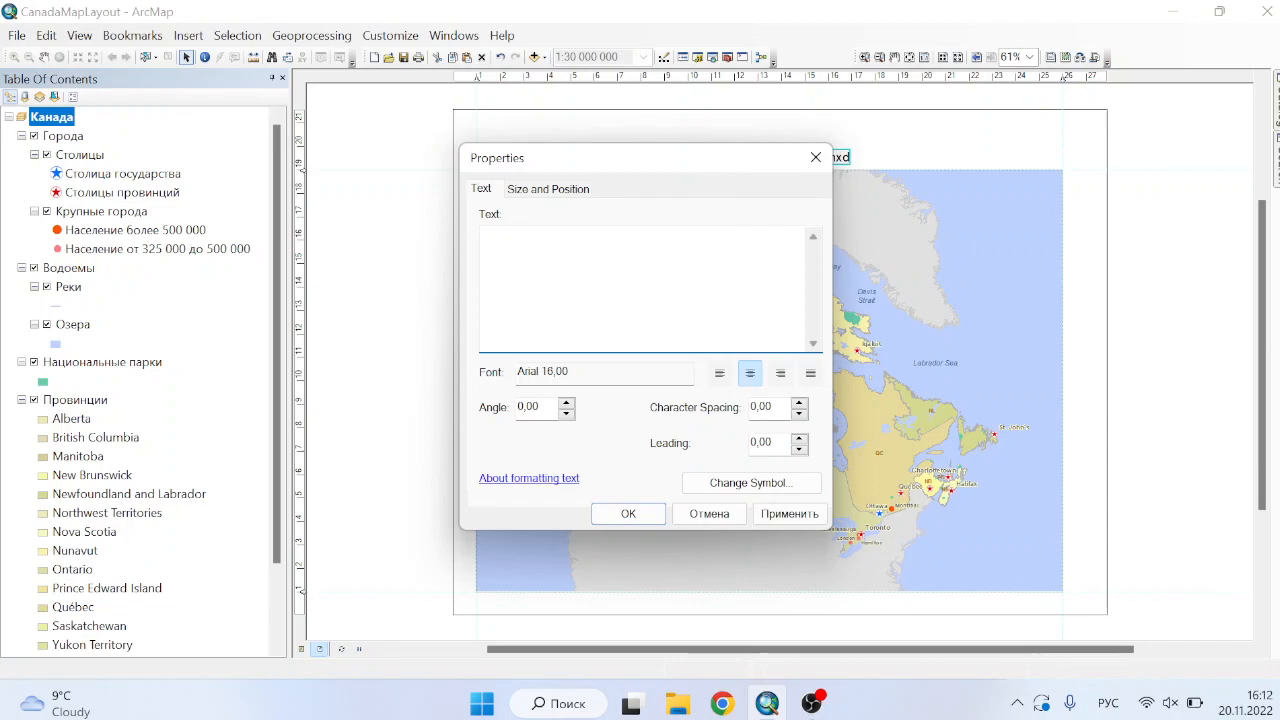
type("Столичные и крупные")
type("города Канады")
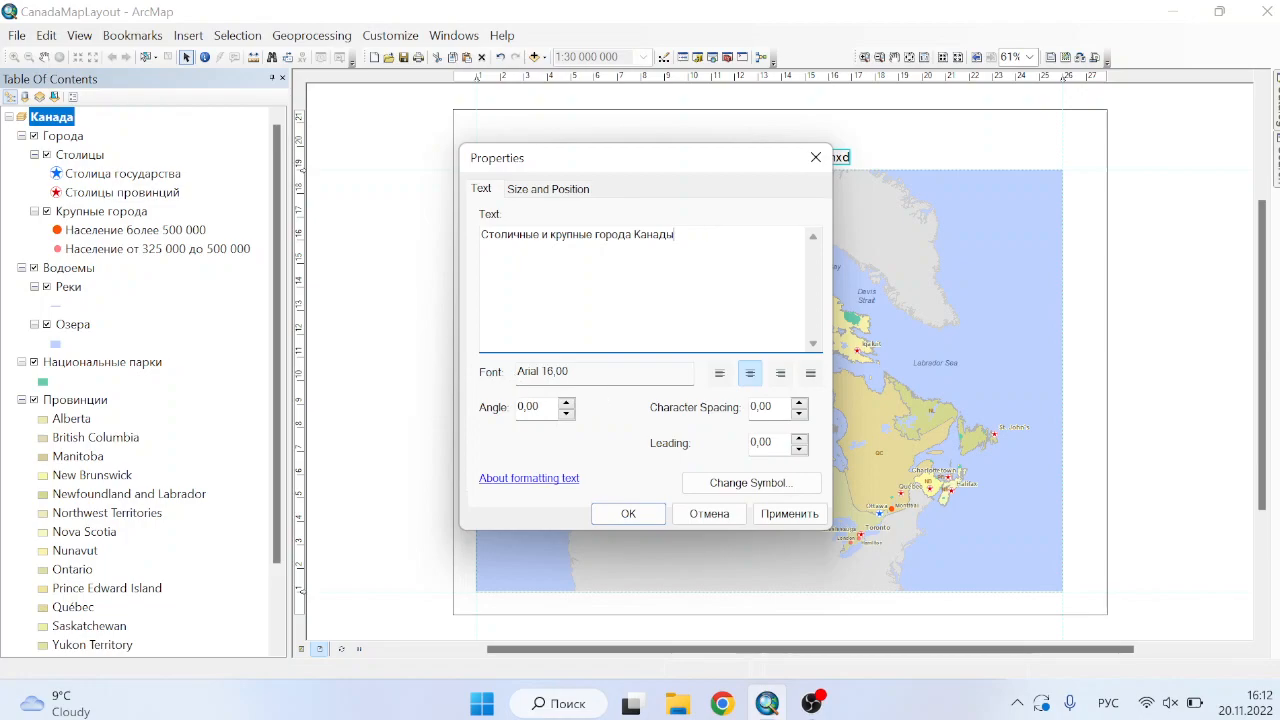
Format the title text as Arial at size 40 in light brown and apply the change.
left_click(793, 488)
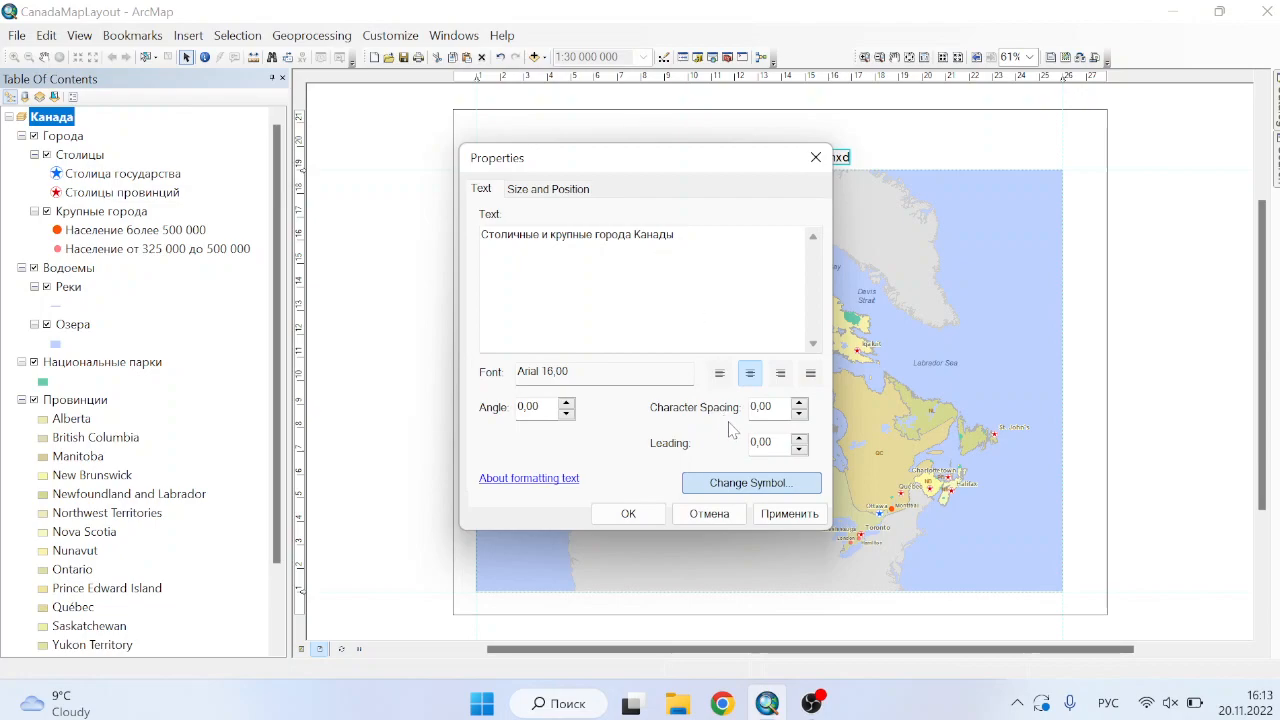
left_click(746, 483)
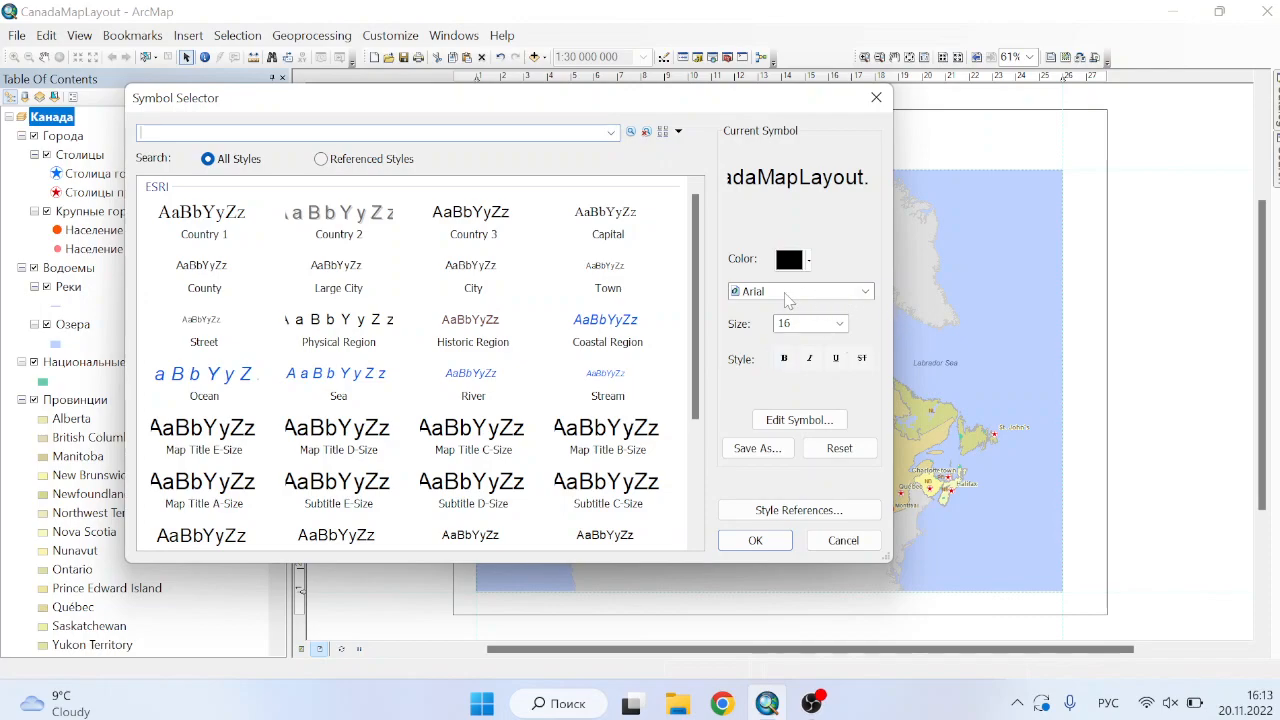
left_click(822, 297)
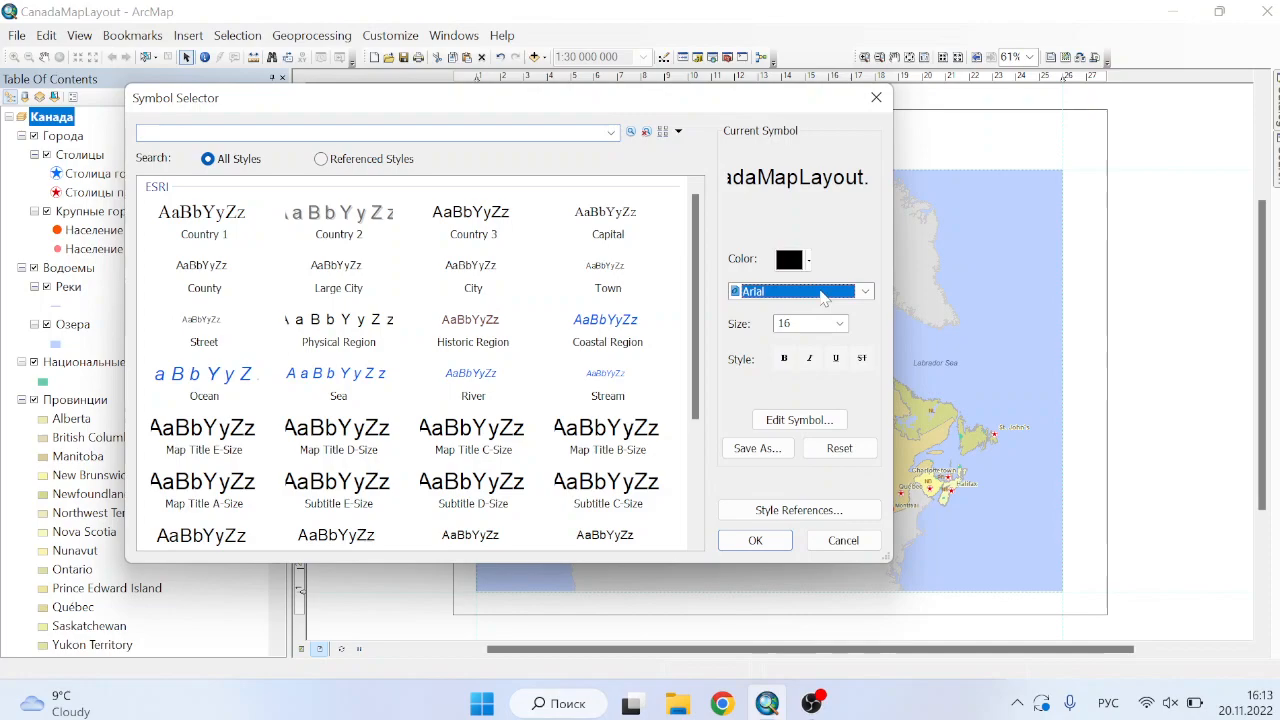
left_click(822, 297)
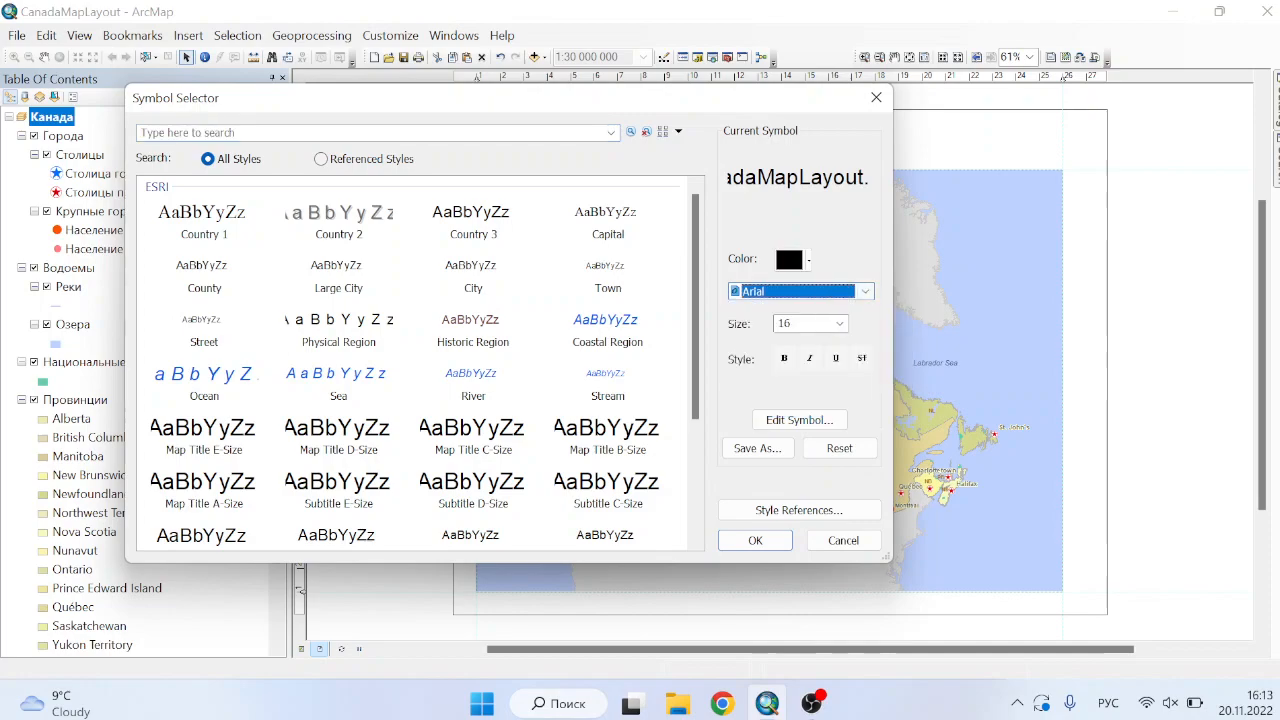
left_click(842, 324)
scroll(805, 400, "down", 2)
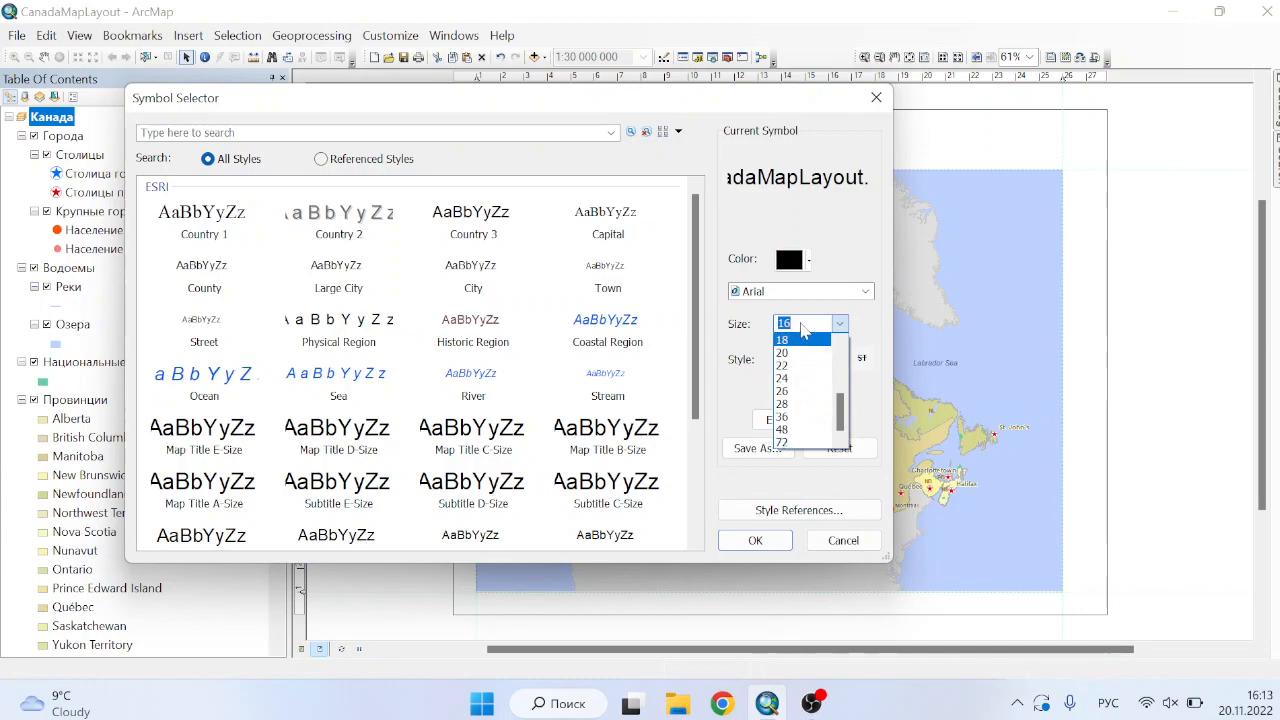
type("40")
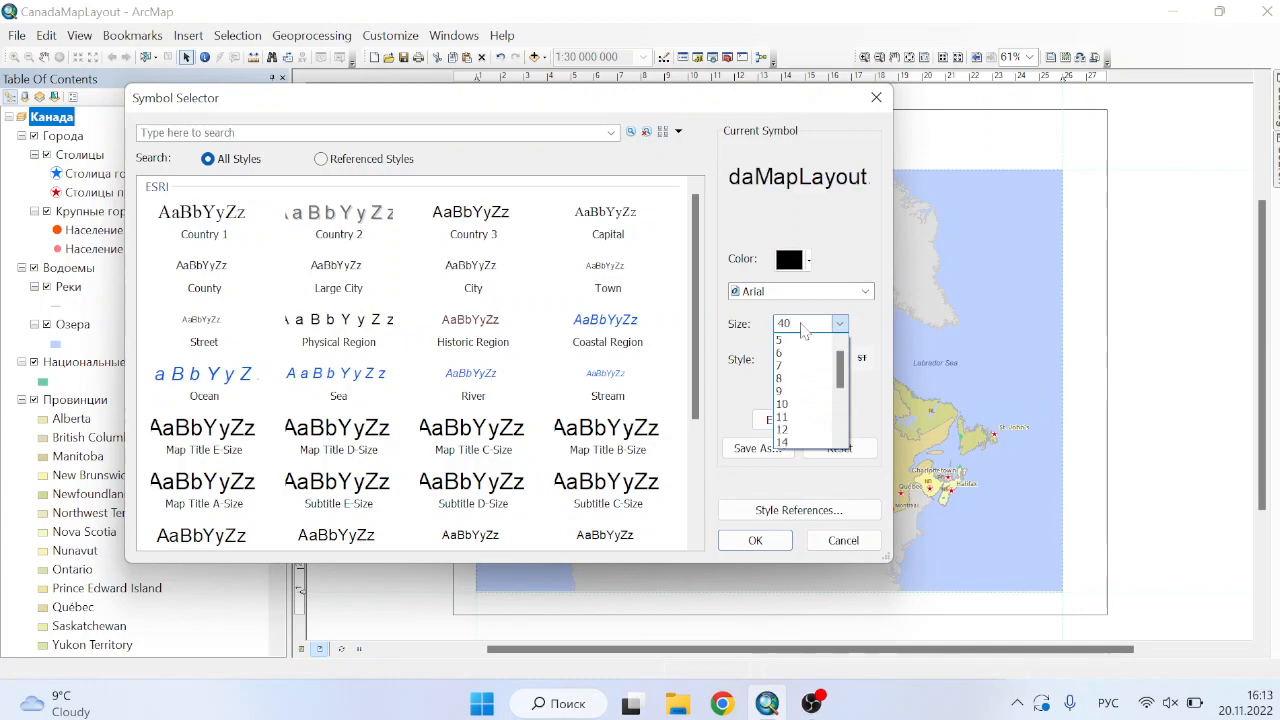
key("Return")
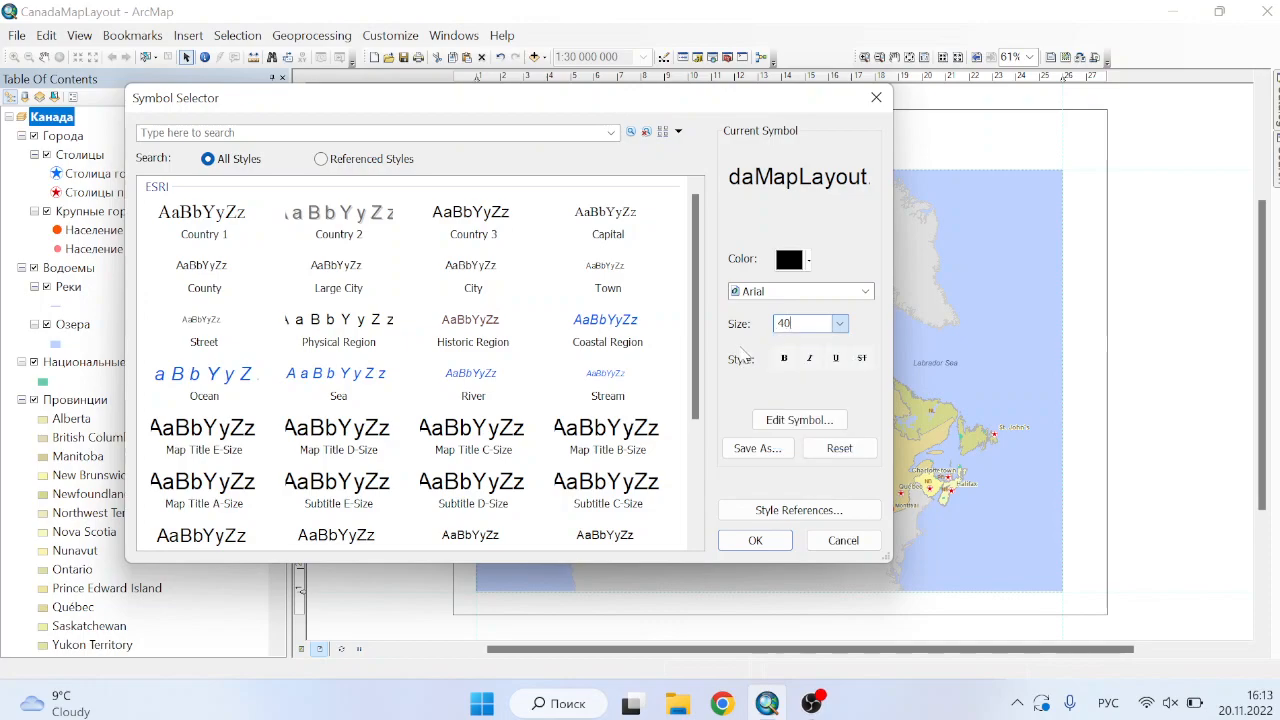
left_click(808, 261)
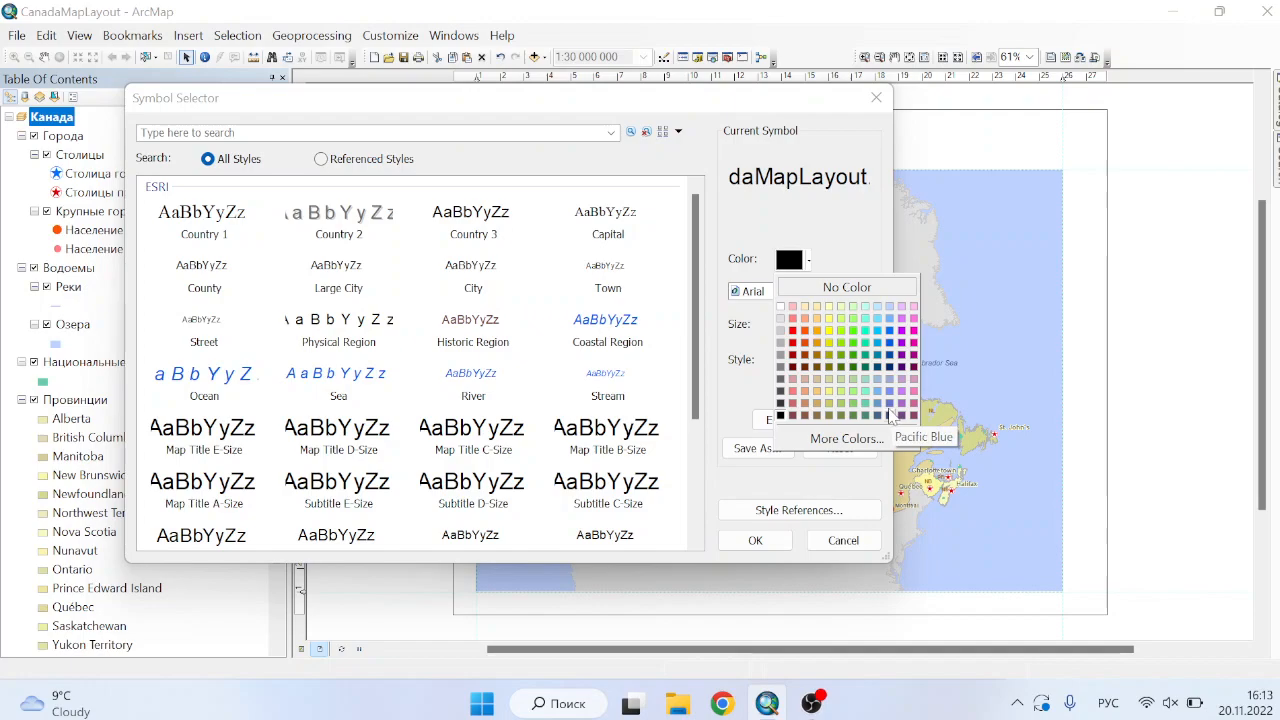
left_click(816, 404)
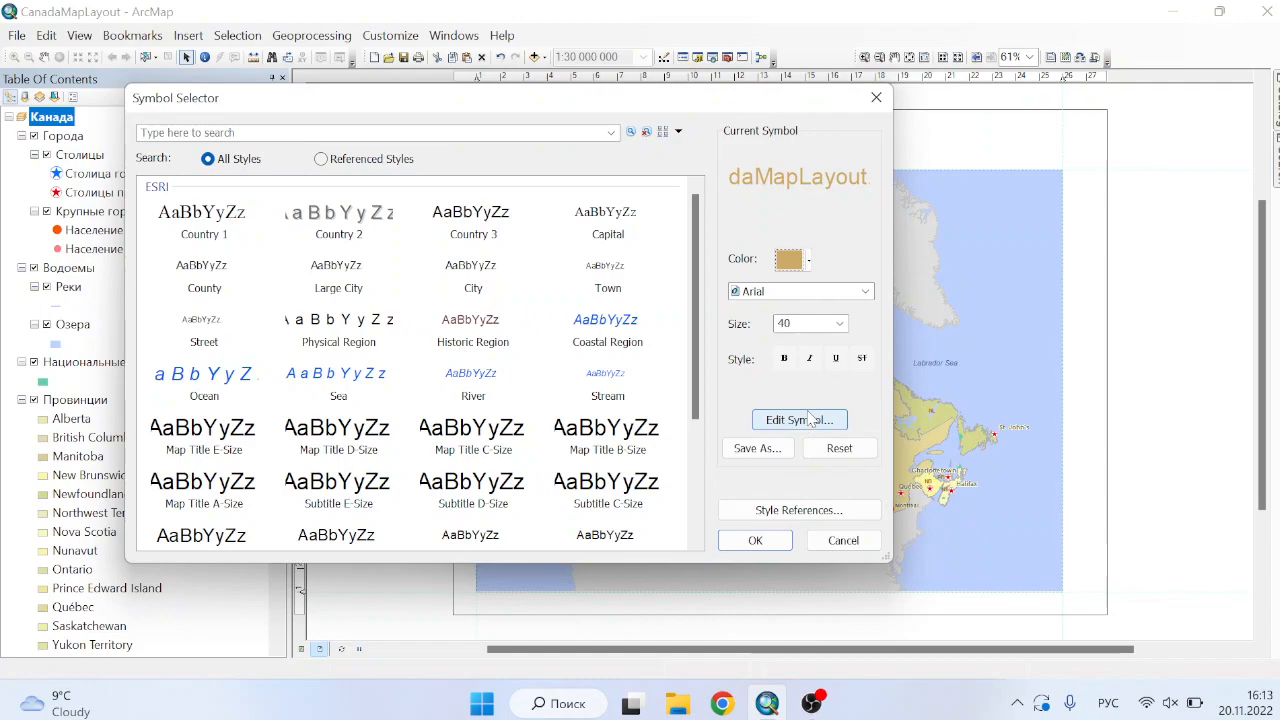
left_click(757, 540)
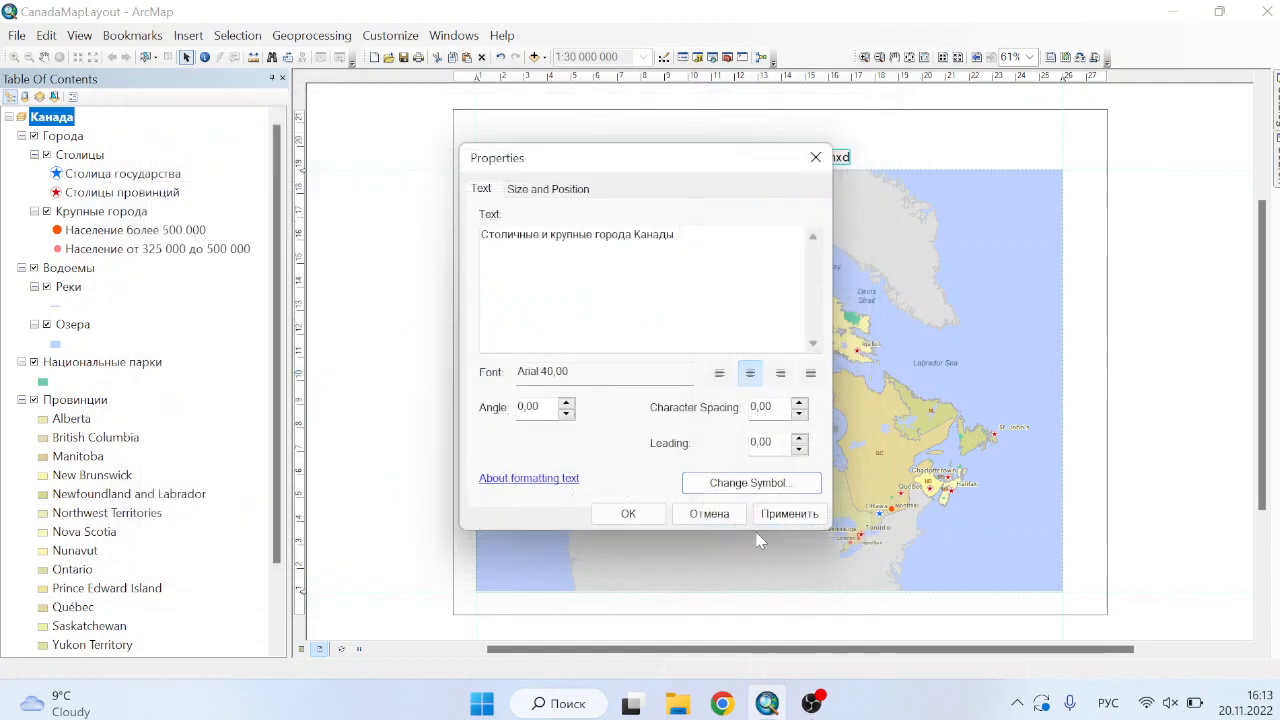
left_click(790, 518)
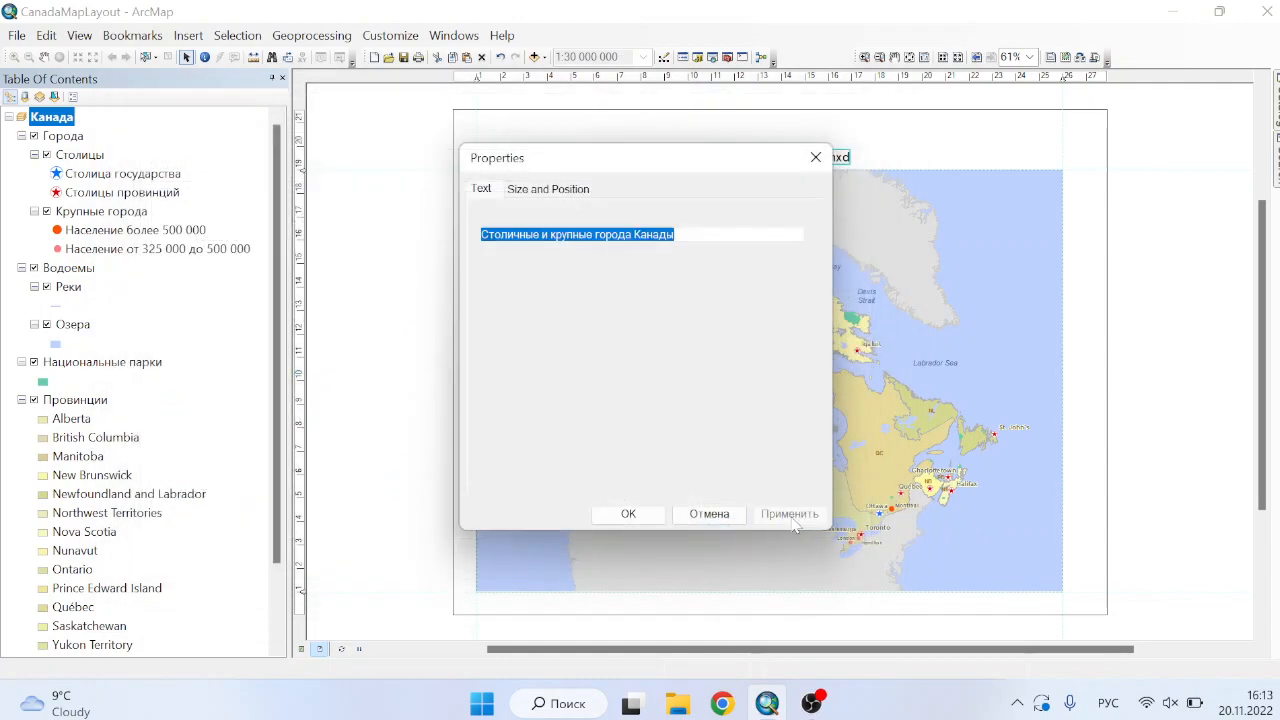
left_click(640, 513)
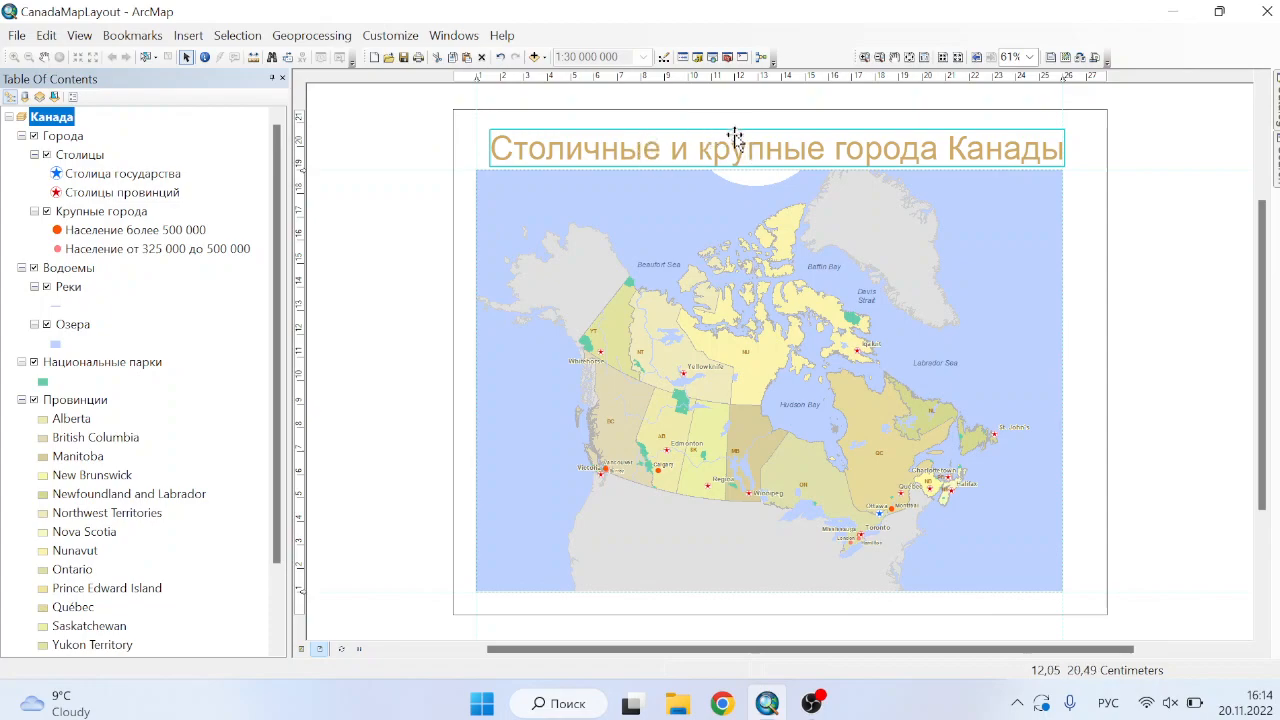
Enable aligning to margins for the title and center-align it horizontally.
right_click(740, 140)
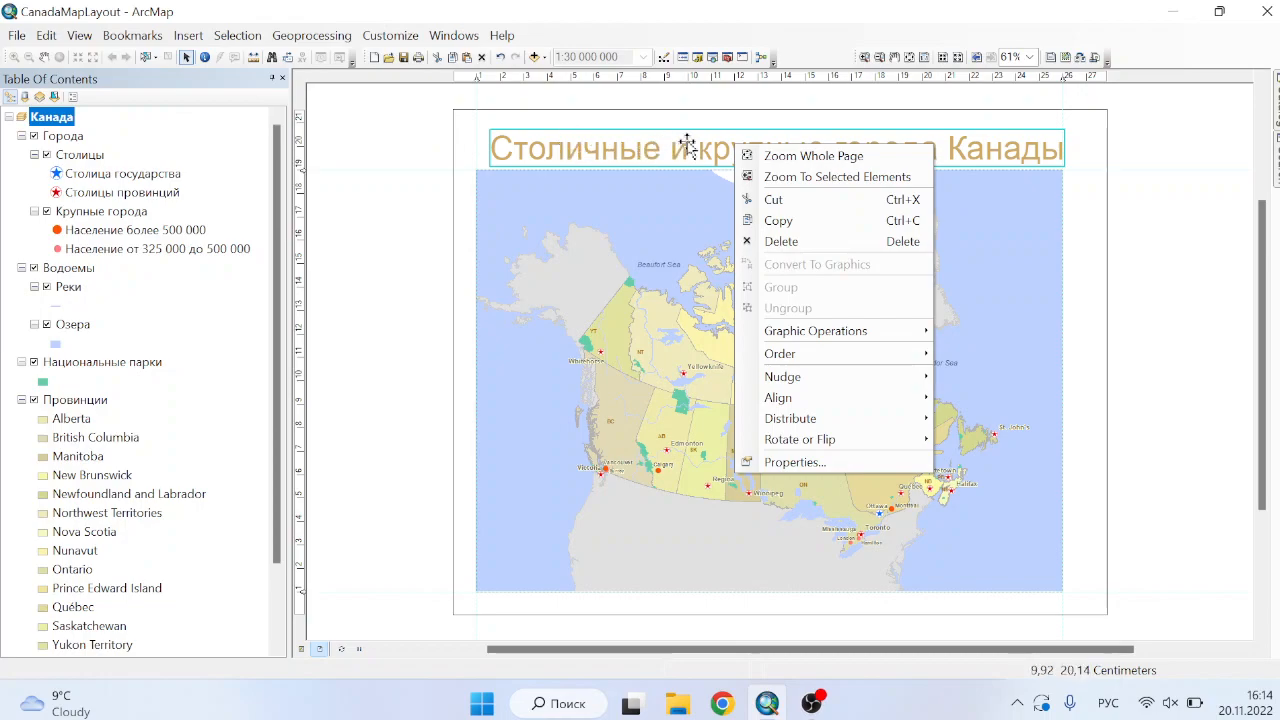
mouse_move(776, 404)
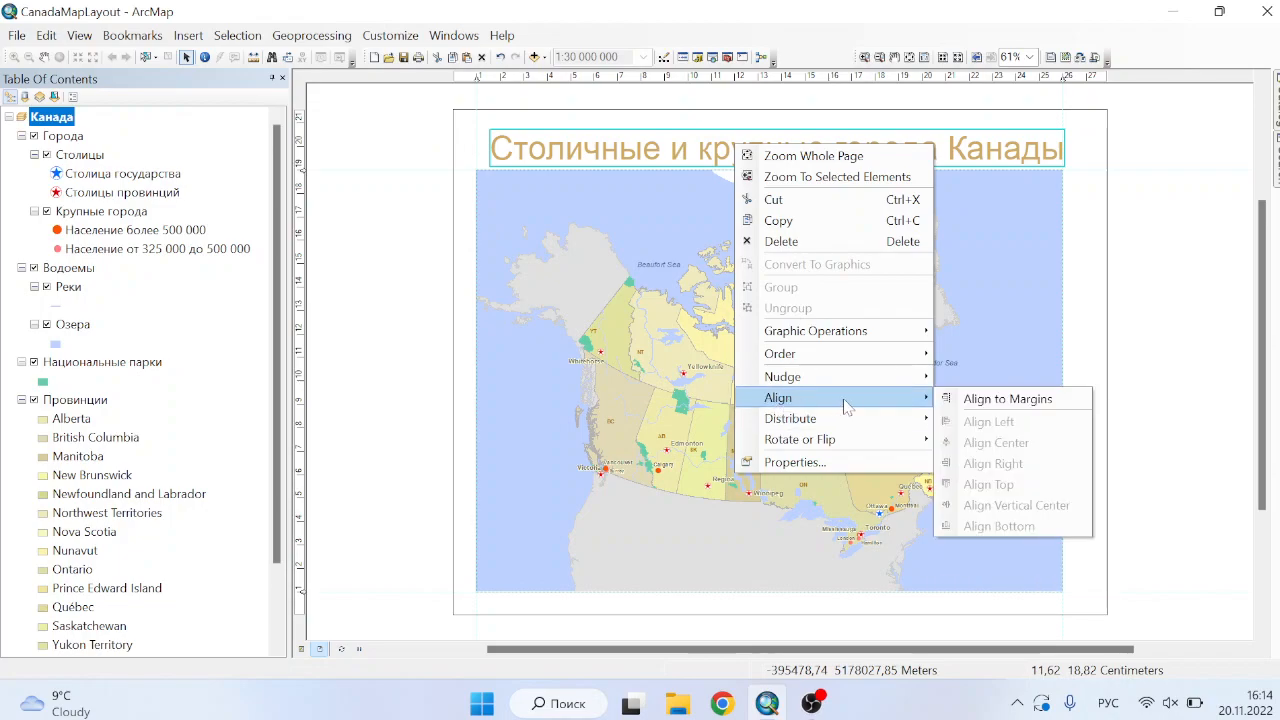
left_click(978, 401)
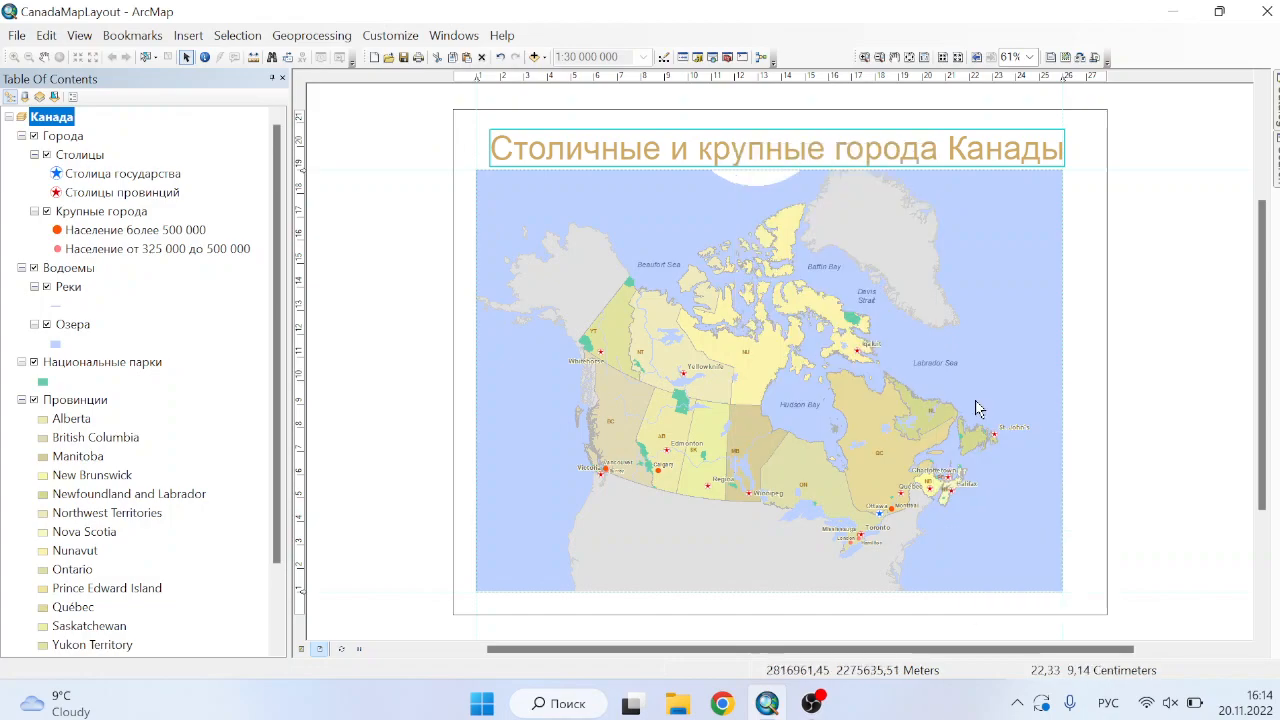
right_click(843, 157)
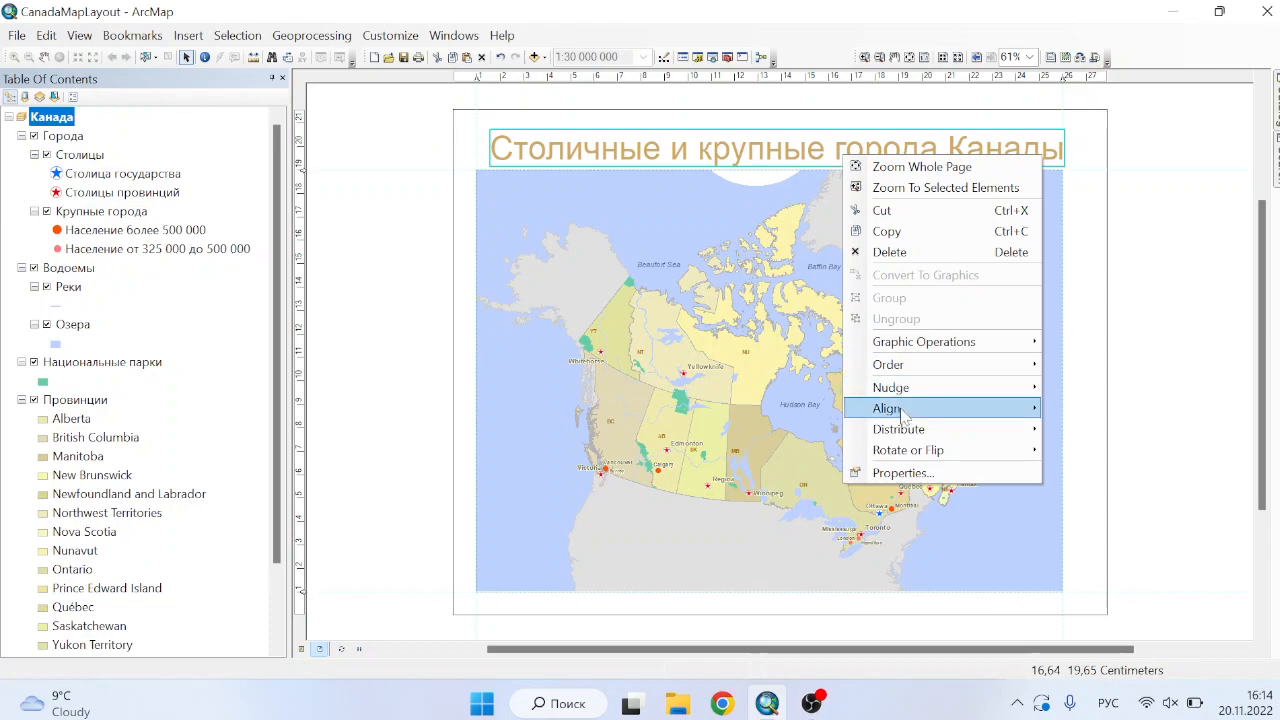
mouse_move(900, 412)
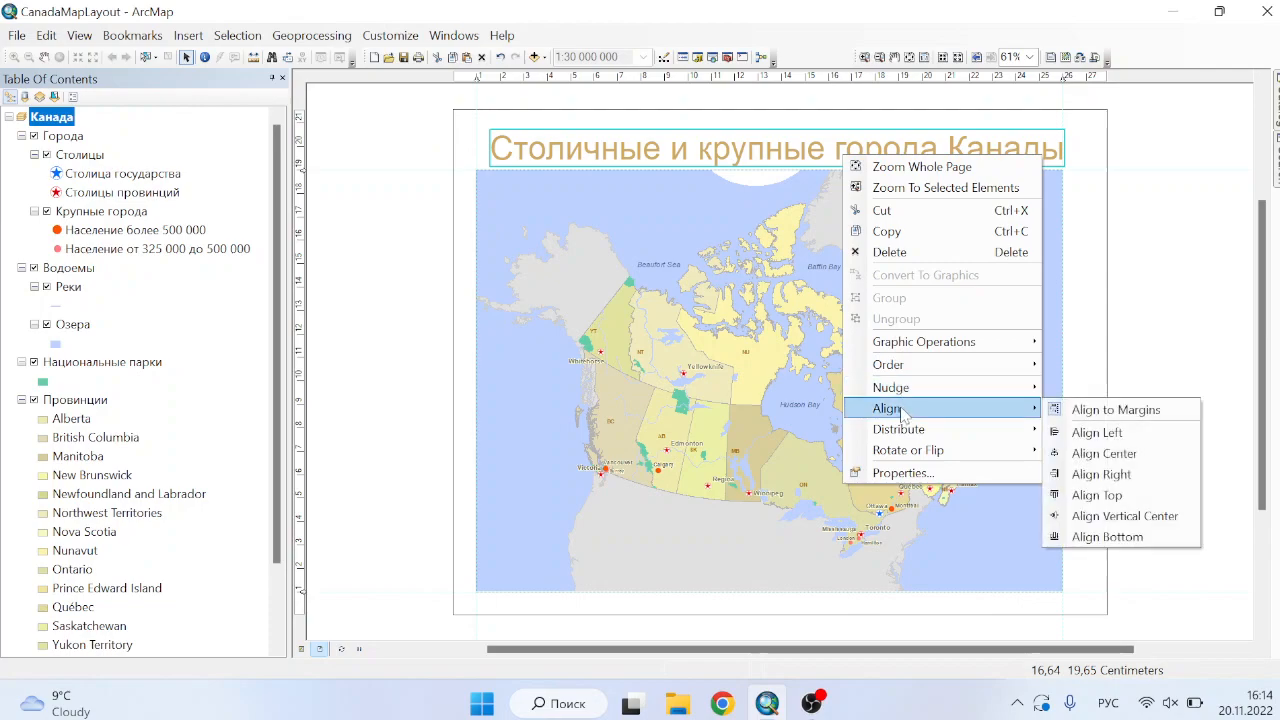
left_click(1101, 454)
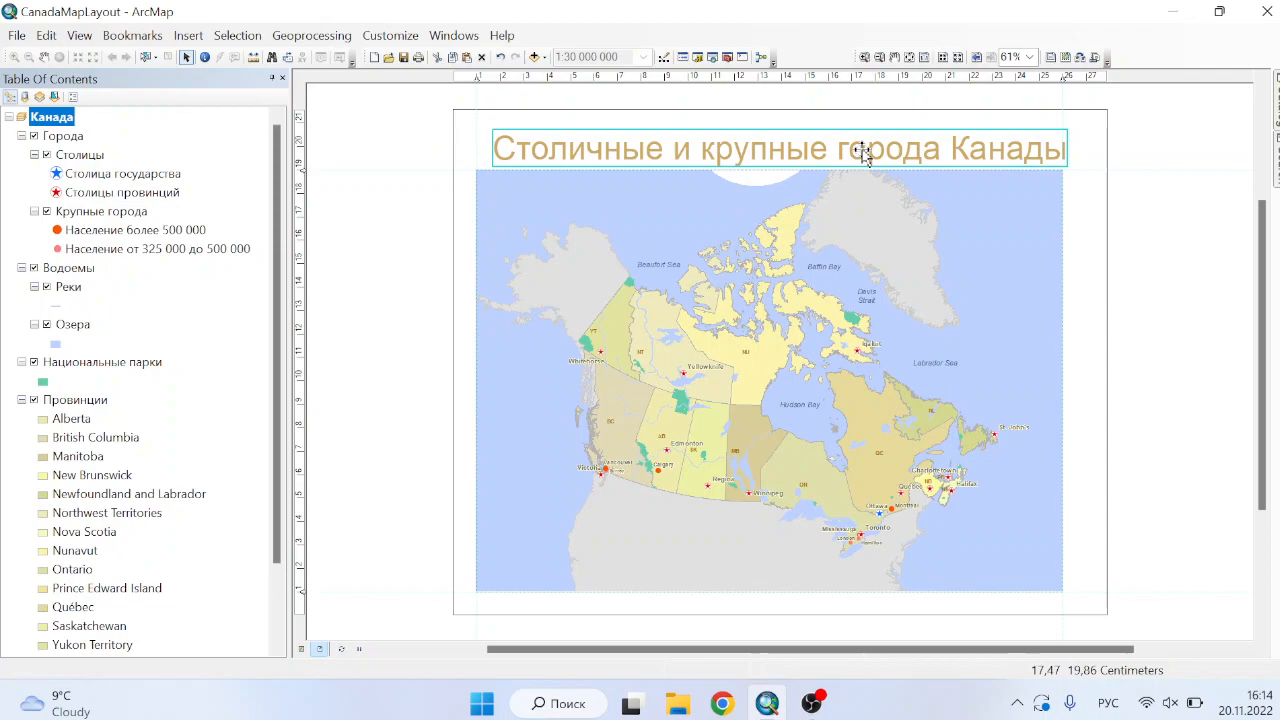
Move the title slightly west so it sits centered above the map frame, and deselect it.
left_click_drag(745, 133, 732, 133)
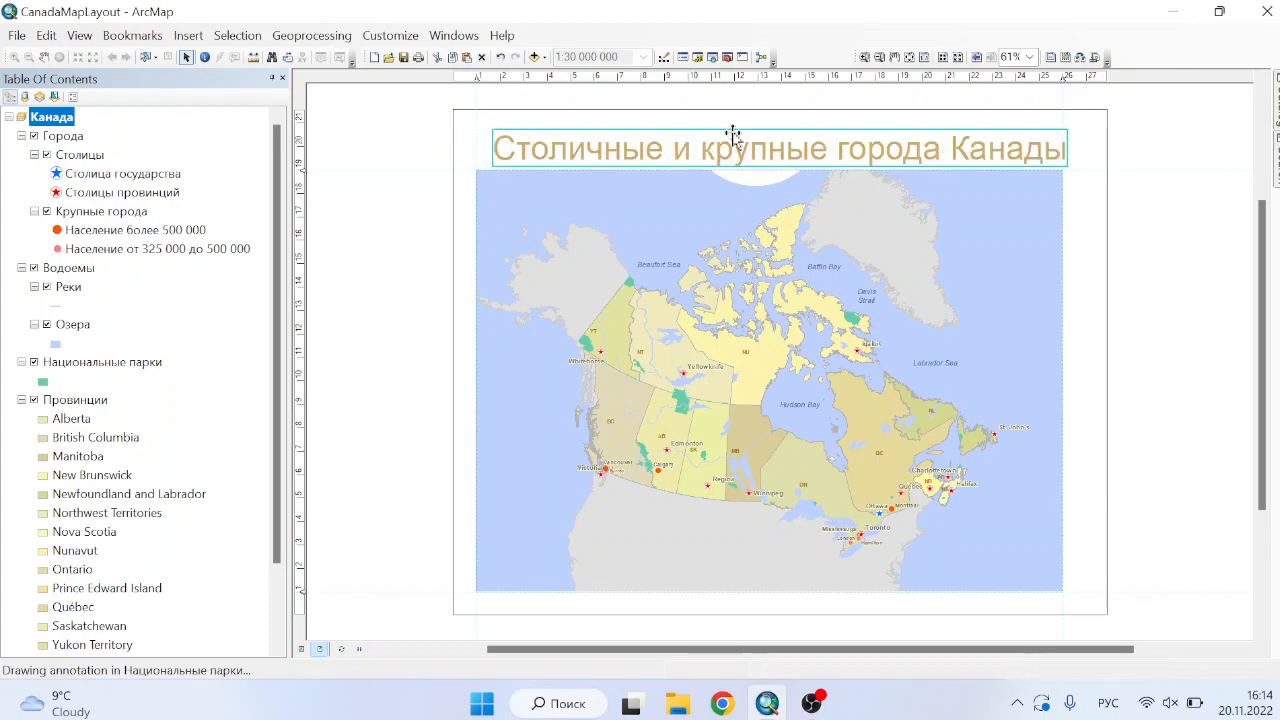
left_click_drag(733, 135, 737, 133)
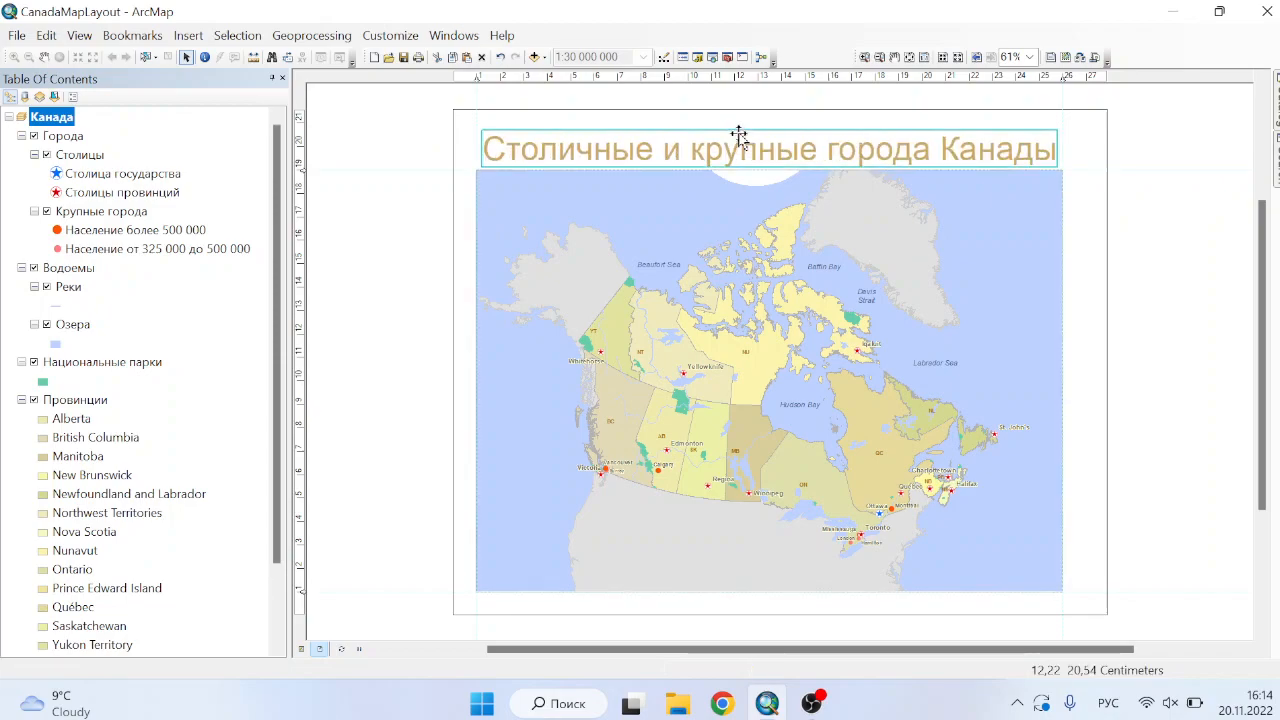
left_click(1195, 228)
Start a one-column legend and remove Реки, Озера, Провинции, Страны and Океаны from its items.
left_click(188, 35)
left_click(174, 40)
left_click(186, 36)
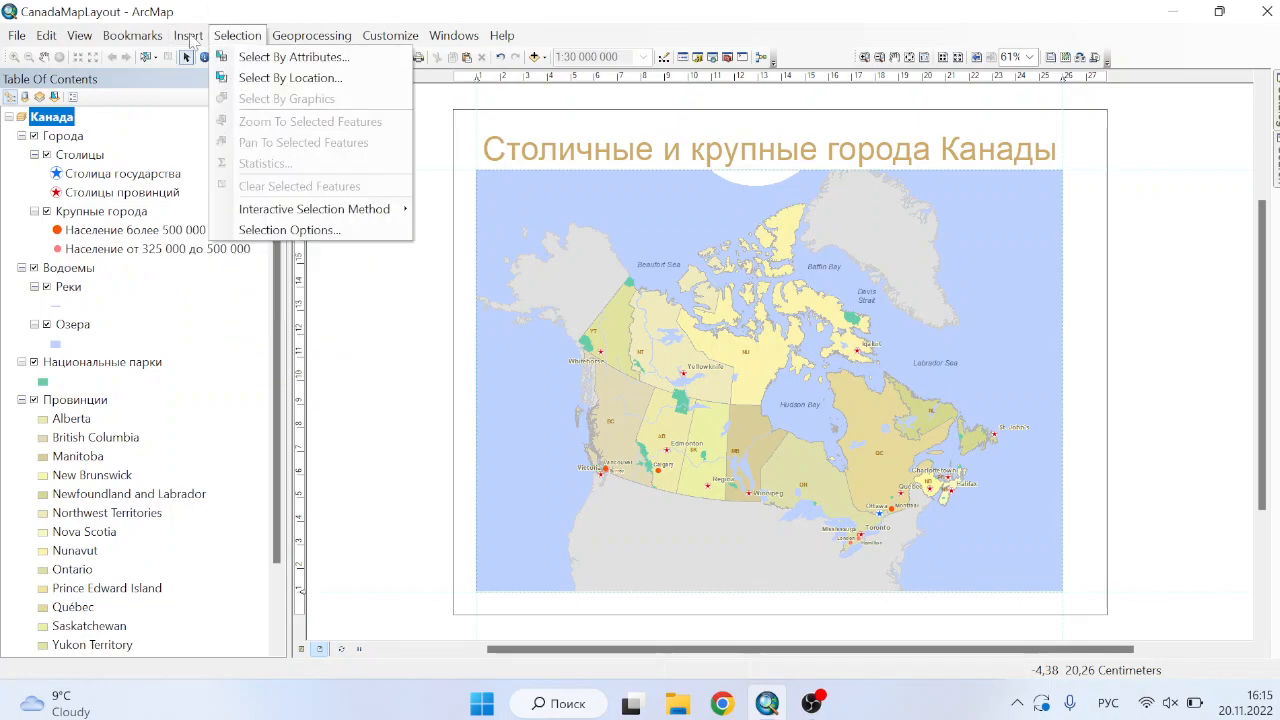
left_click(215, 172)
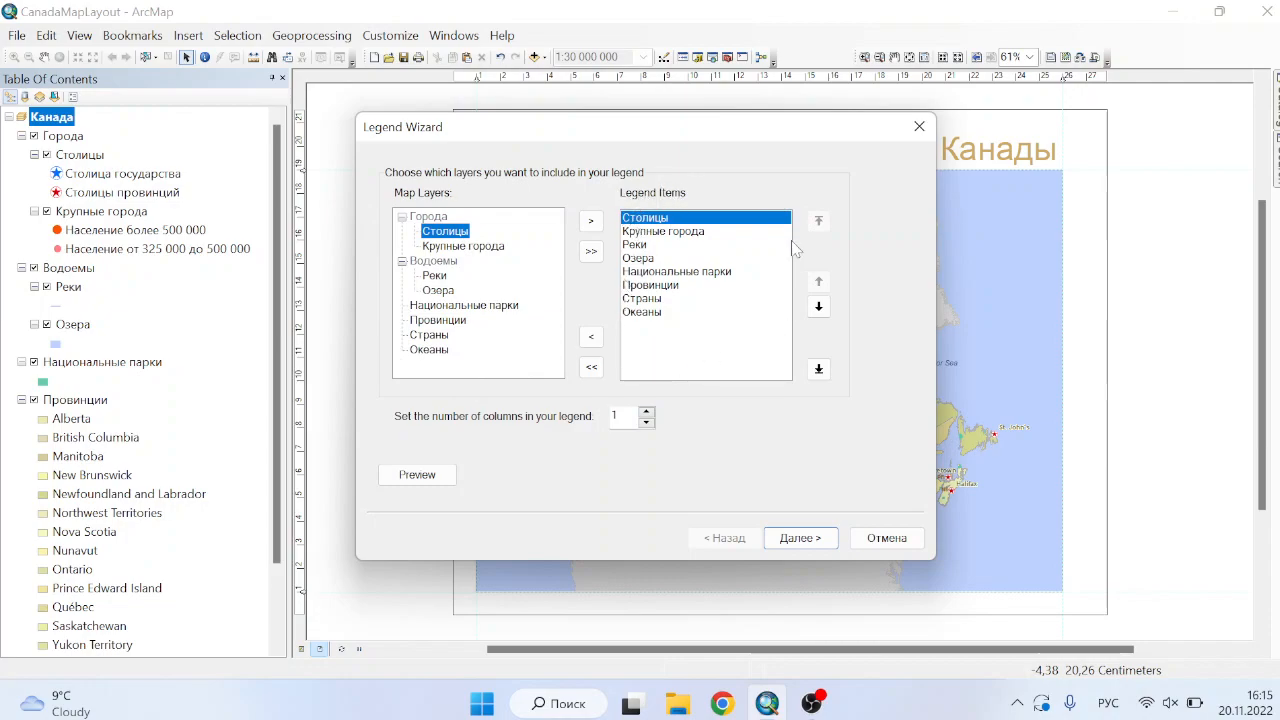
left_click(657, 246)
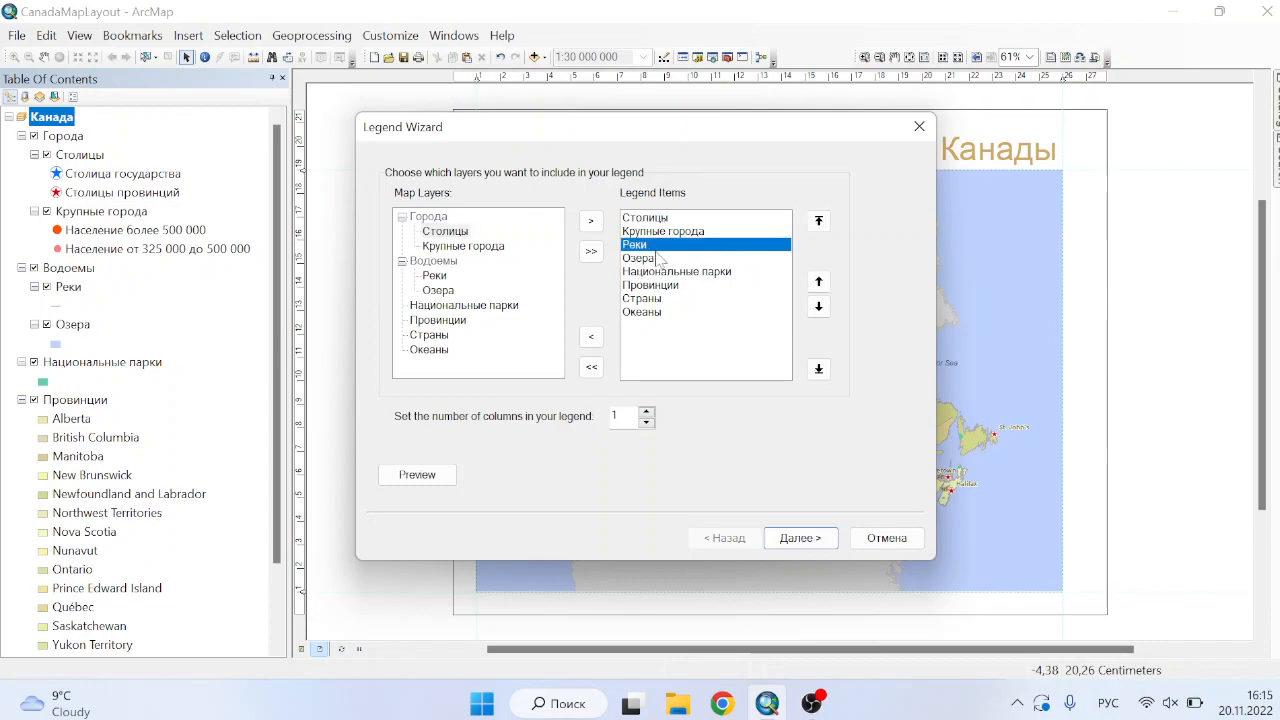
left_click(660, 259, "ctrl")
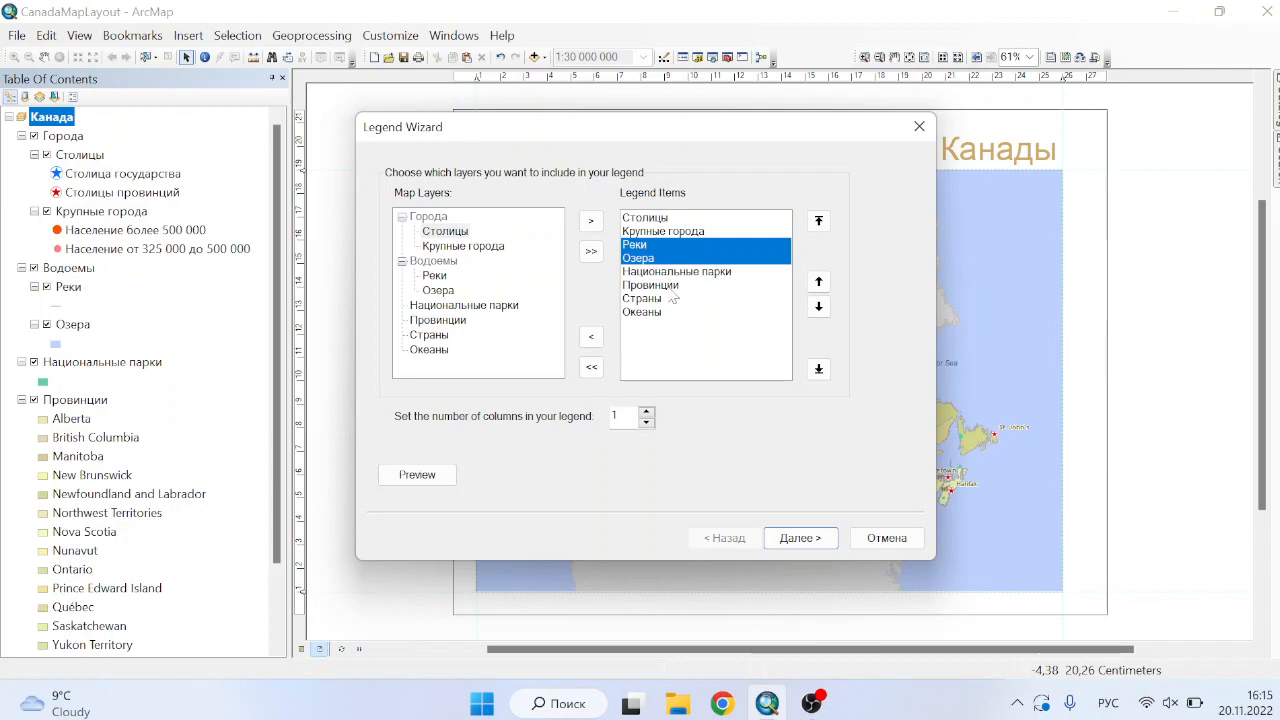
left_click(671, 288, "ctrl")
left_click(664, 300, "ctrl")
left_click(672, 312, "ctrl")
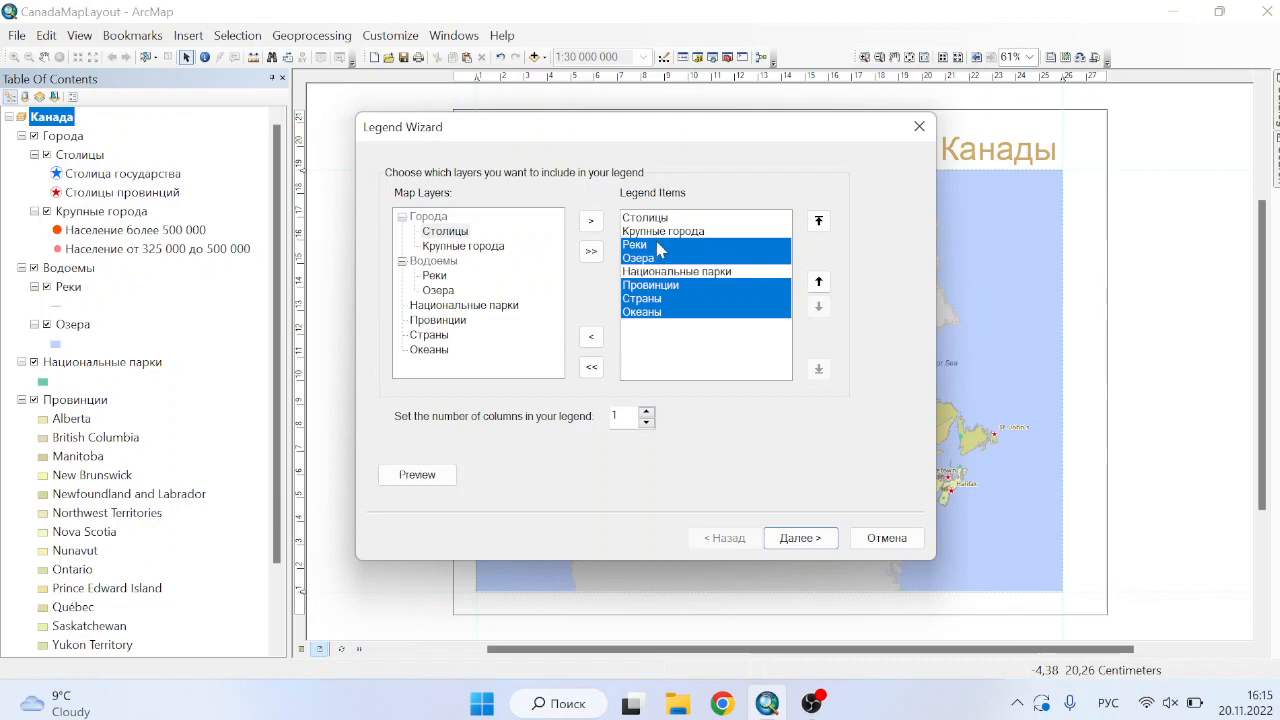
left_click(589, 342)
left_click(725, 279)
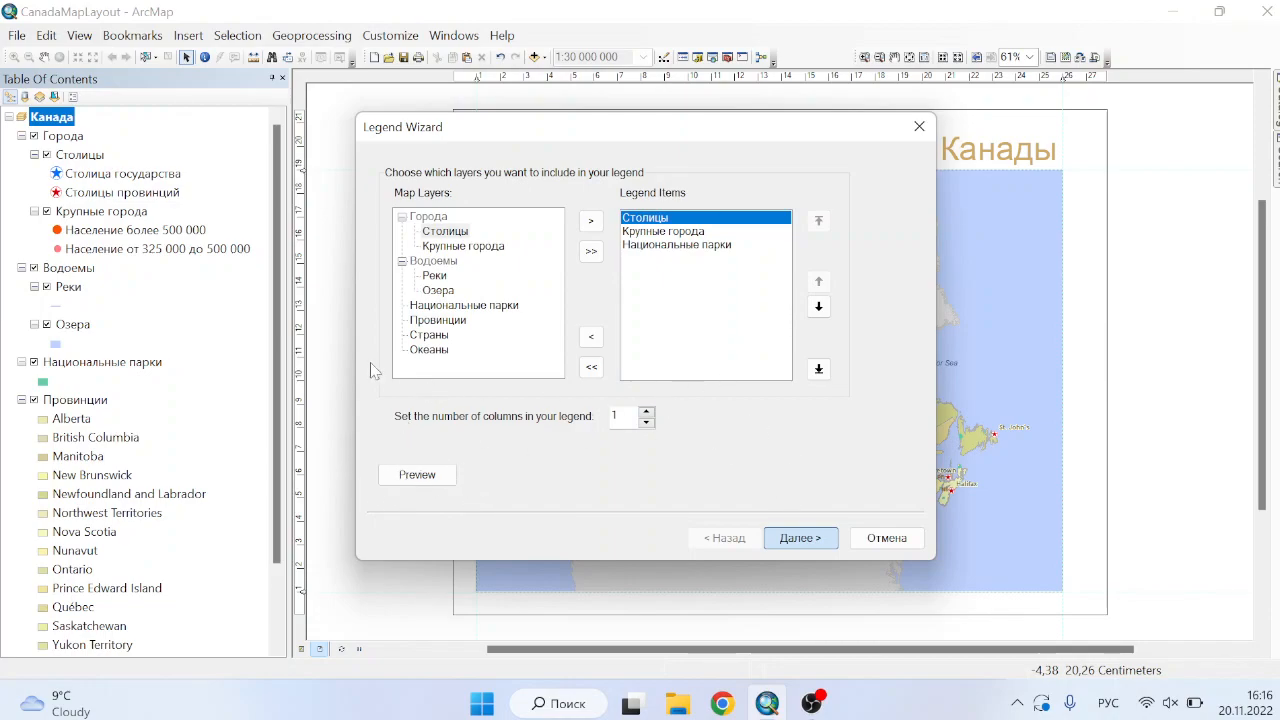
Clear the legend title, leave the legend frame without border, background or shadow, and proceed to the symbol patch settings.
left_click(800, 538)
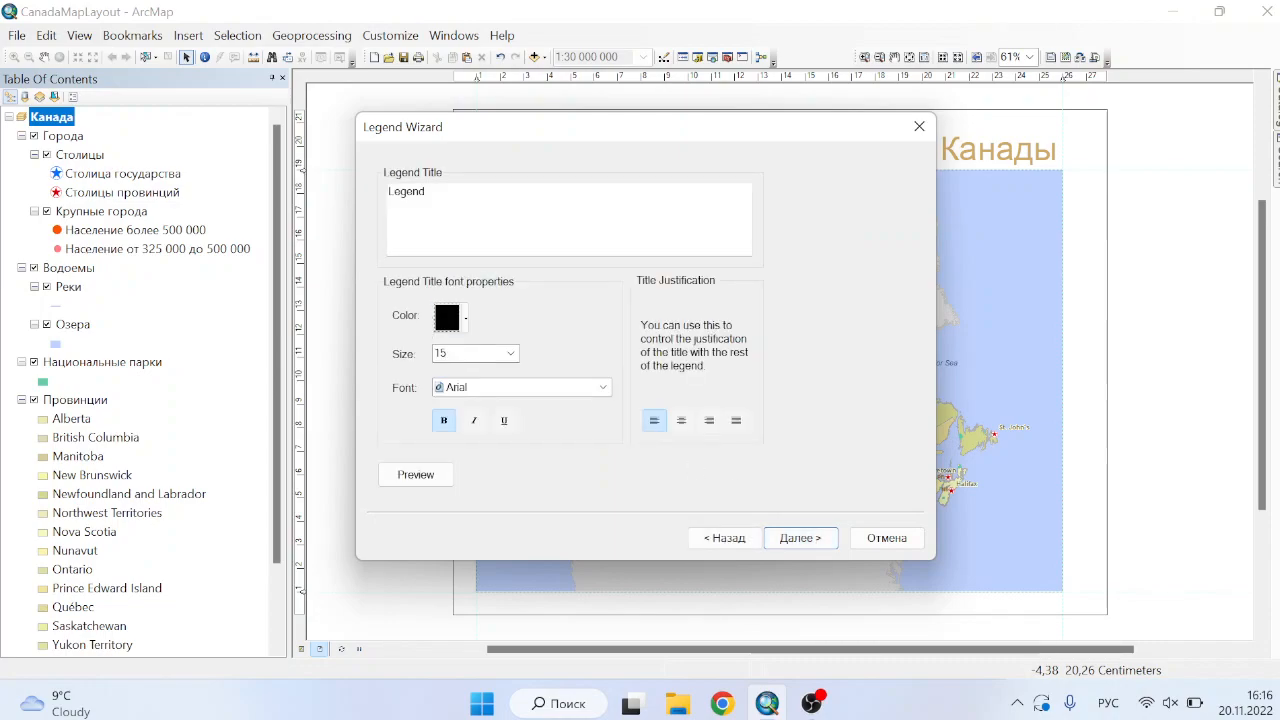
left_click_drag(401, 191, 426, 191)
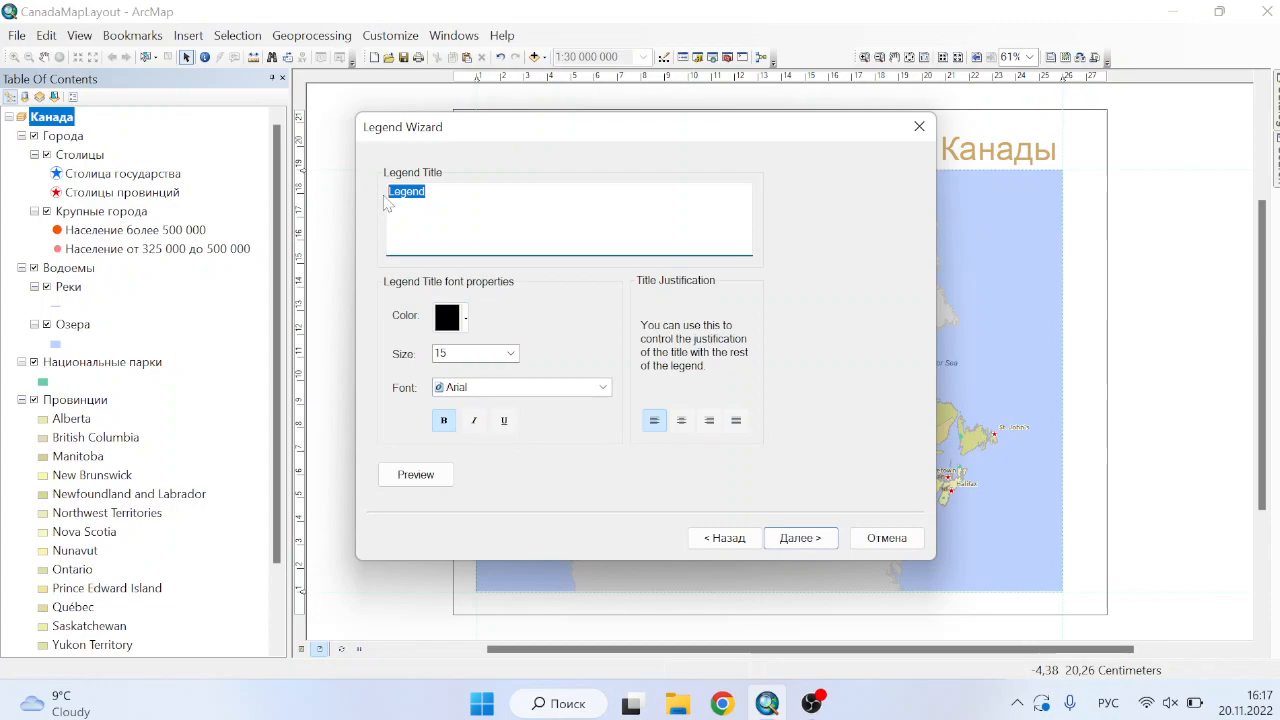
key("BackSpace")
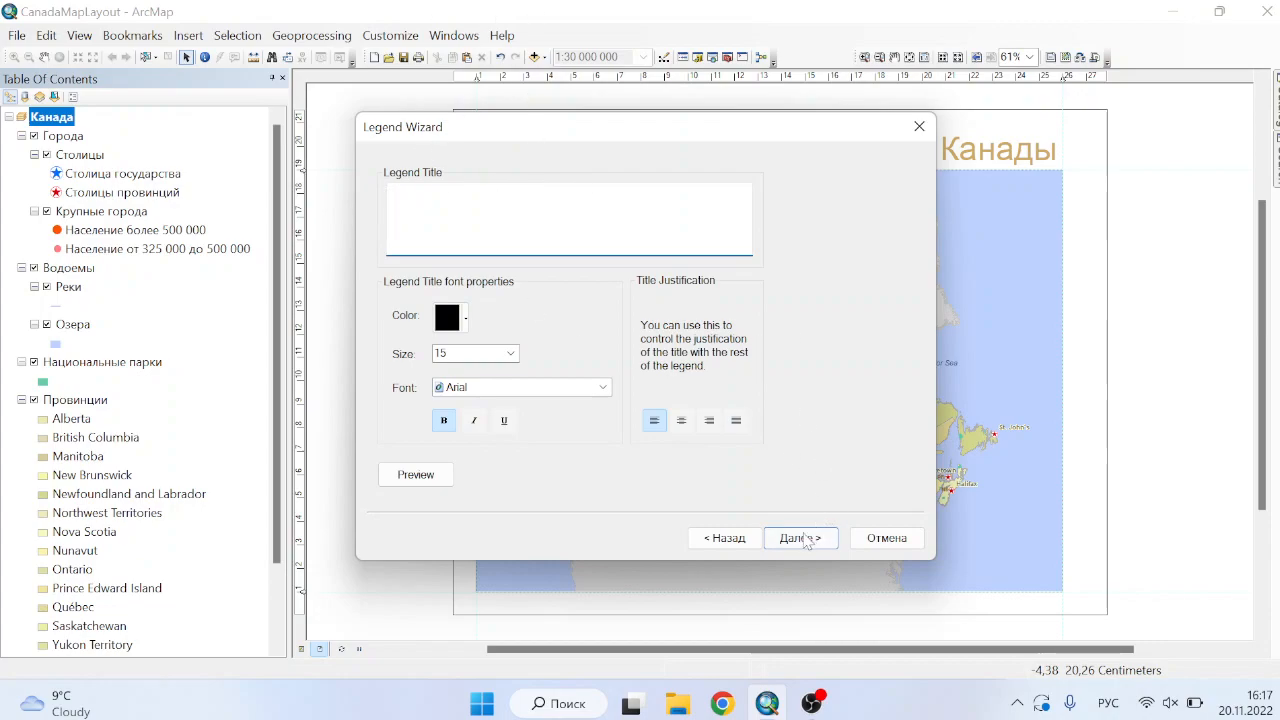
left_click(812, 537)
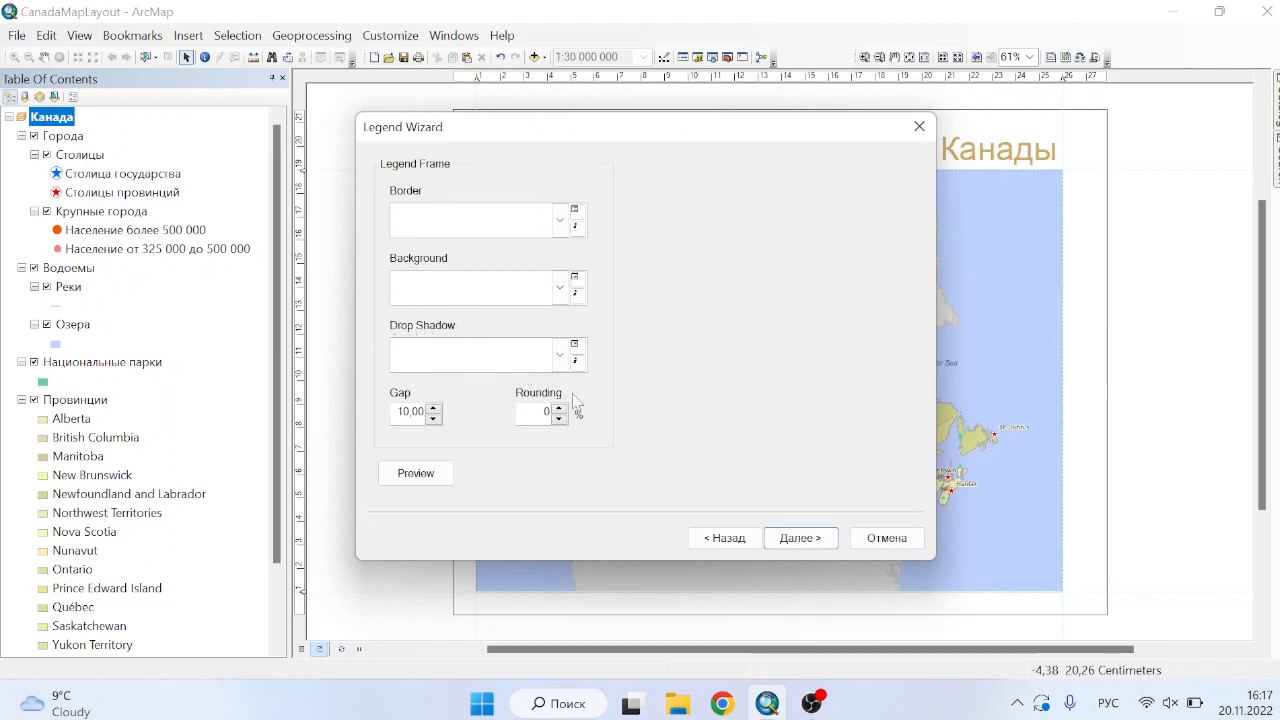
left_click(812, 545)
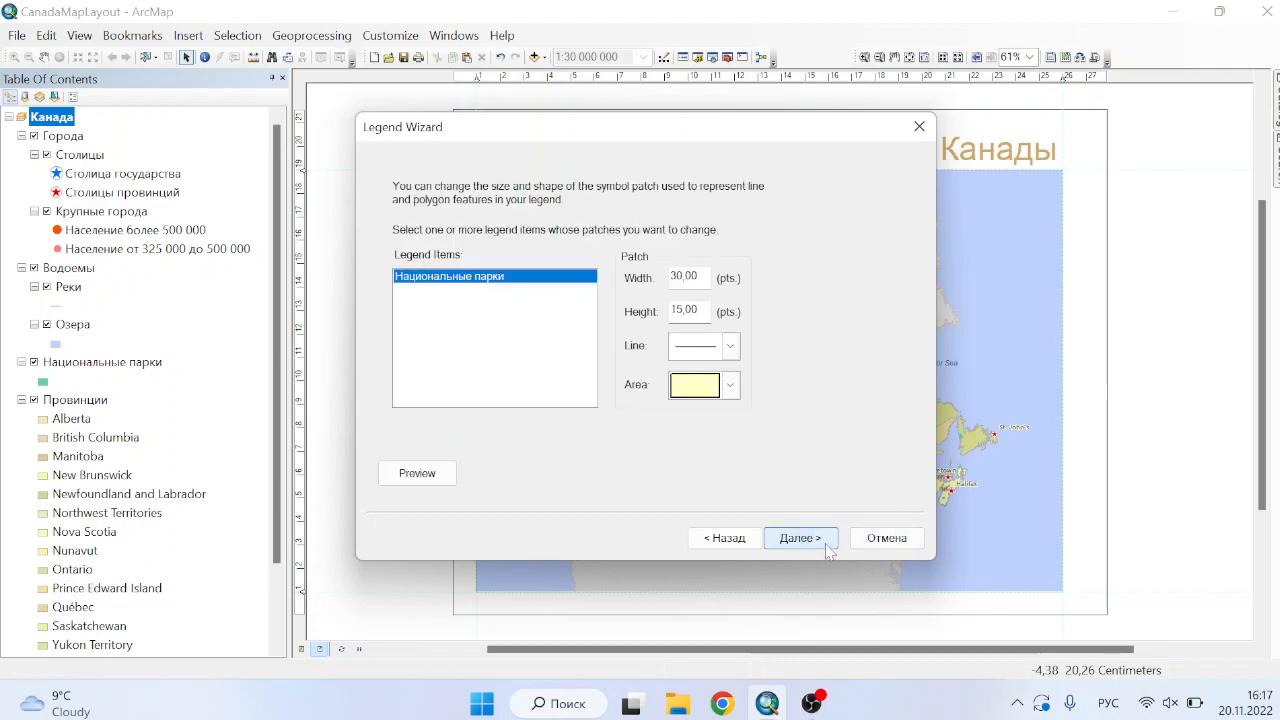
Finish the legend with its default patch and spacing settings, and move it to the lower-left corner of the map frame.
left_click(790, 541)
left_click(801, 540)
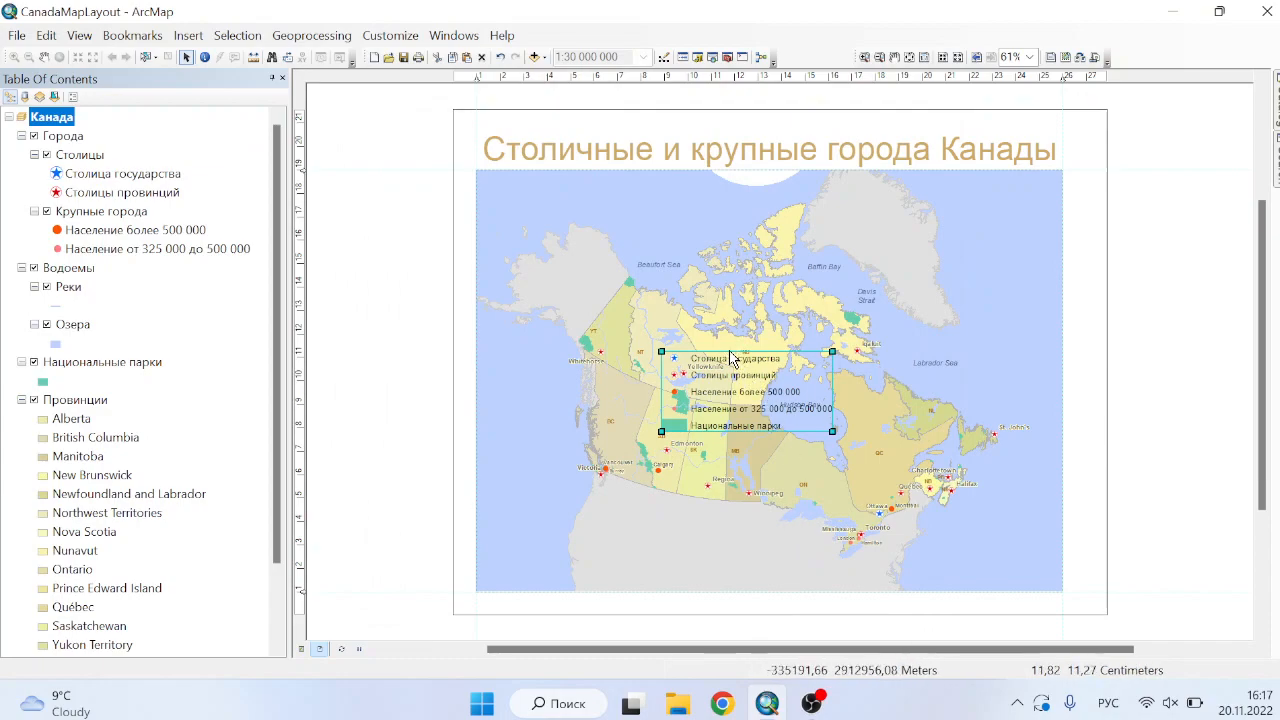
left_click_drag(728, 362, 557, 509)
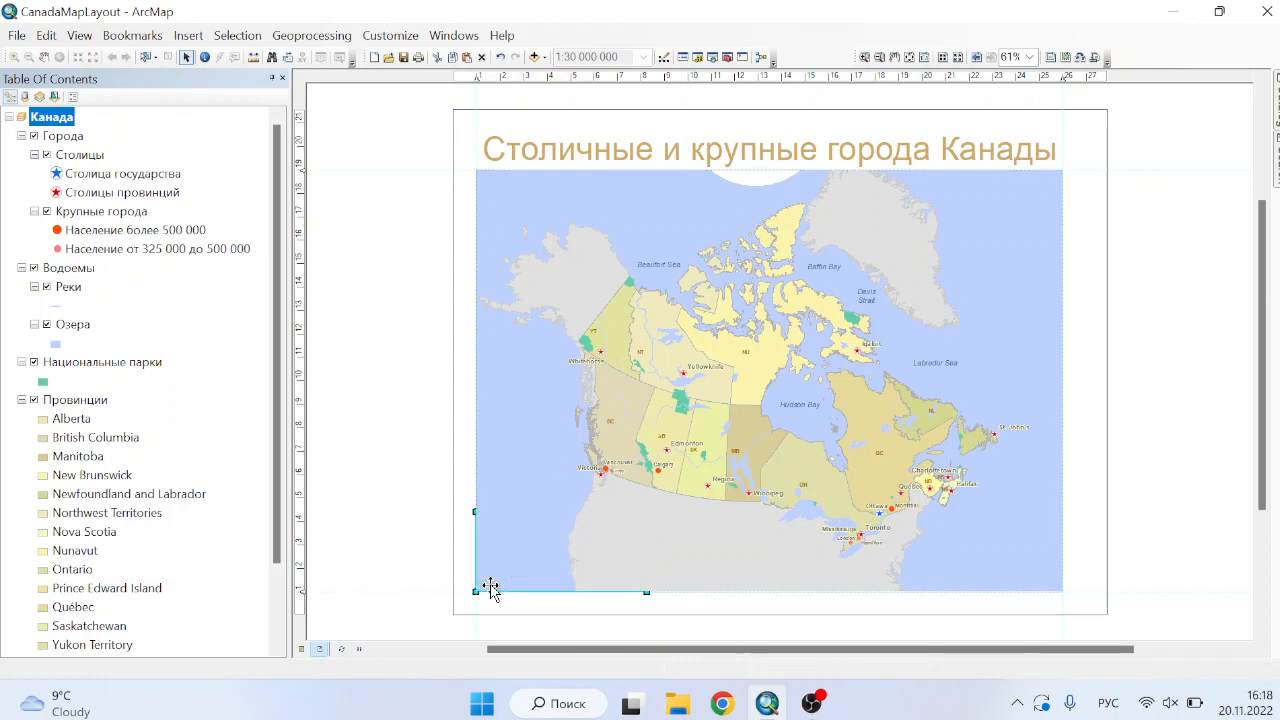
Open the item properties of Национальные парки from the legend's item list.
right_click(491, 589)
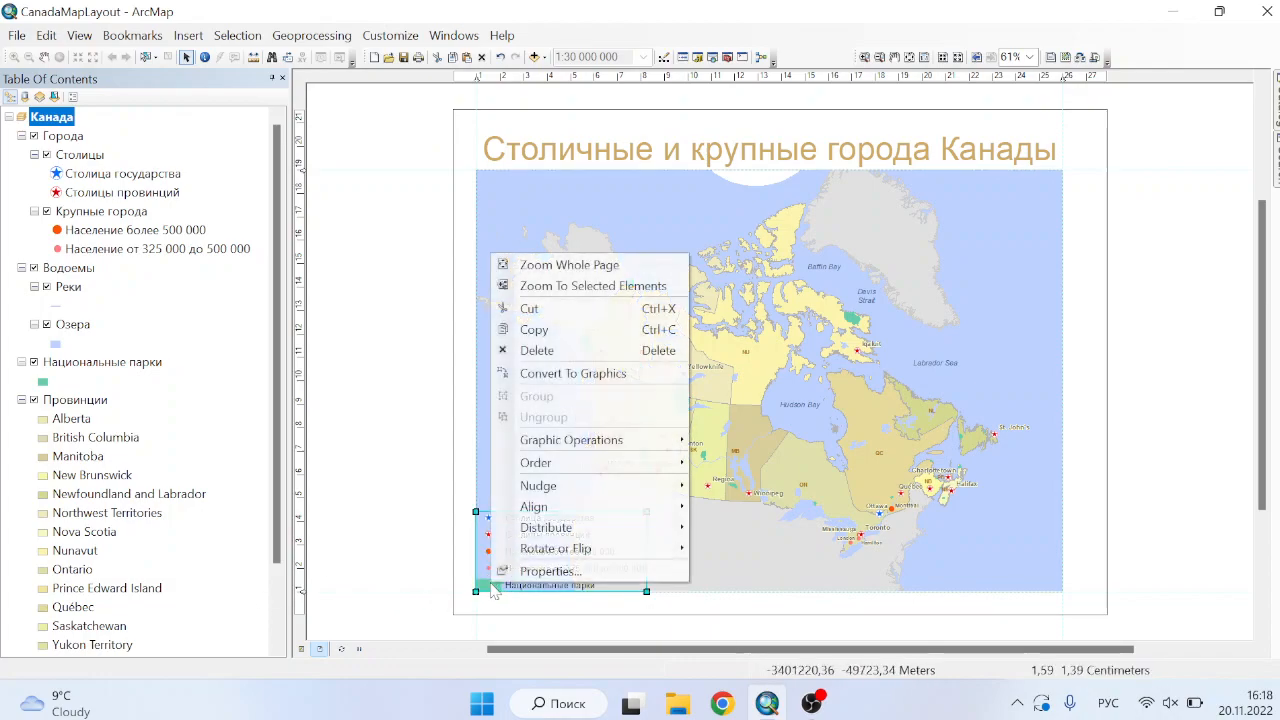
left_click(528, 570)
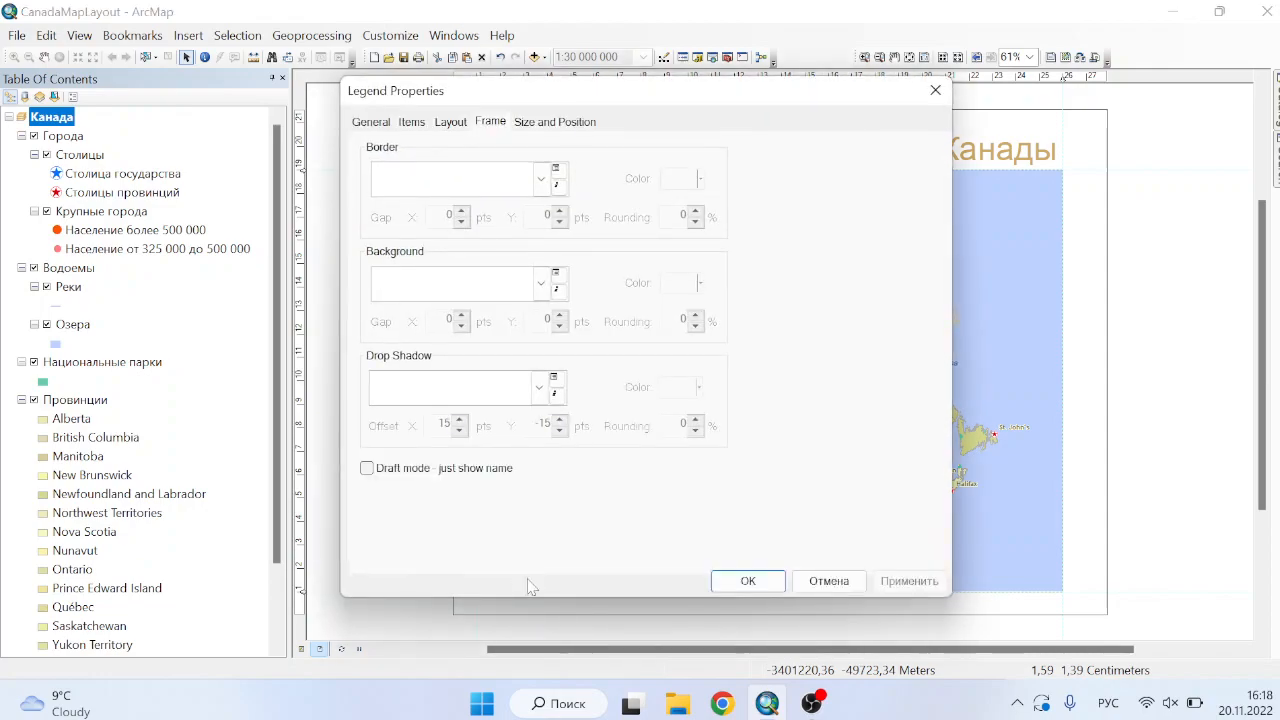
left_click(381, 123)
left_click(420, 128)
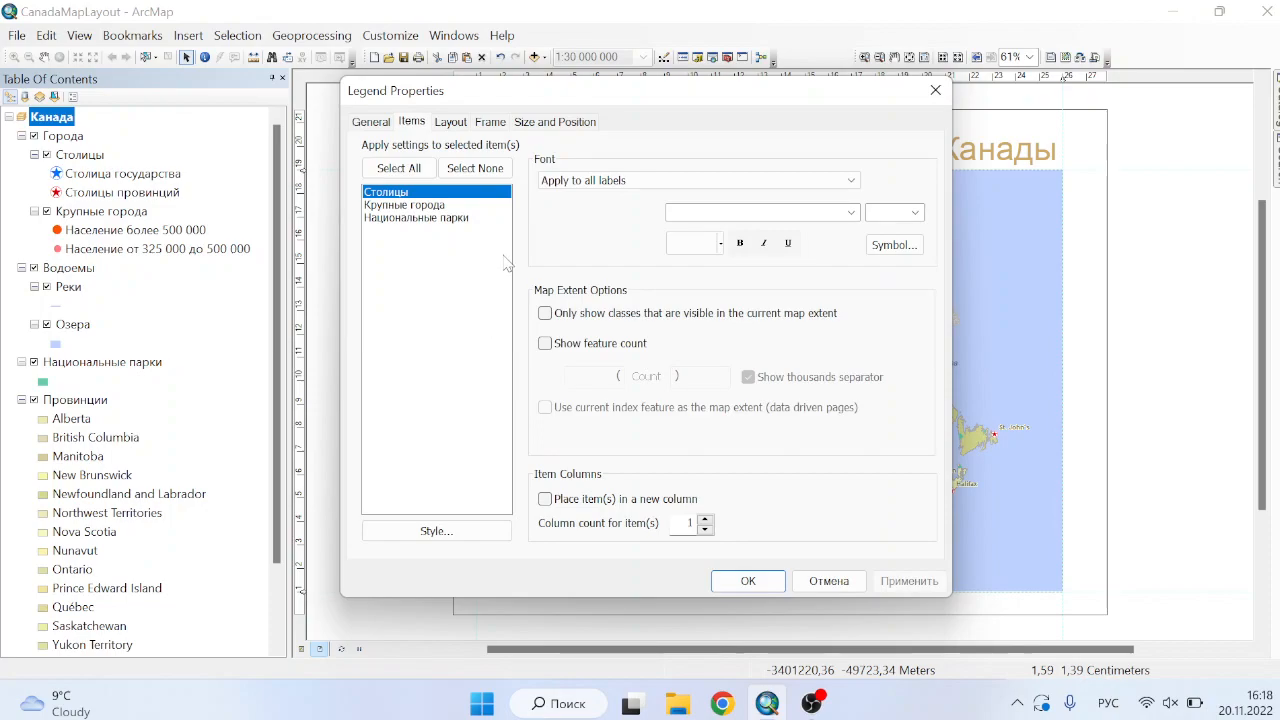
left_click(430, 218)
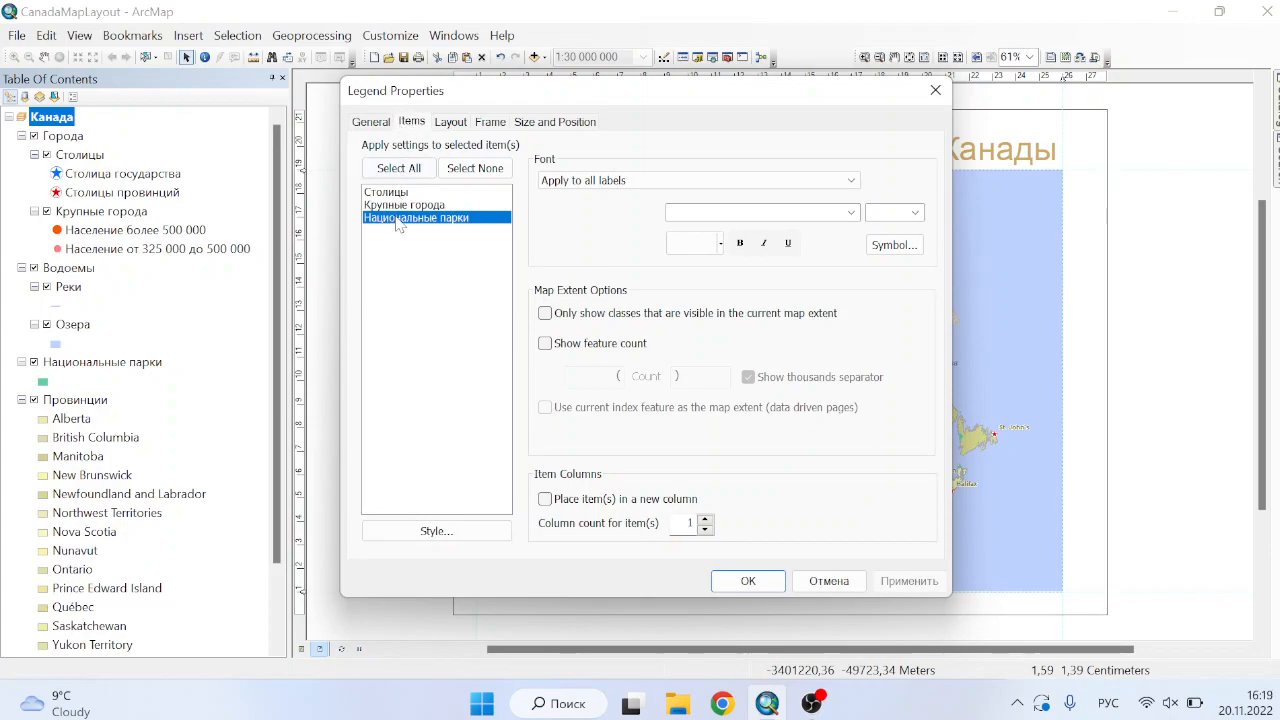
left_click(645, 181)
left_click(645, 195)
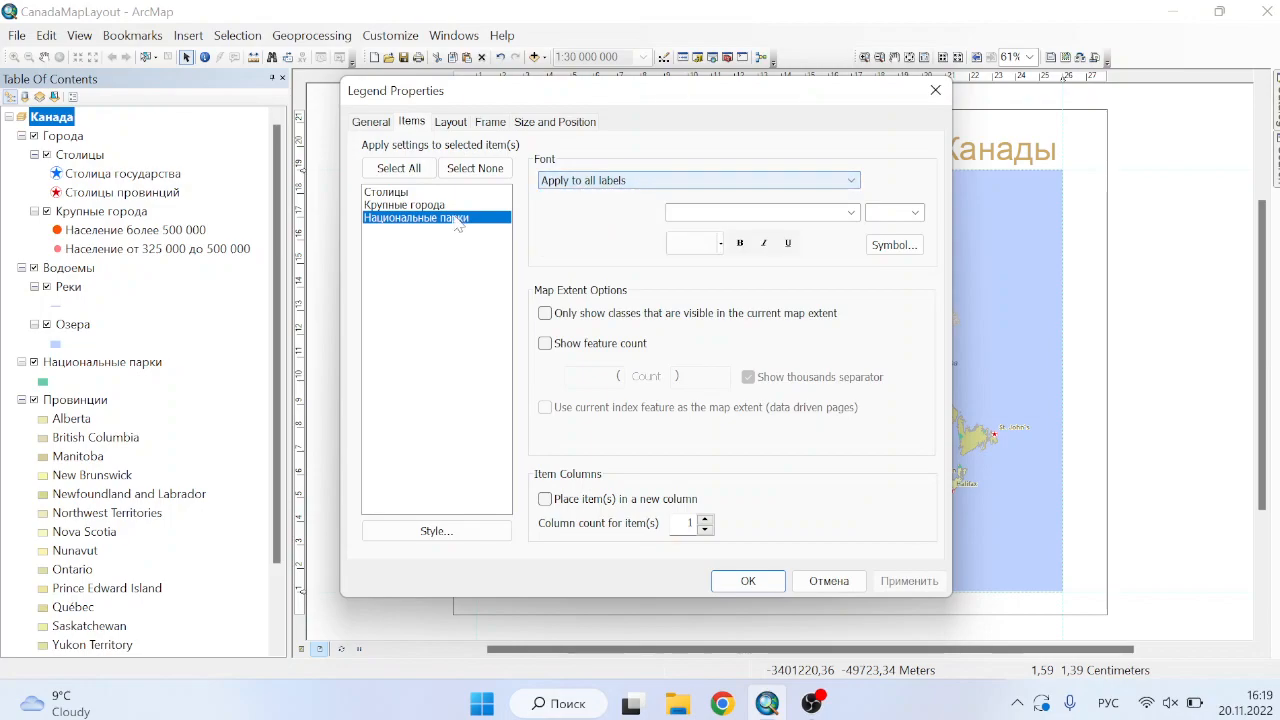
right_click(455, 220)
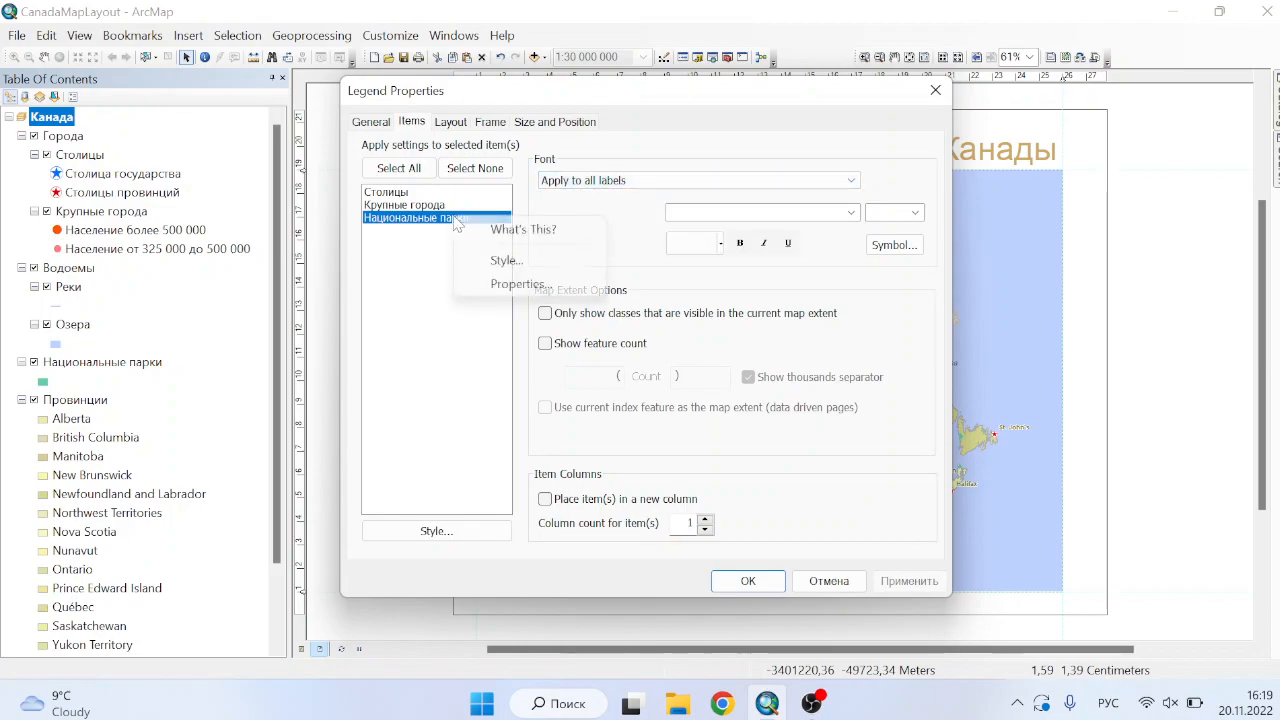
left_click(506, 284)
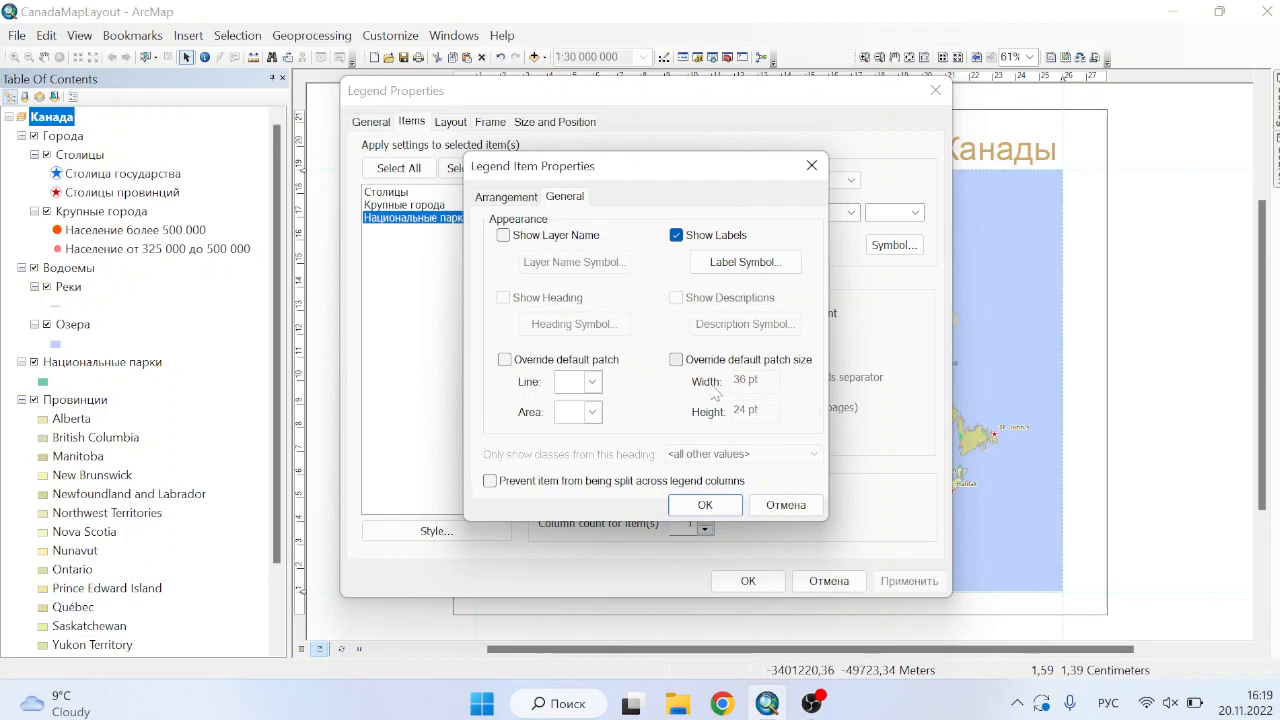
Override the default patch size of Национальные парки with a width of 16 pt and a height of 12 pt, and apply it.
left_click(683, 362)
left_click_drag(734, 380, 747, 380)
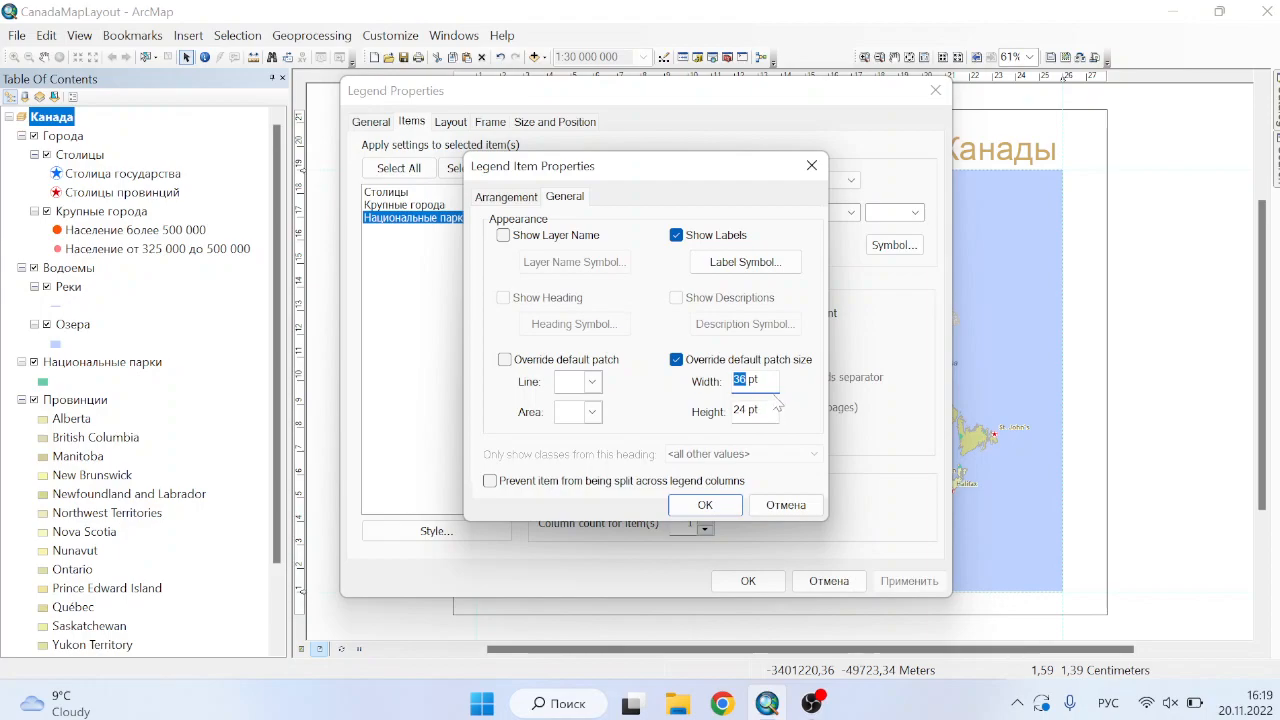
type("16")
key("Tab")
type("12")
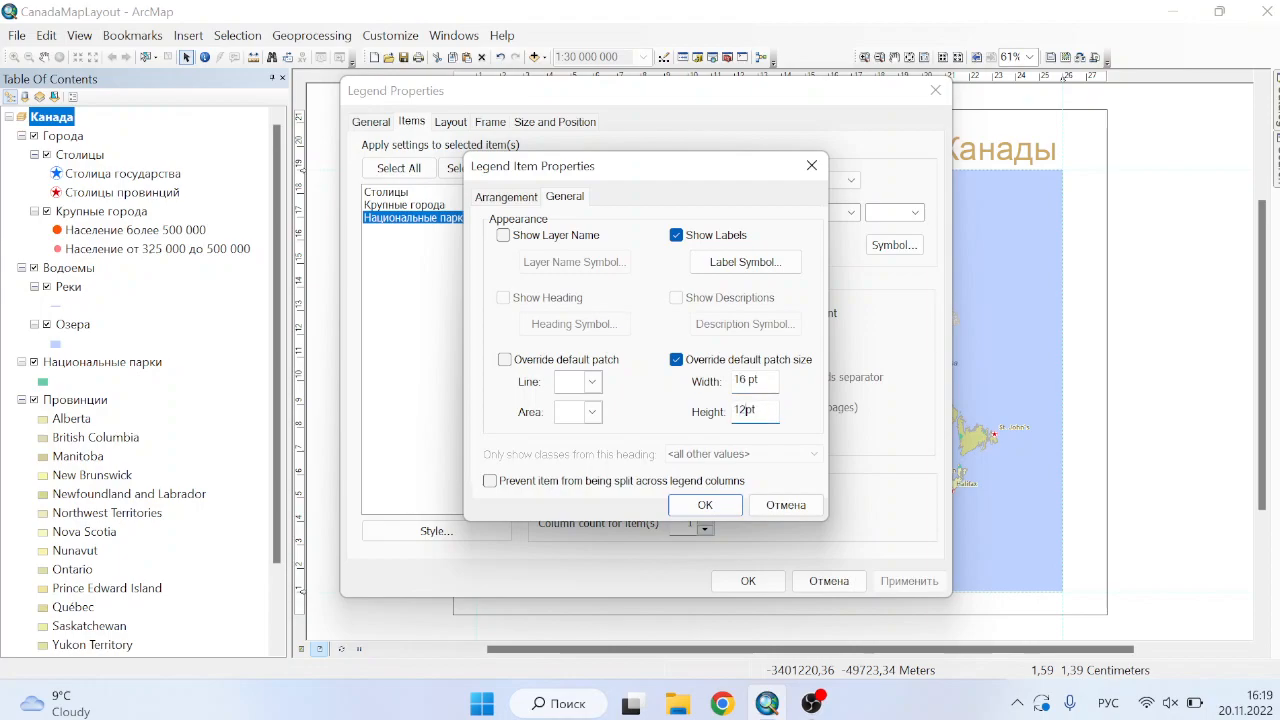
left_click(710, 505)
left_click(906, 582)
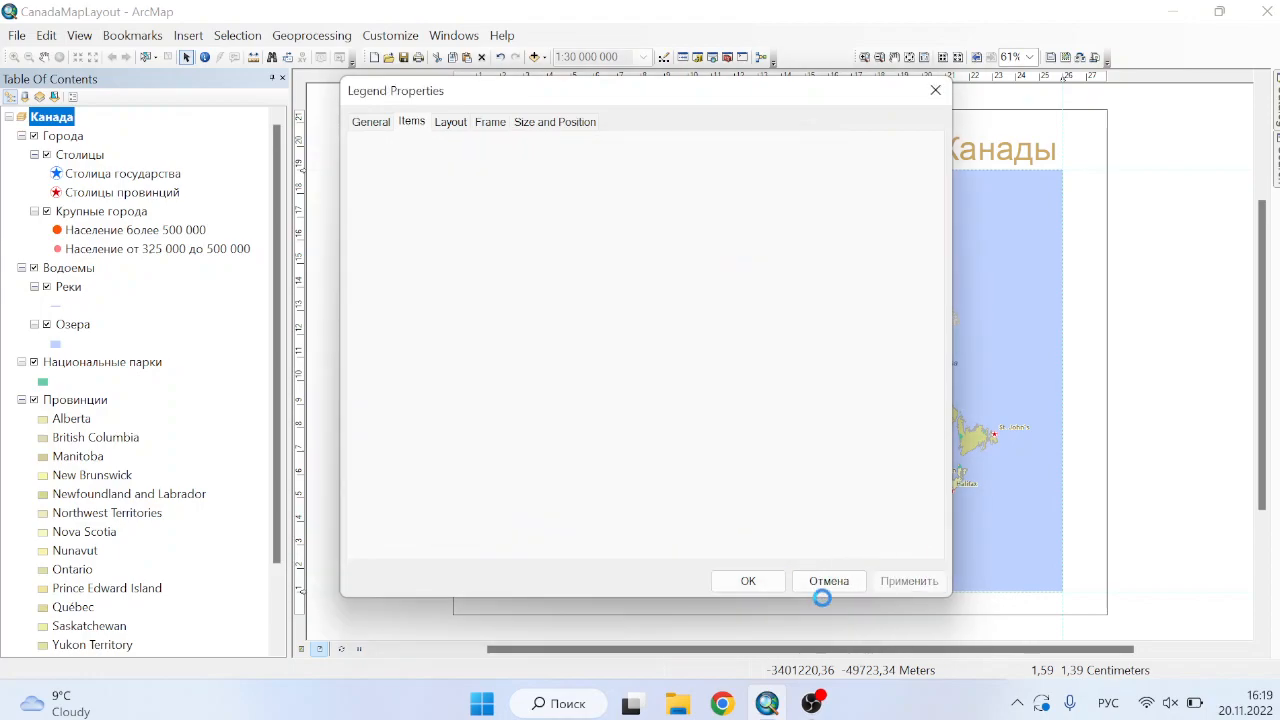
left_click(748, 581)
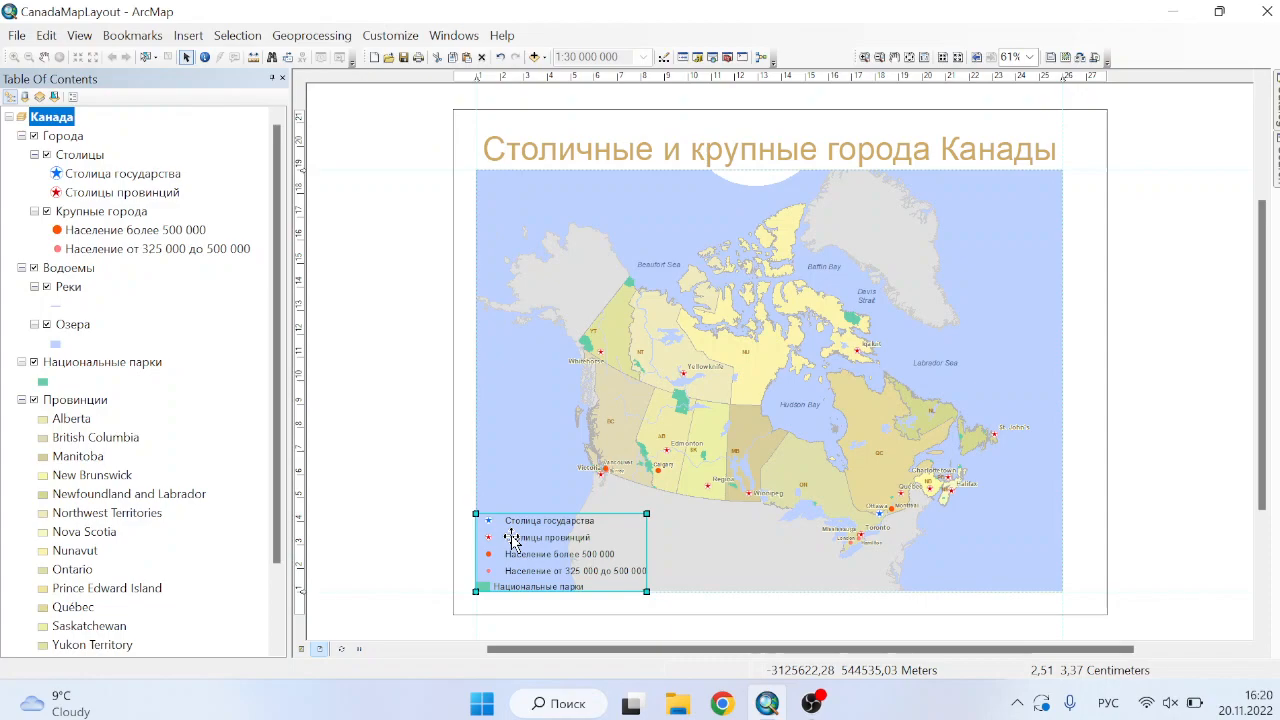
Give the legend frame a 1.0 Point border in the legend's properties.
right_click(552, 545)
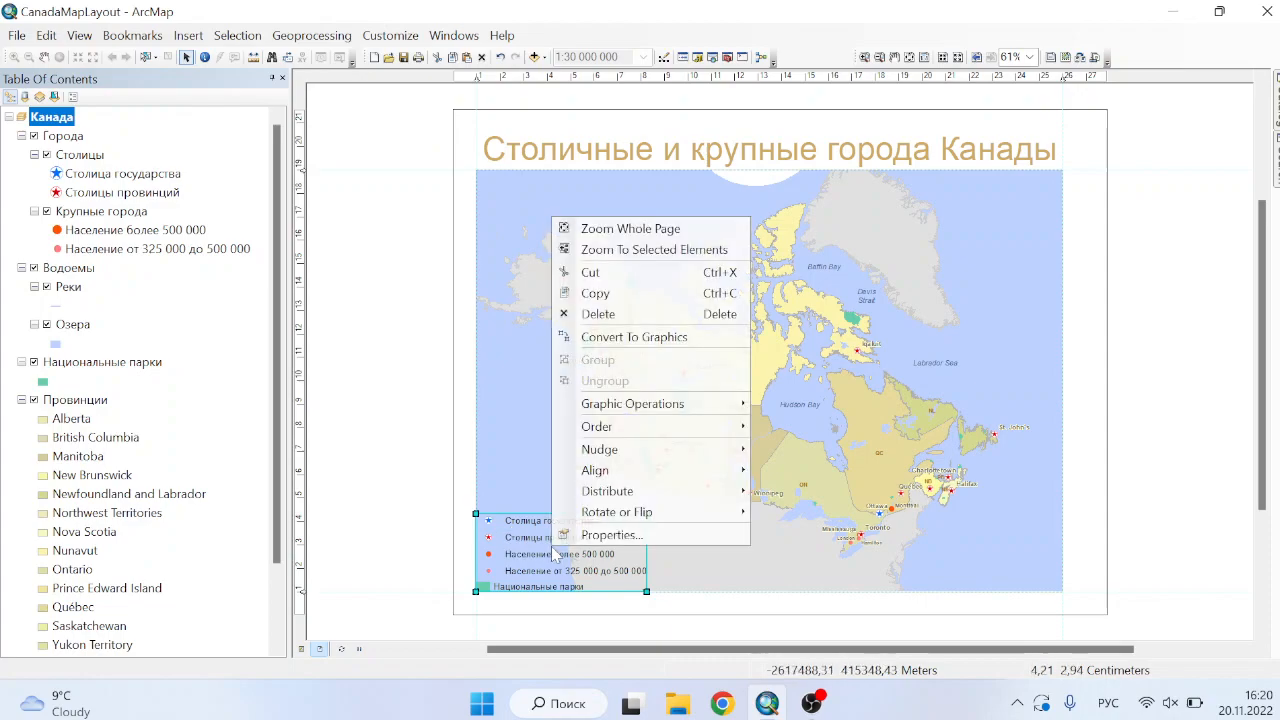
left_click(610, 535)
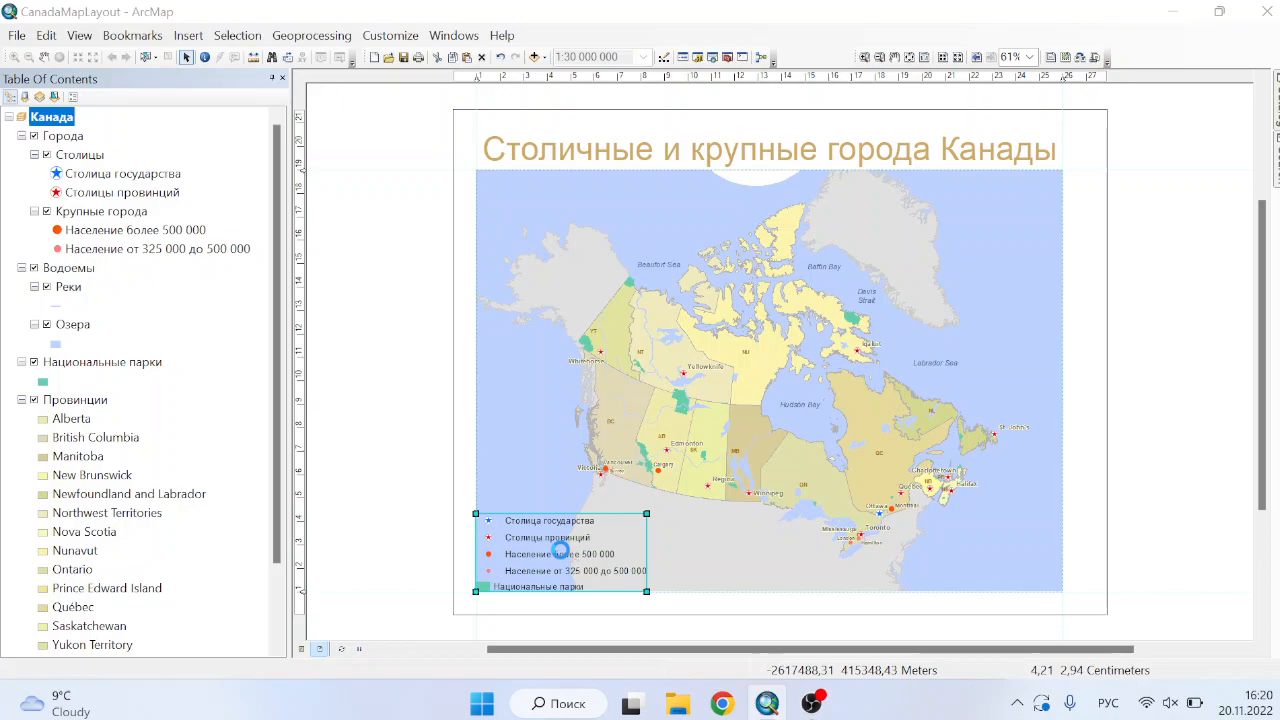
double_click(560, 550)
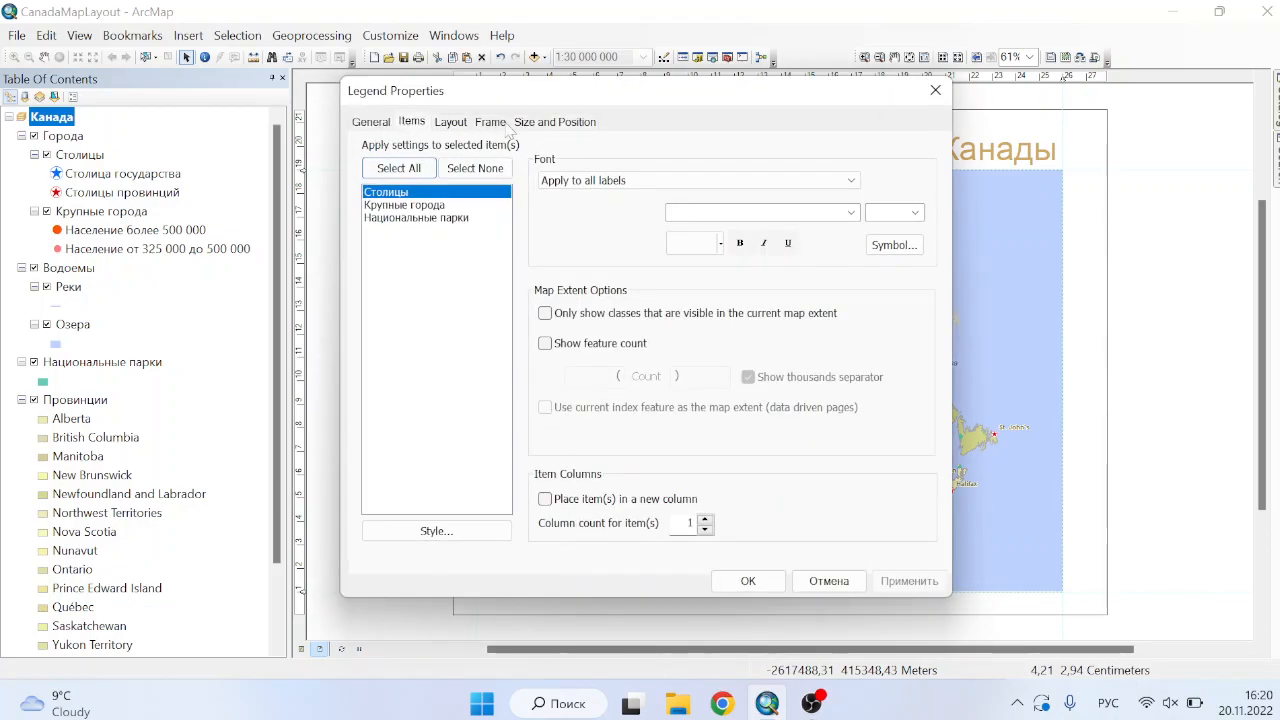
left_click(549, 123)
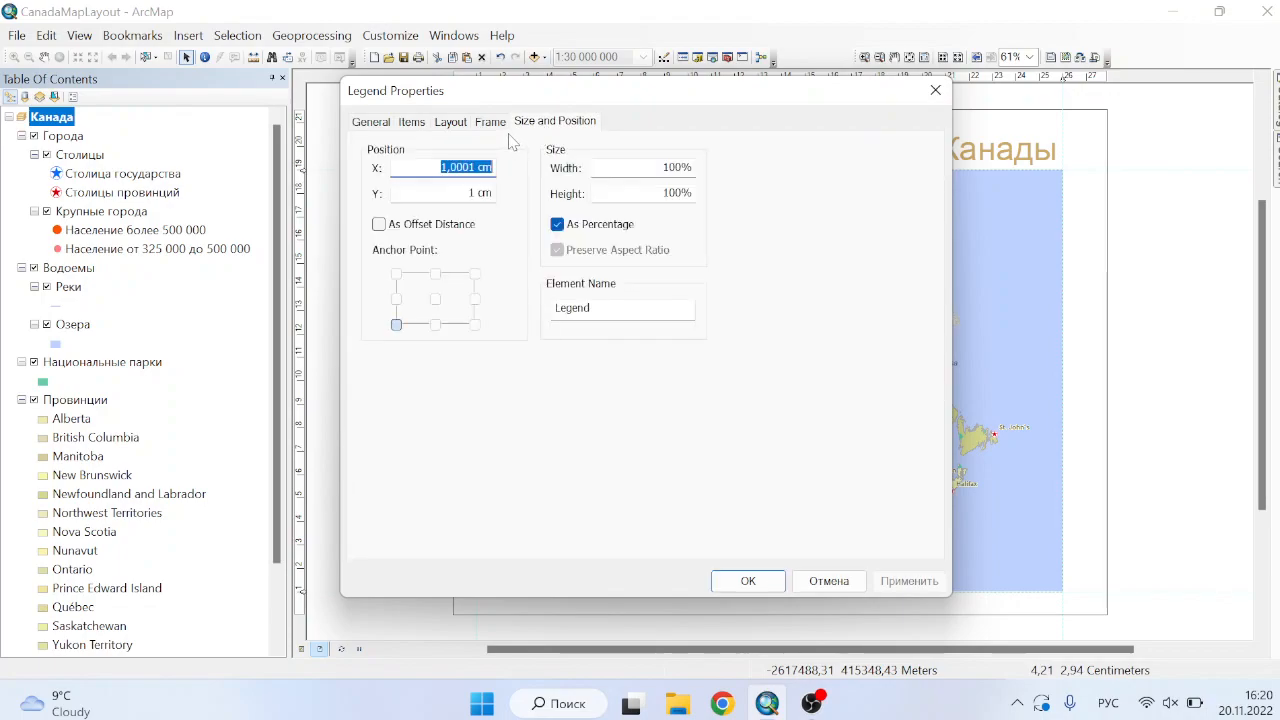
left_click(492, 123)
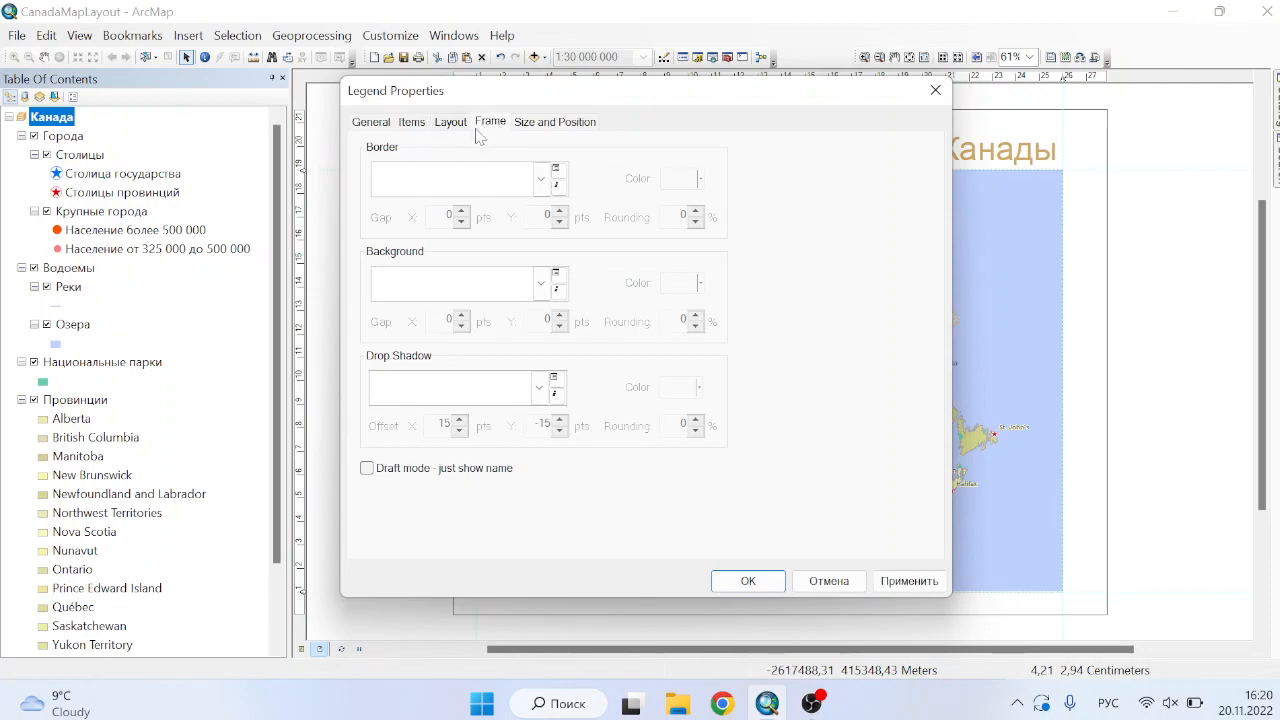
left_click(540, 180)
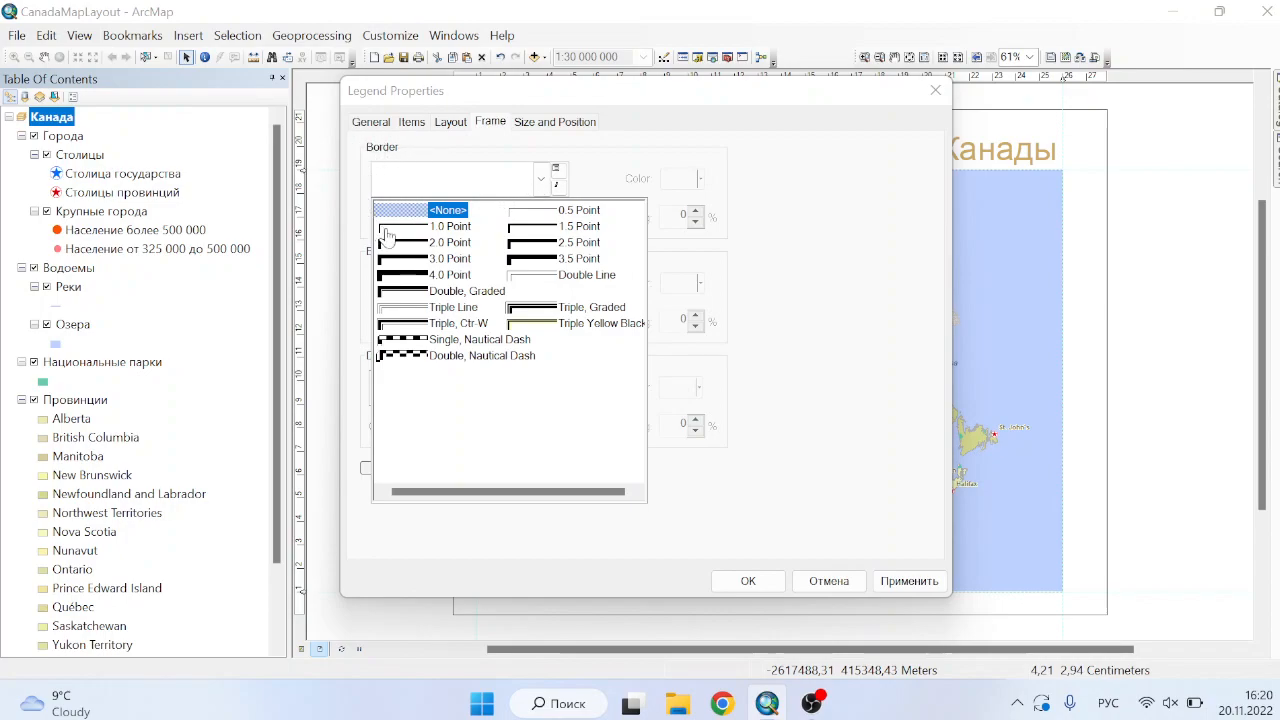
left_click(417, 233)
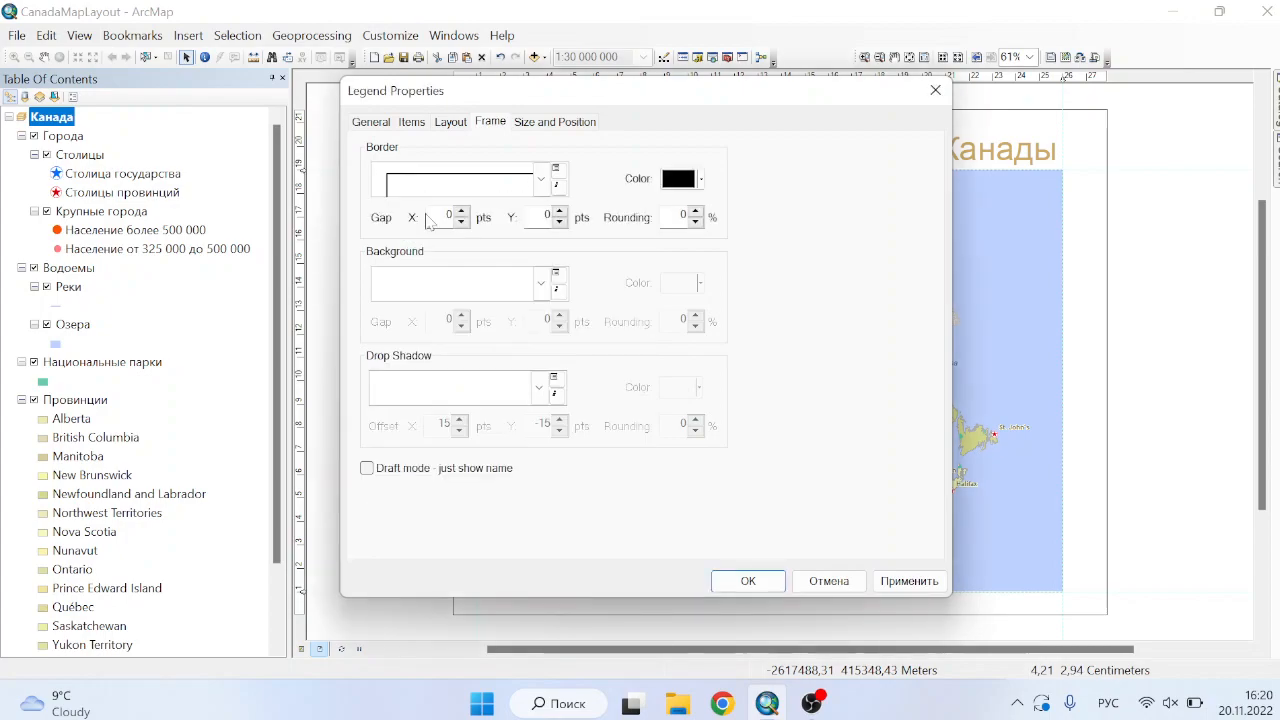
left_click(540, 183)
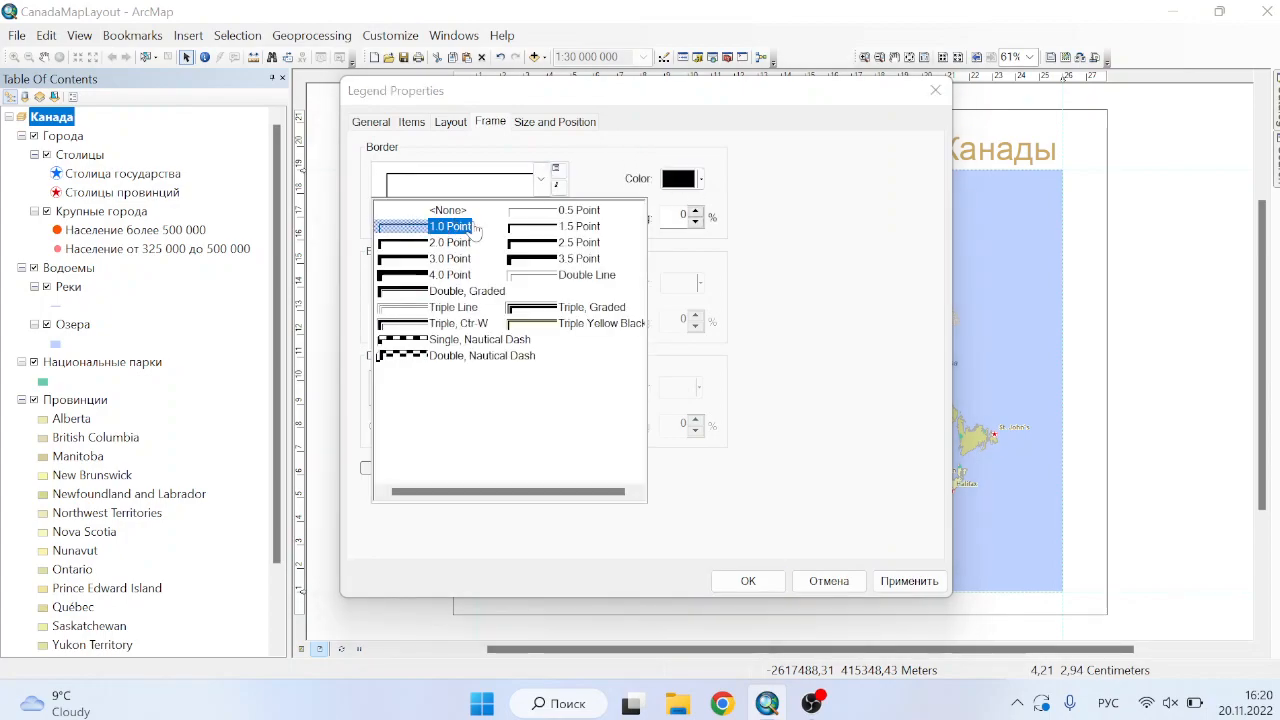
left_click(542, 184)
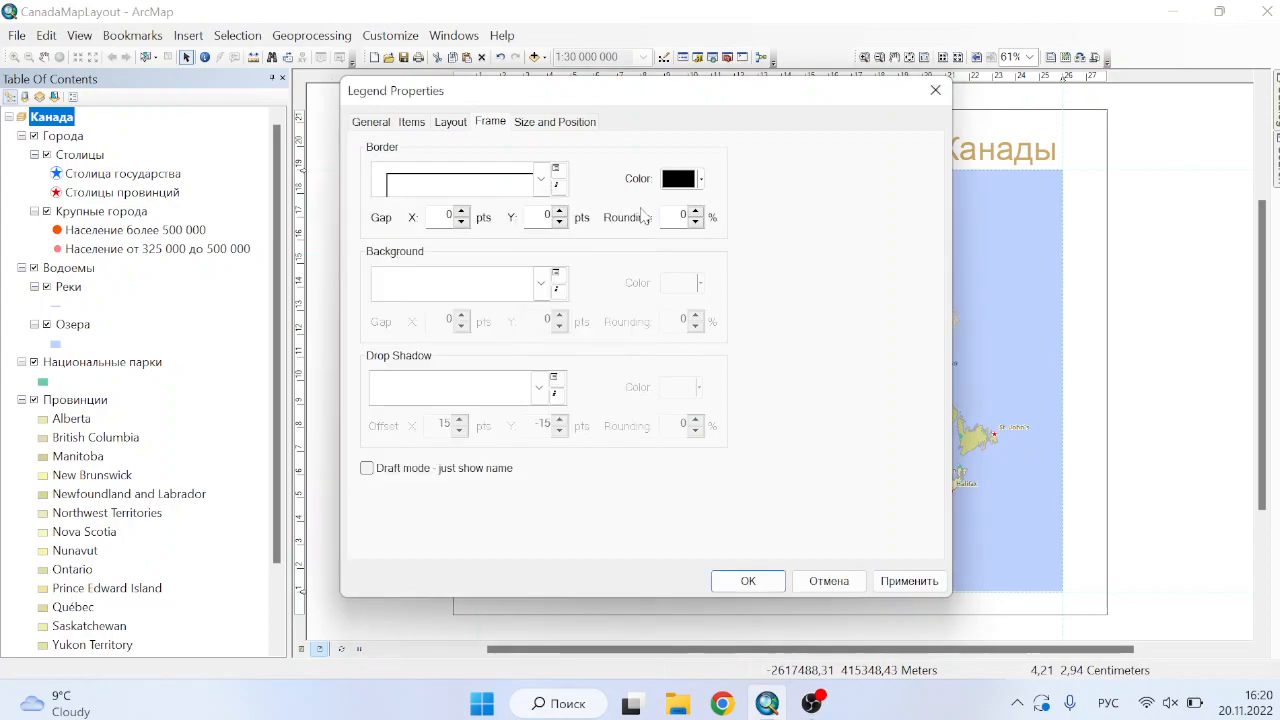
Color the legend border dark blue, review the other legend settings and apply the changes.
left_click(702, 181)
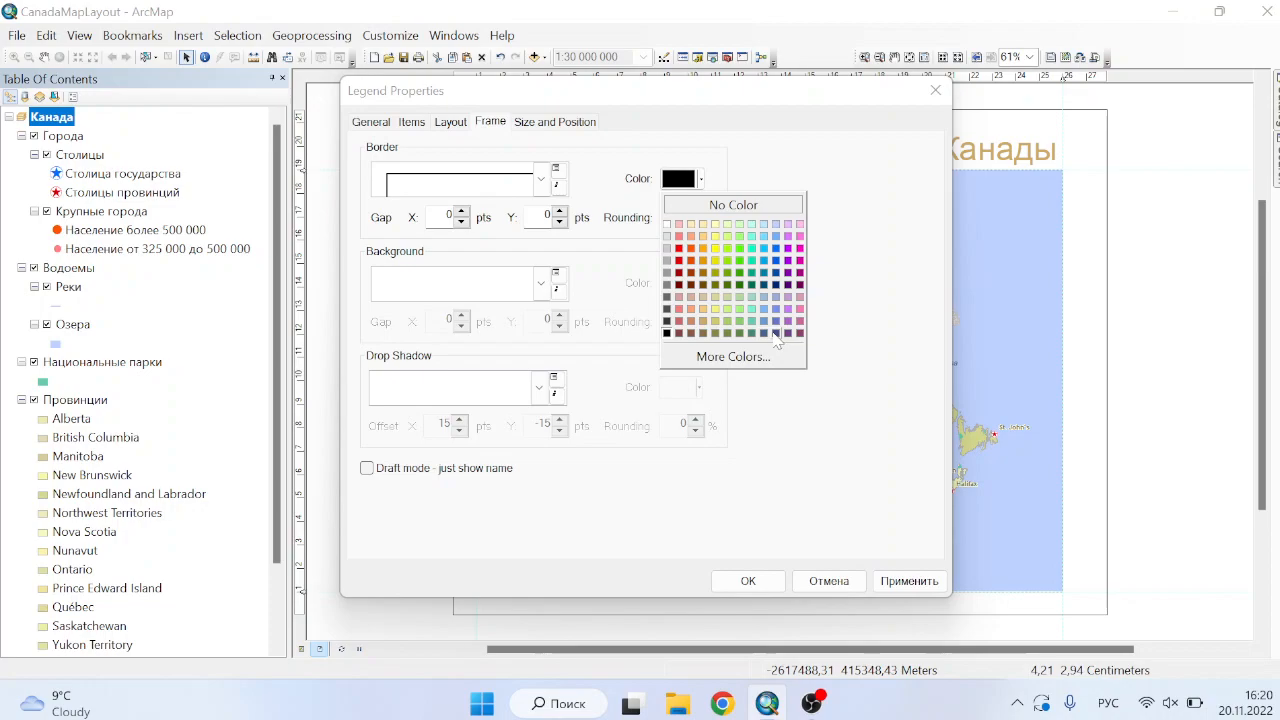
left_click(775, 333)
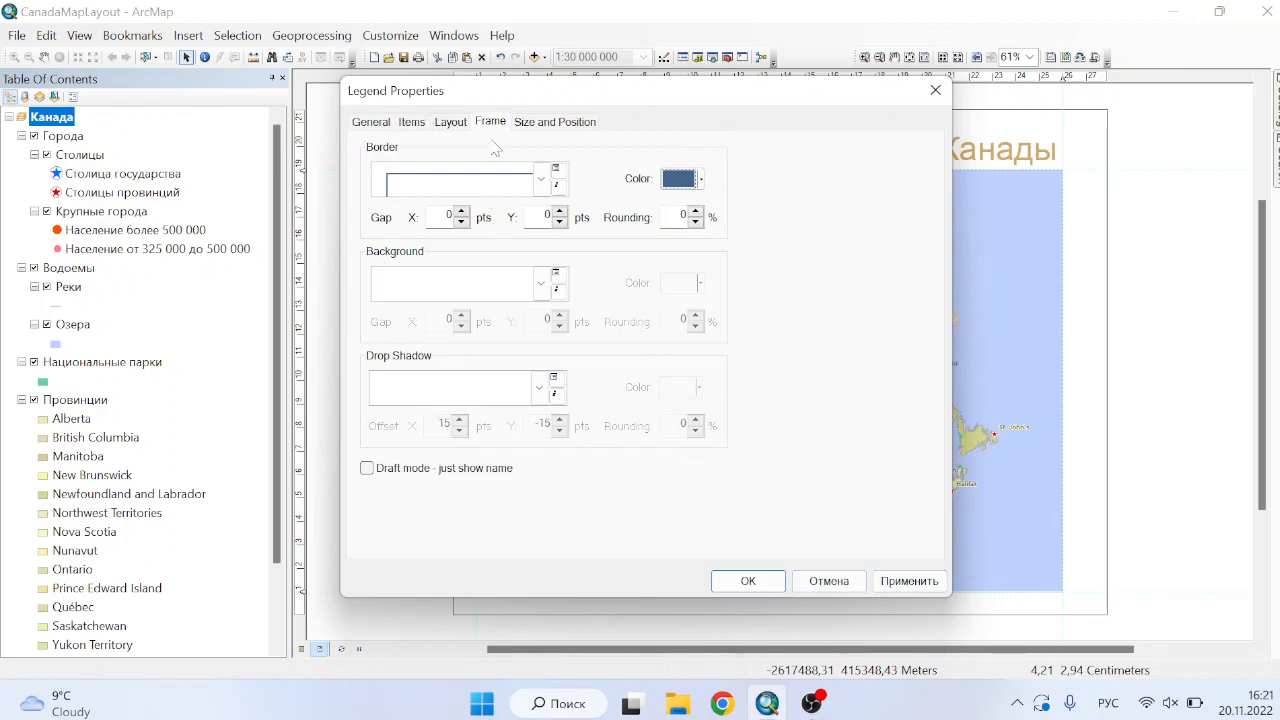
left_click(452, 124)
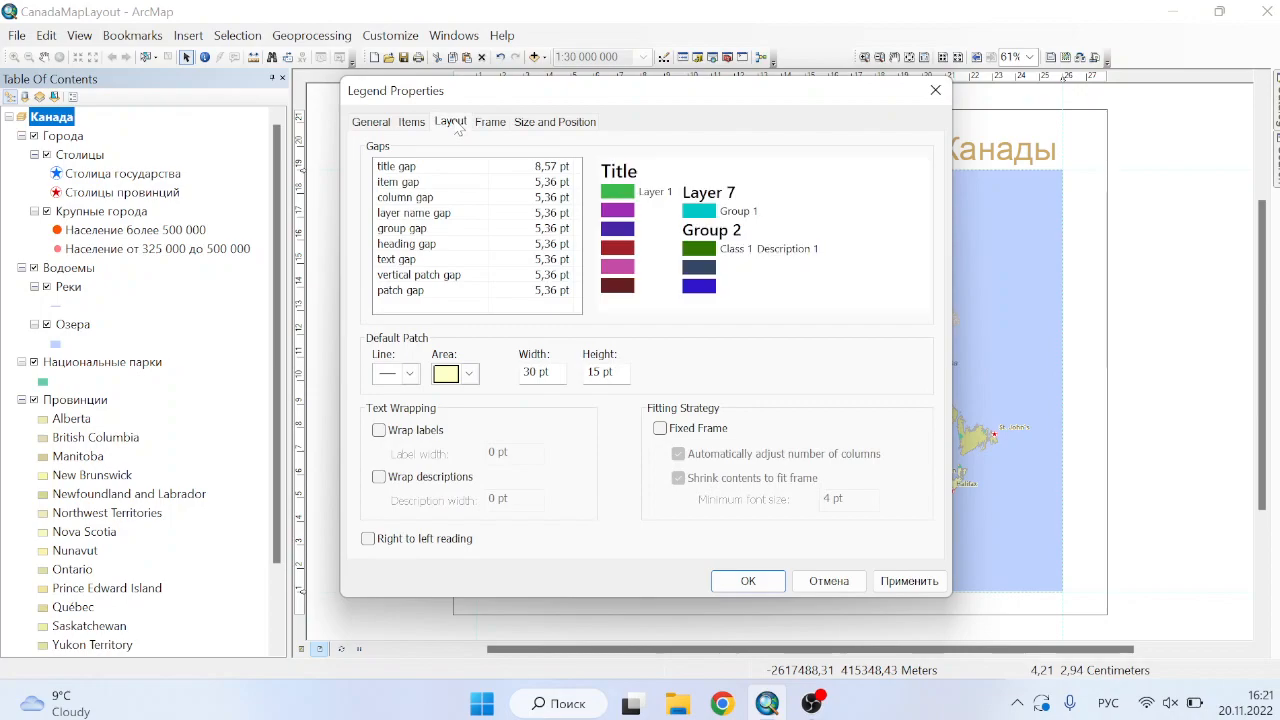
left_click(412, 122)
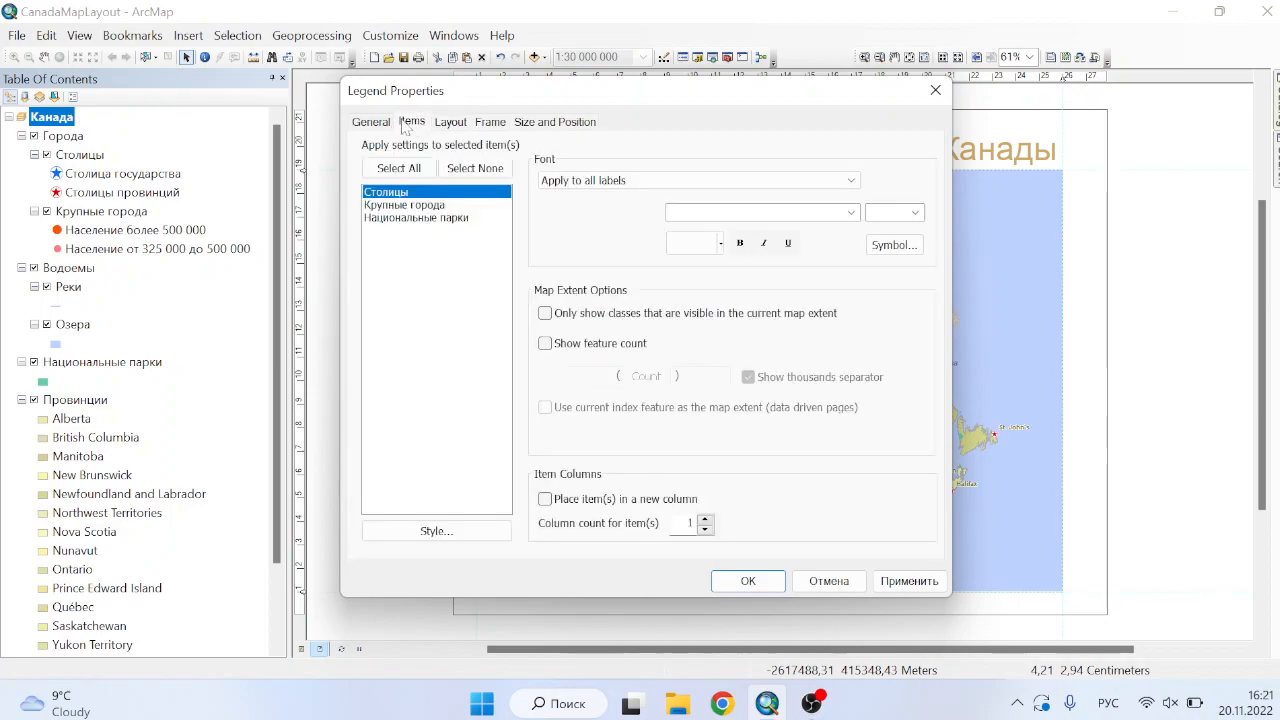
left_click(370, 122)
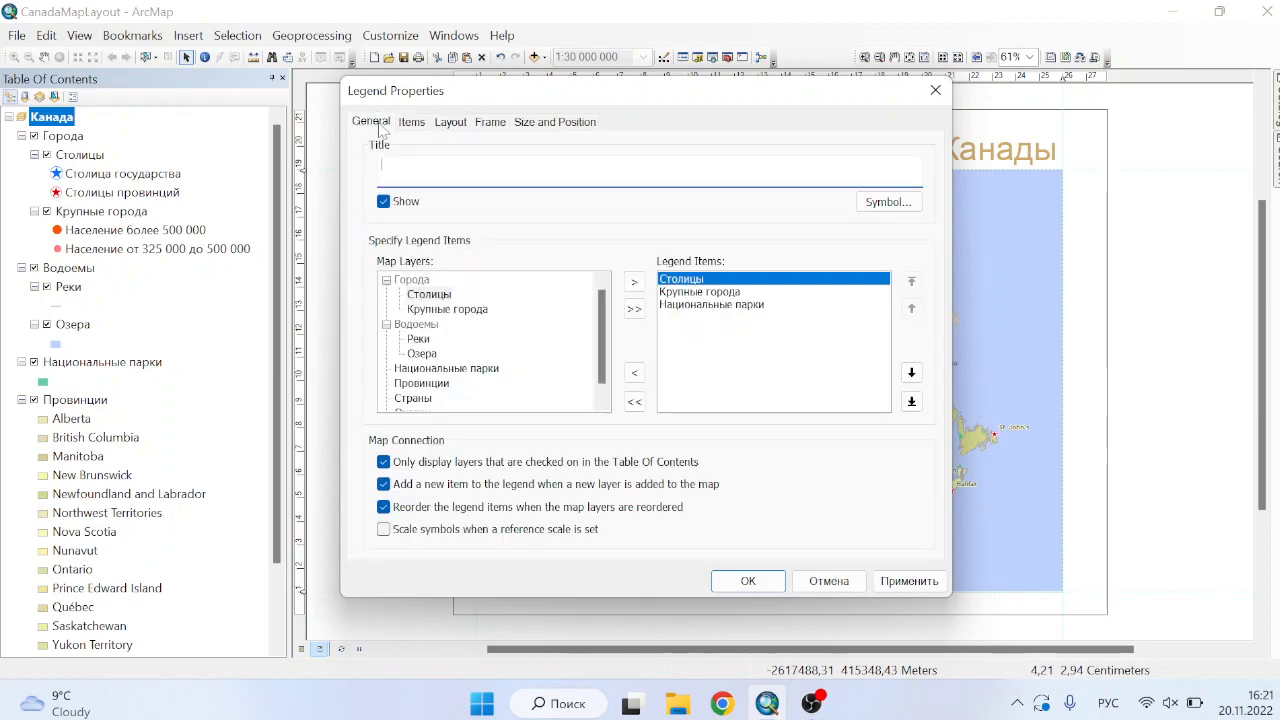
left_click(570, 124)
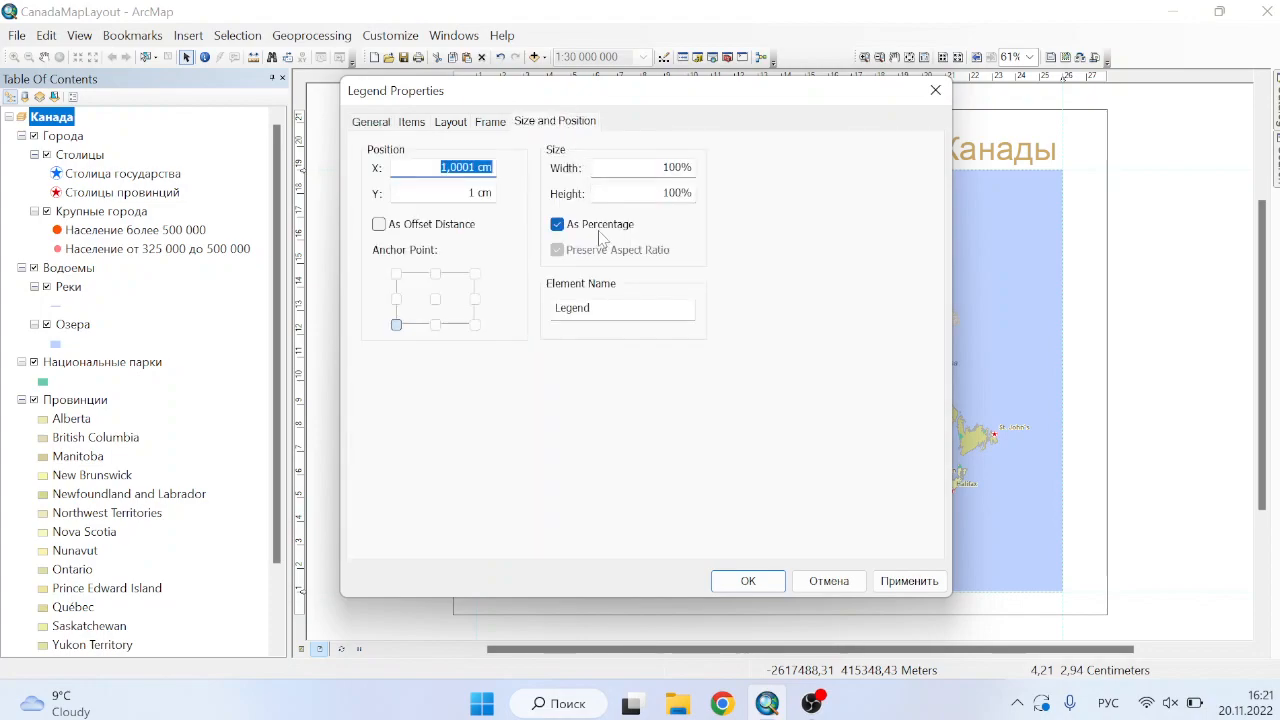
left_click(900, 582)
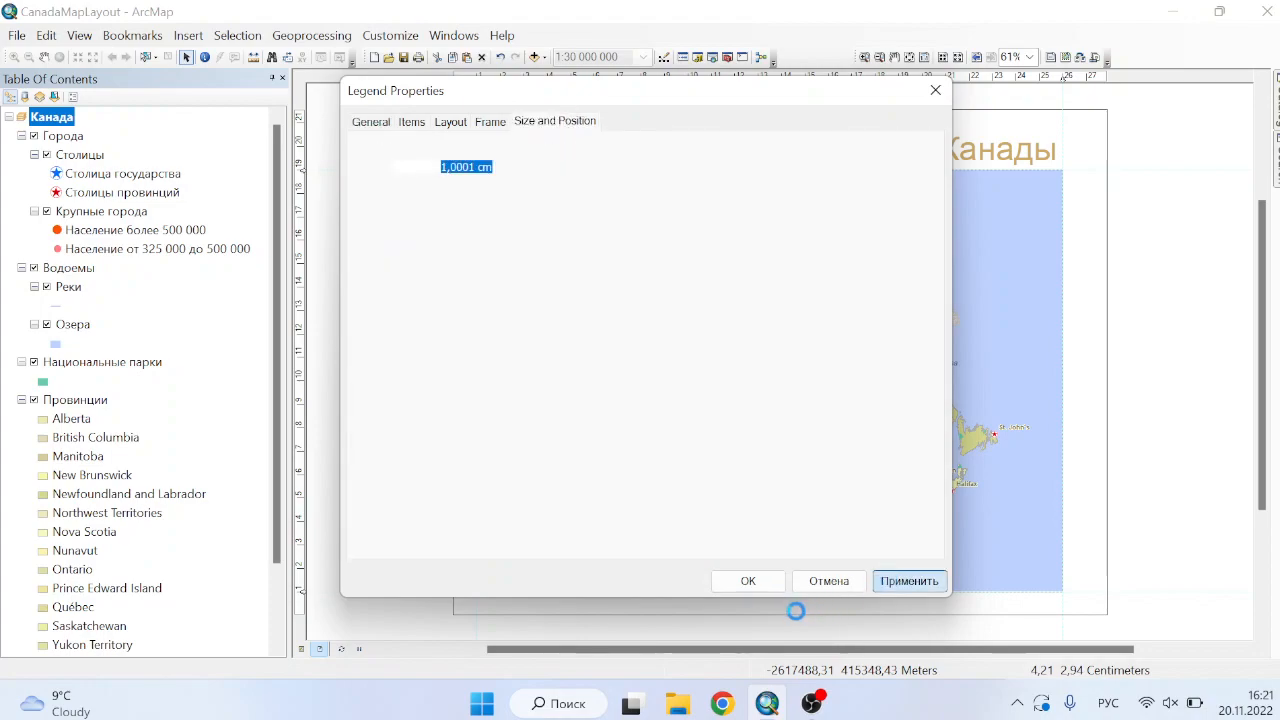
left_click(766, 583)
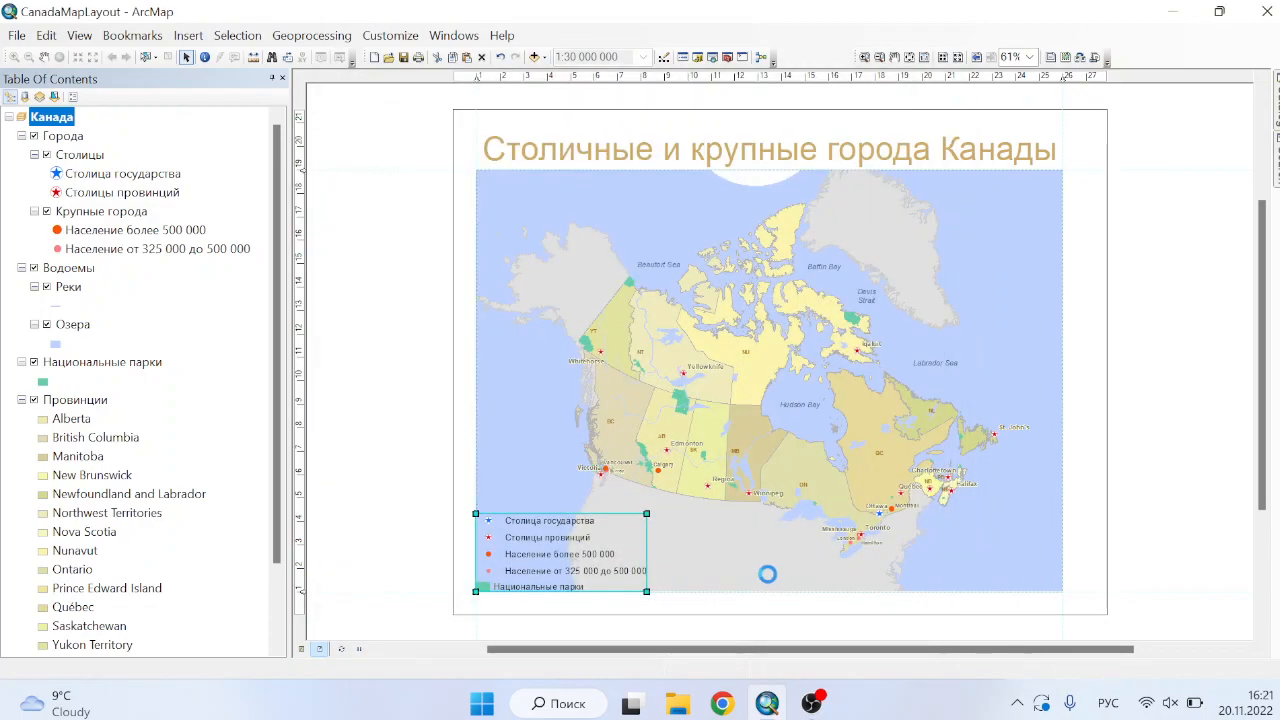
Shift the legend slightly up and right, away from the map frame's corner, and deselect it.
left_click(358, 396)
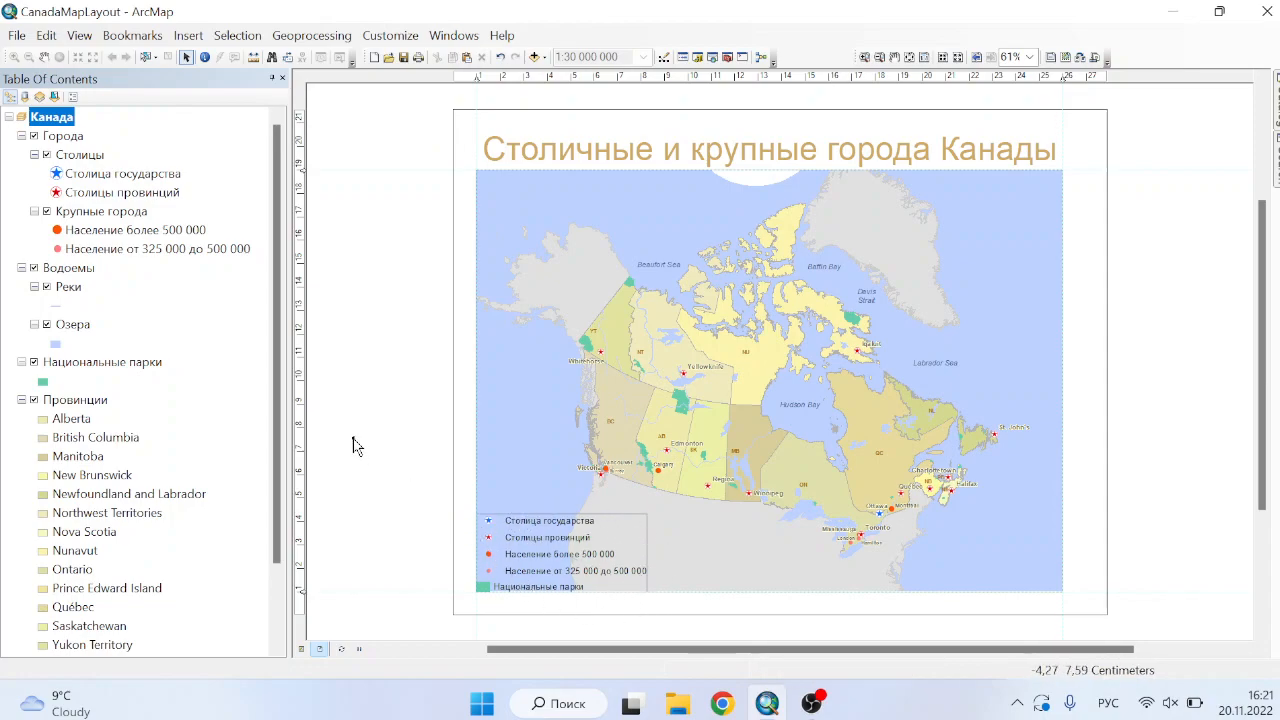
left_click(547, 527)
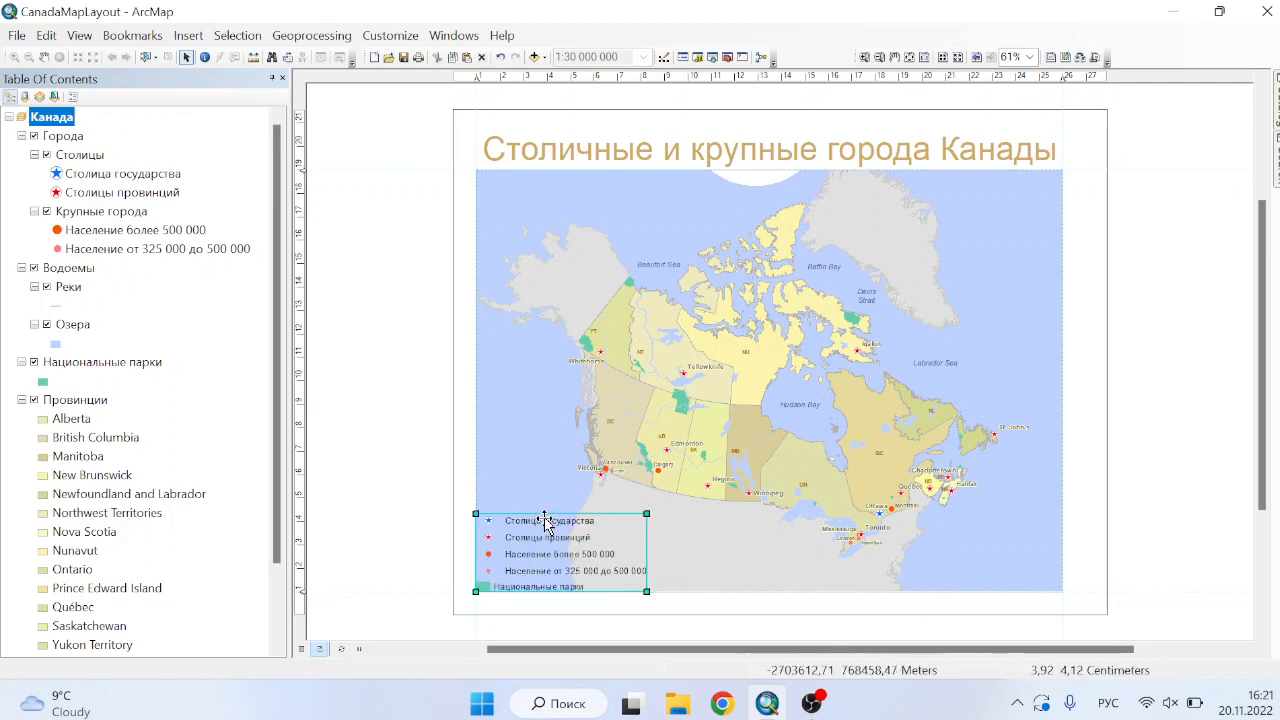
left_click(443, 503)
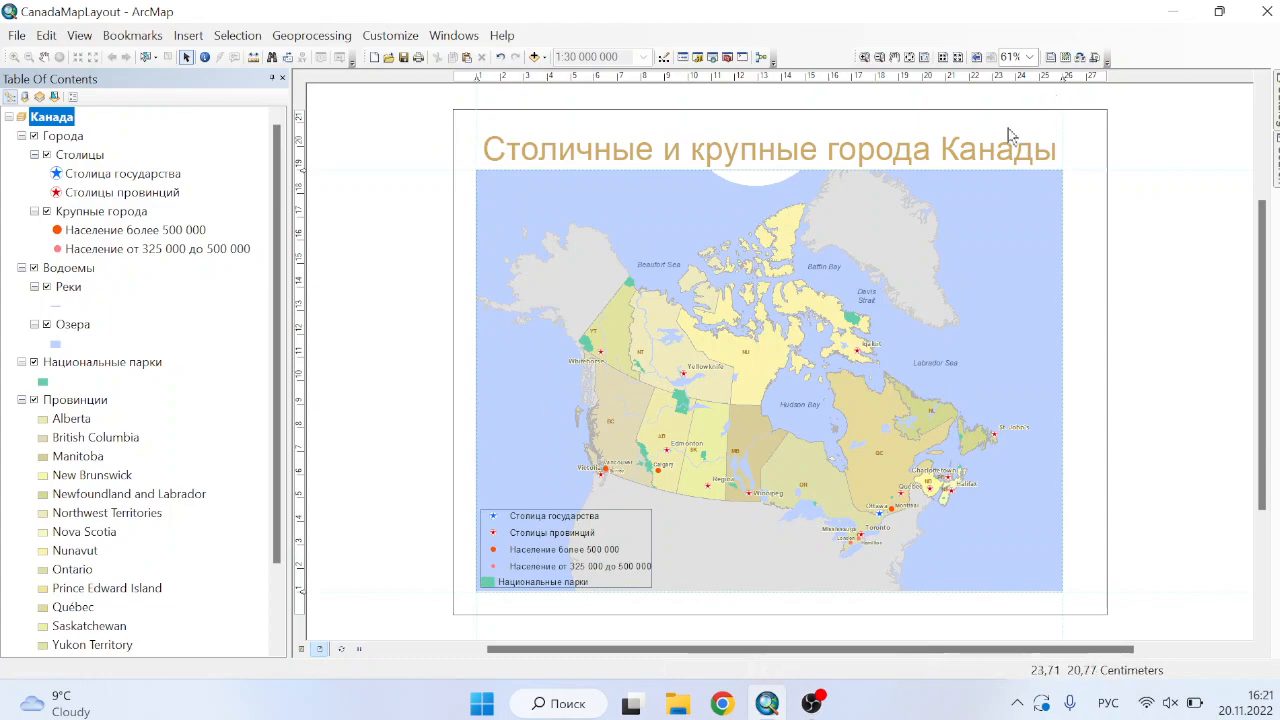
Look through the available north arrow styles, then close the selector without inserting one.
left_click(188, 36)
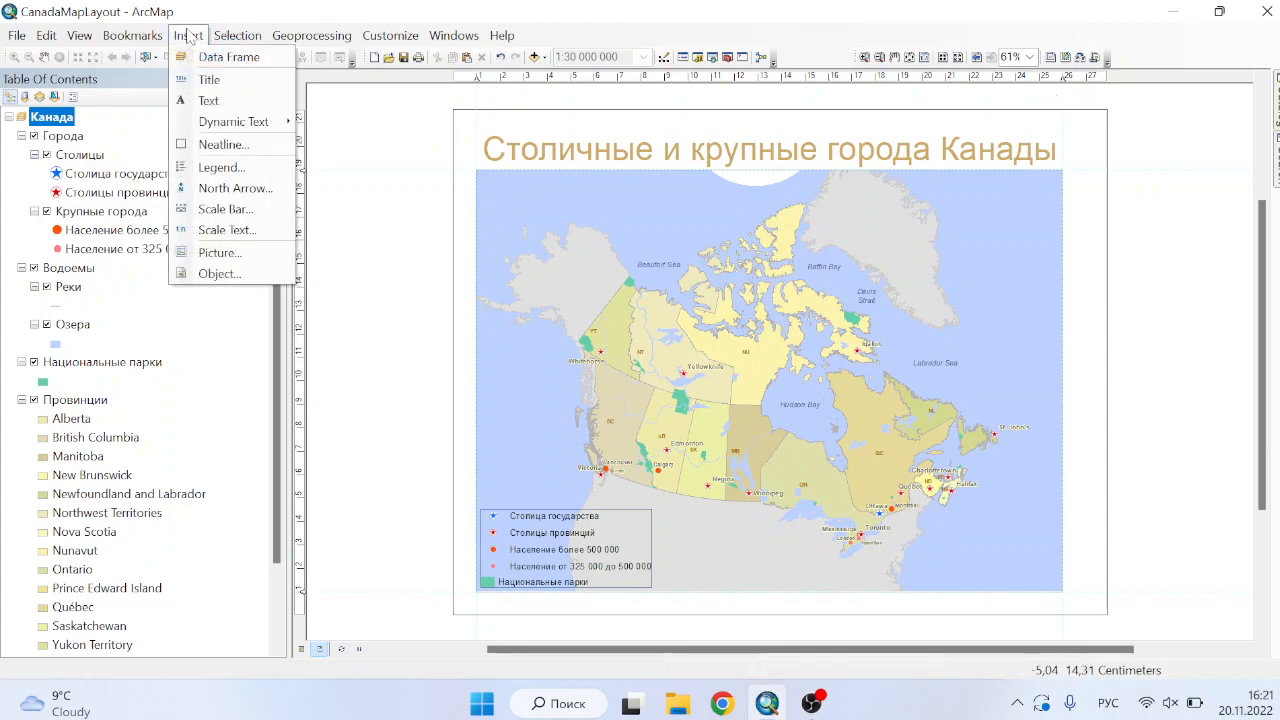
left_click(230, 189)
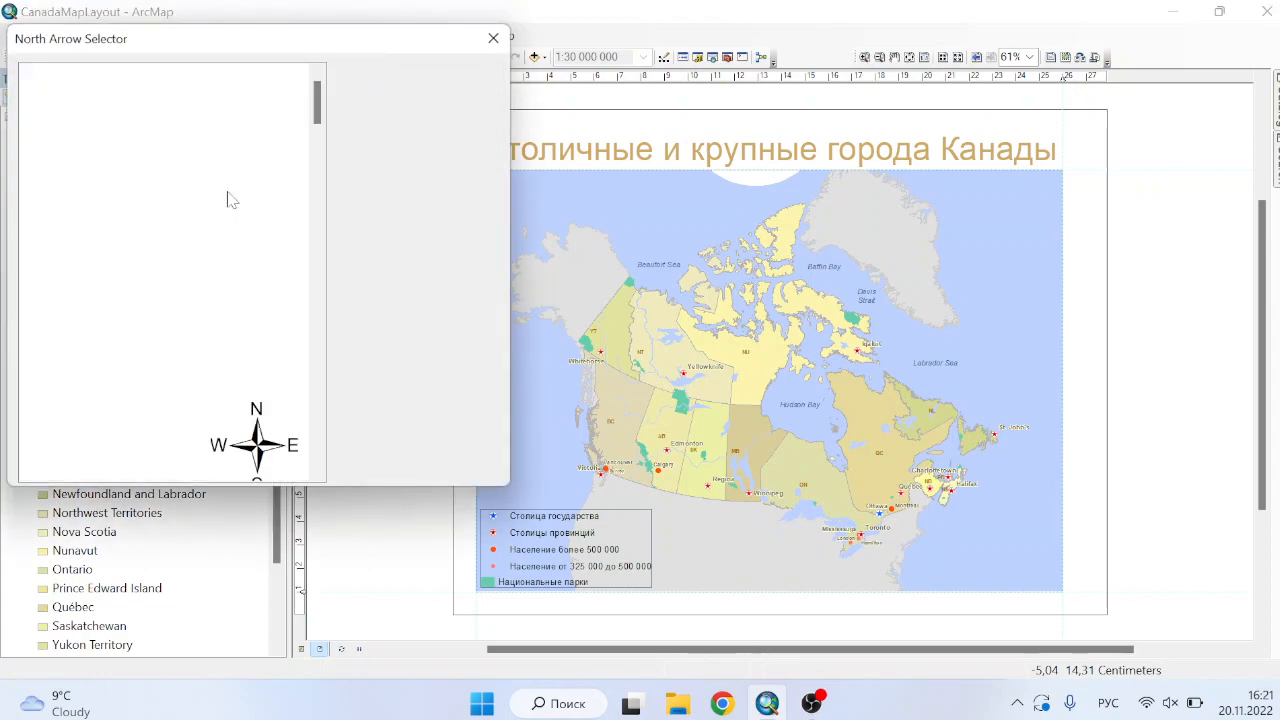
scroll(335, 122, "down", 6)
scroll(334, 118, "up", 5)
scroll(333, 115, "up", 1)
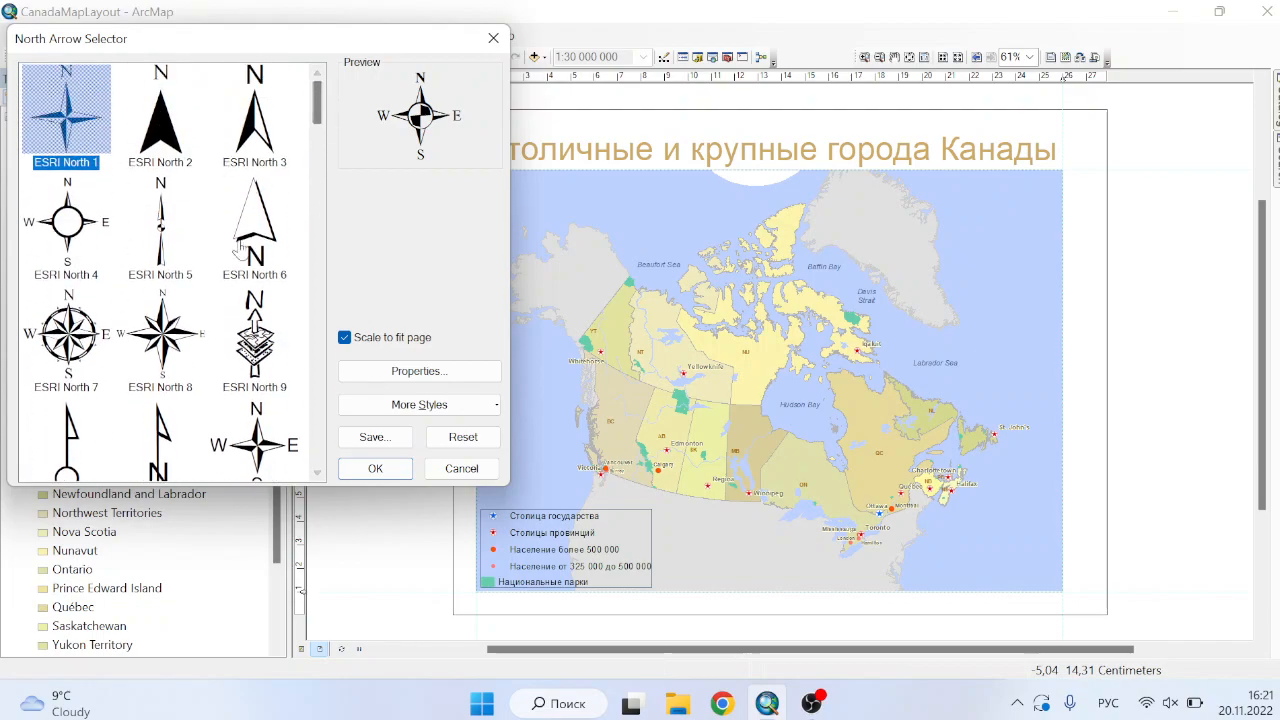
scroll(160, 320, "down", 10)
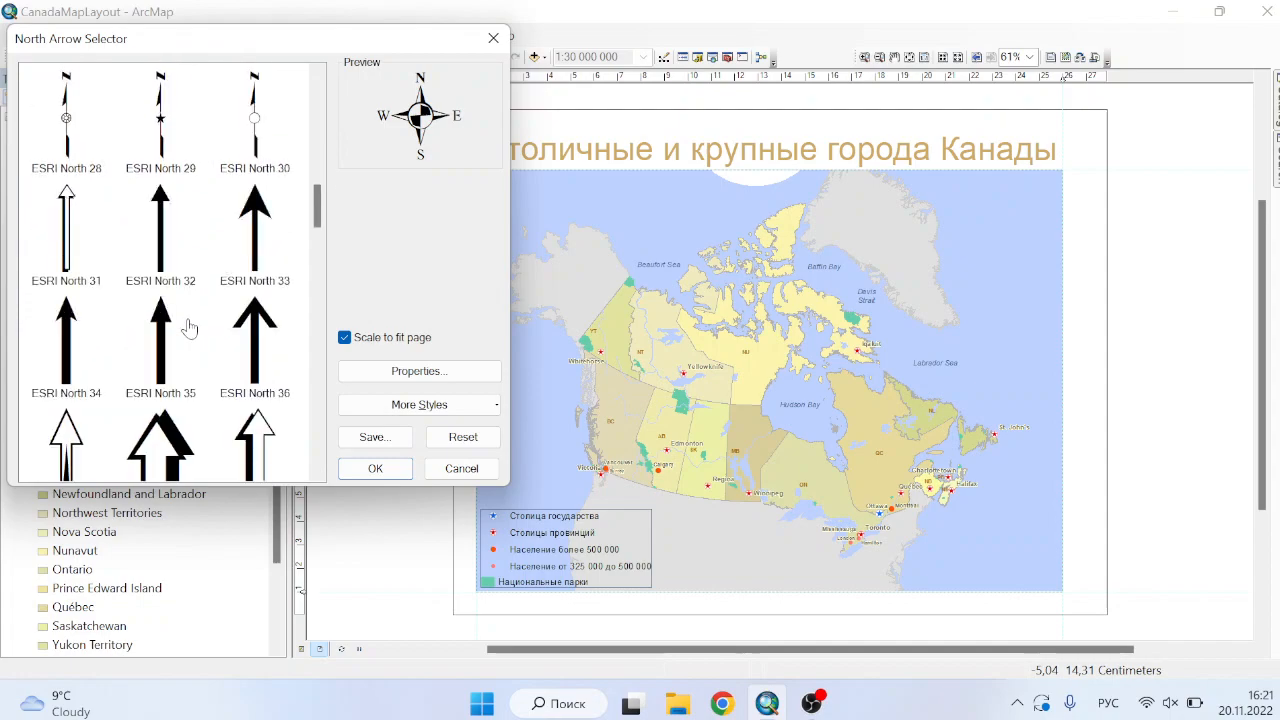
scroll(186, 323, "up", 10)
left_click(491, 37)
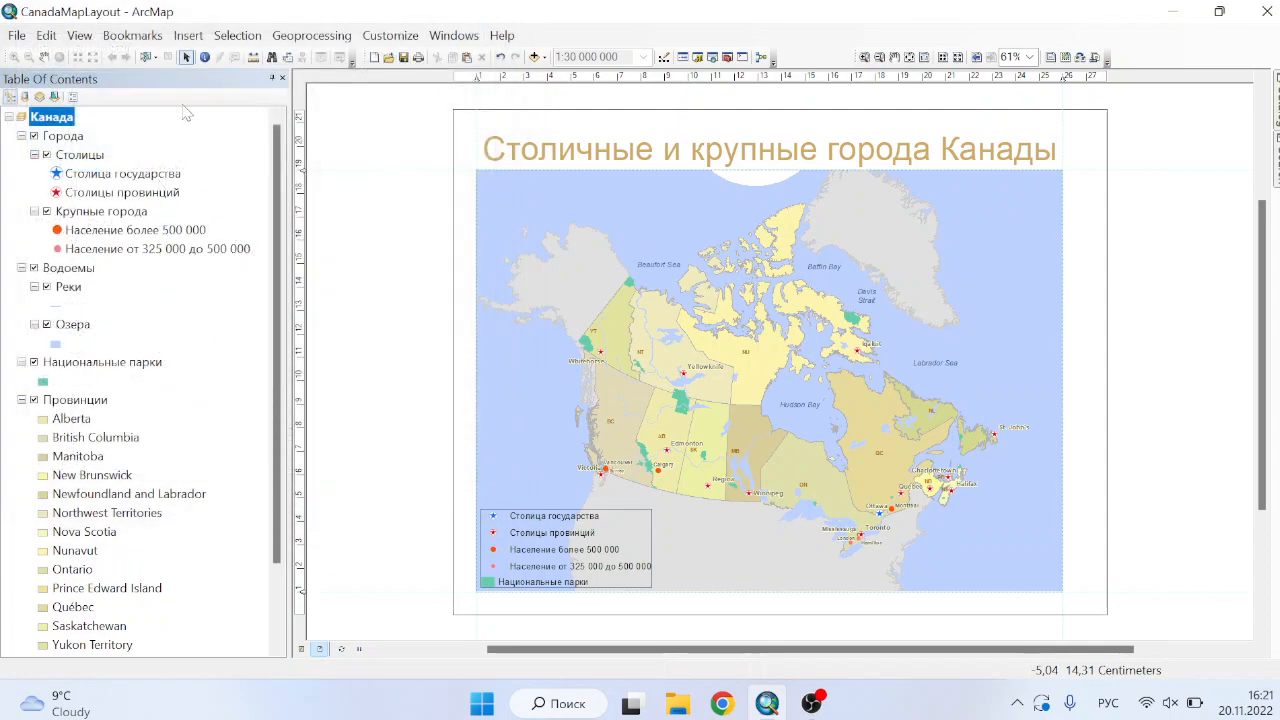
Look through the available scale bar styles and leave the selector without inserting one.
left_click(188, 35)
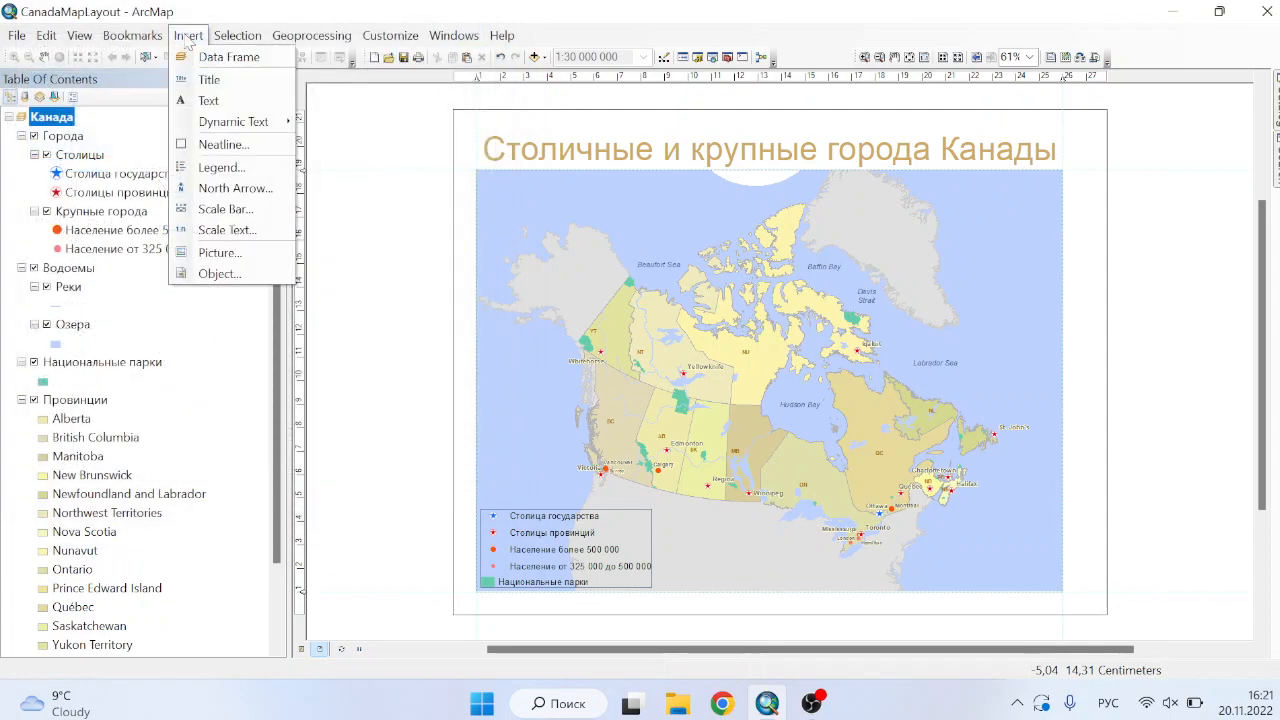
left_click(237, 210)
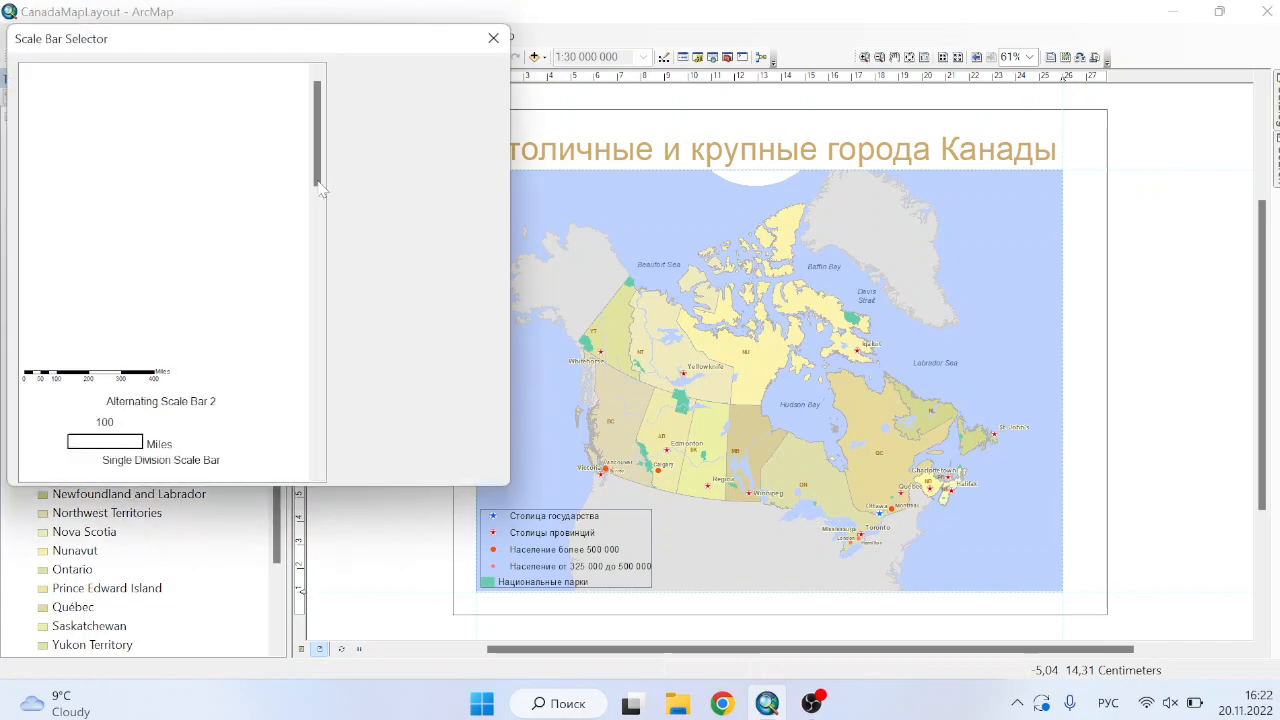
scroll(322, 175, "down", 3)
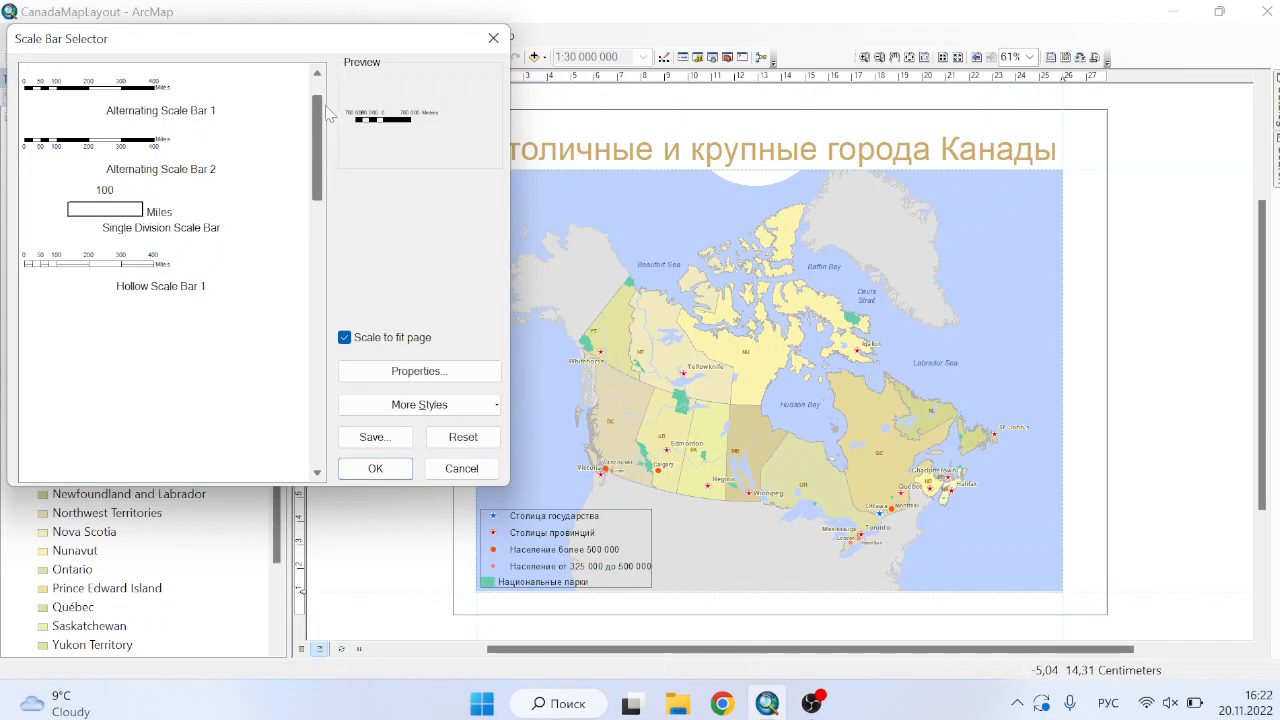
left_click(493, 39)
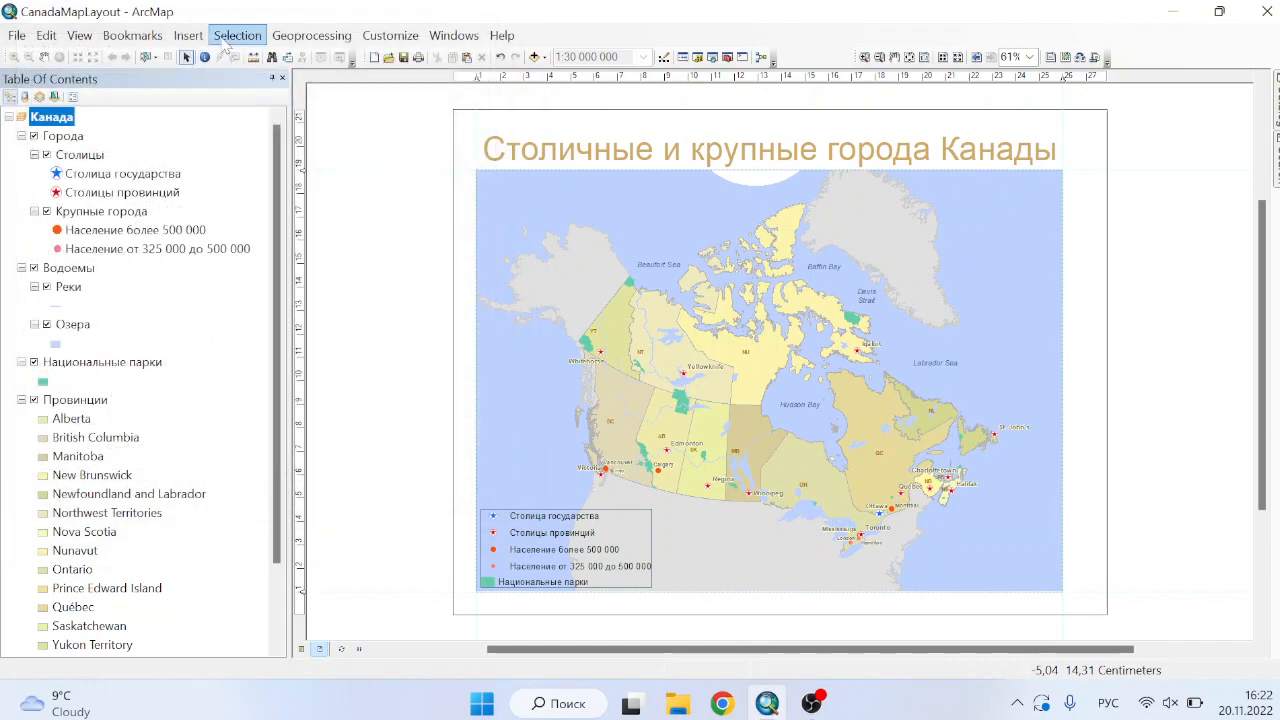
Start inserting a scale text, keep the Relative style and set its map units to Kilometers.
left_click(188, 35)
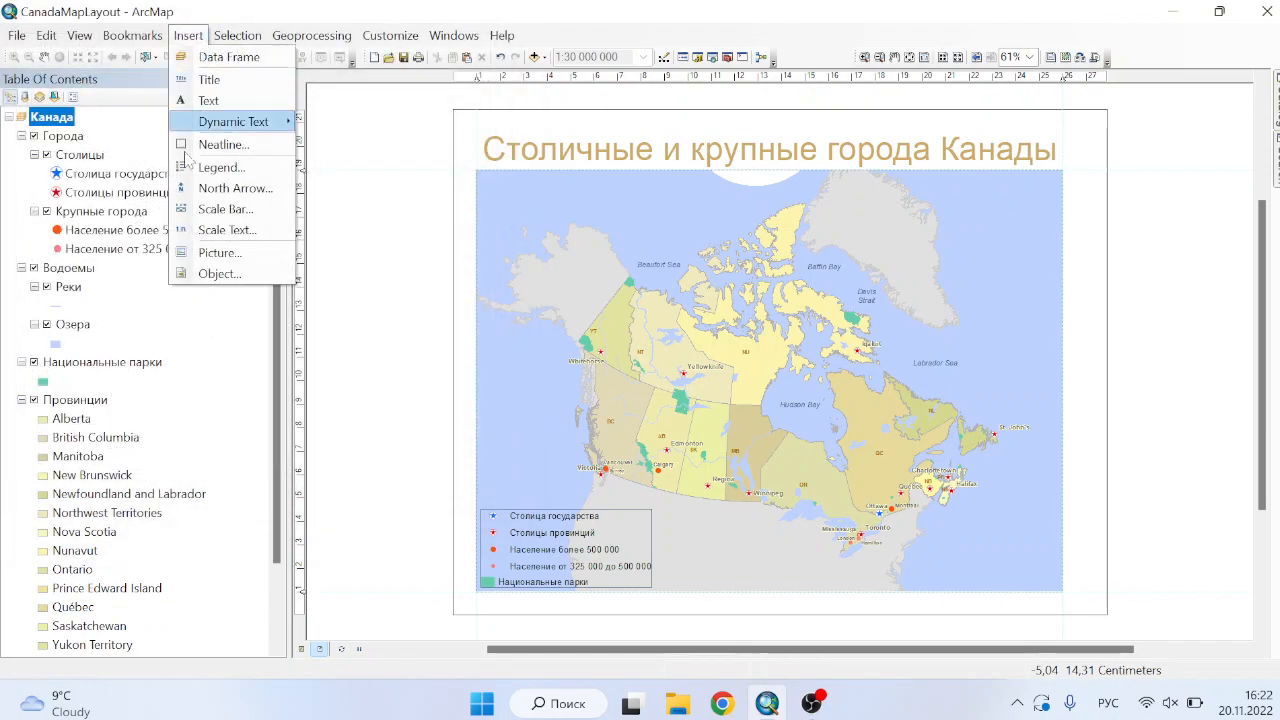
left_click(227, 231)
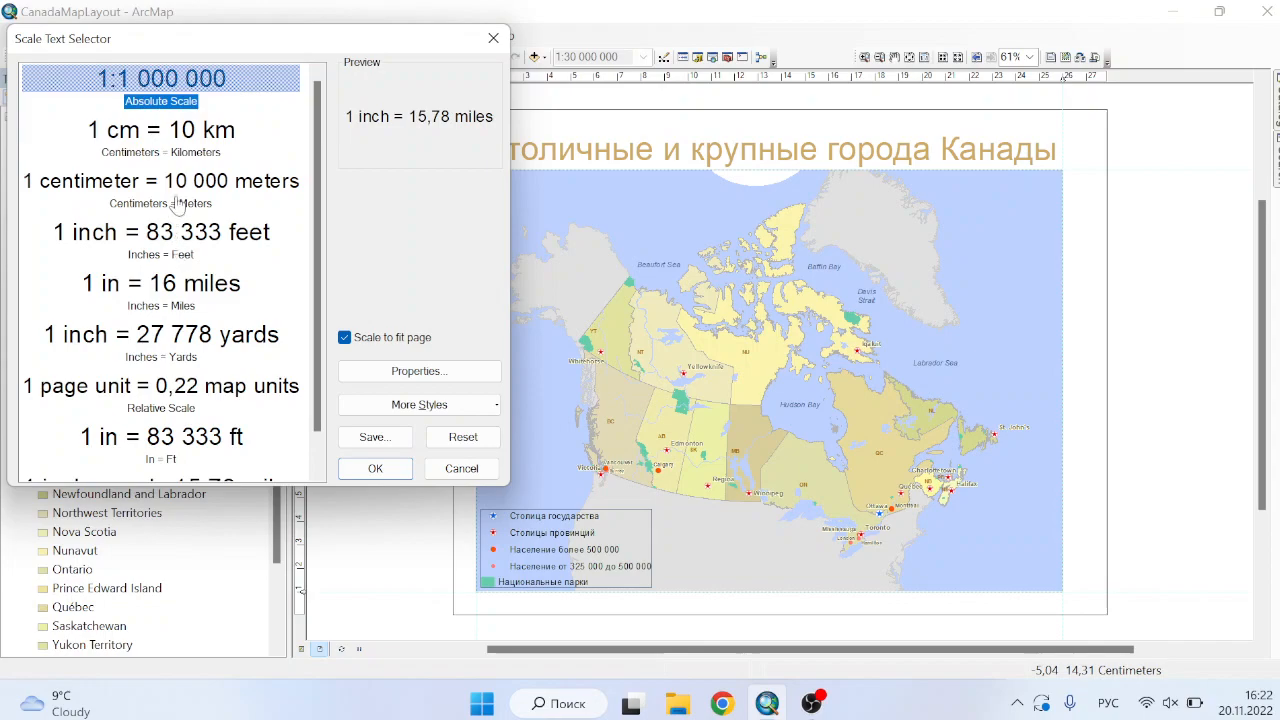
scroll(212, 300, "down", 1)
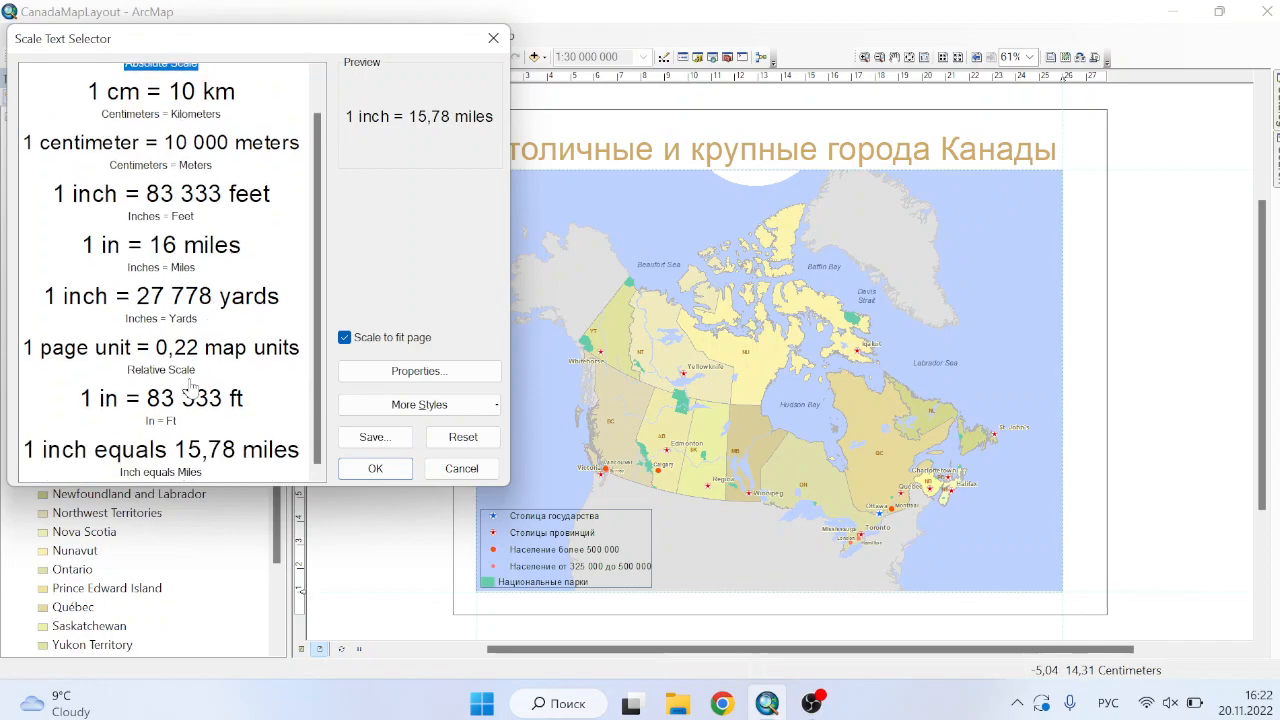
scroll(200, 390, "up", 1)
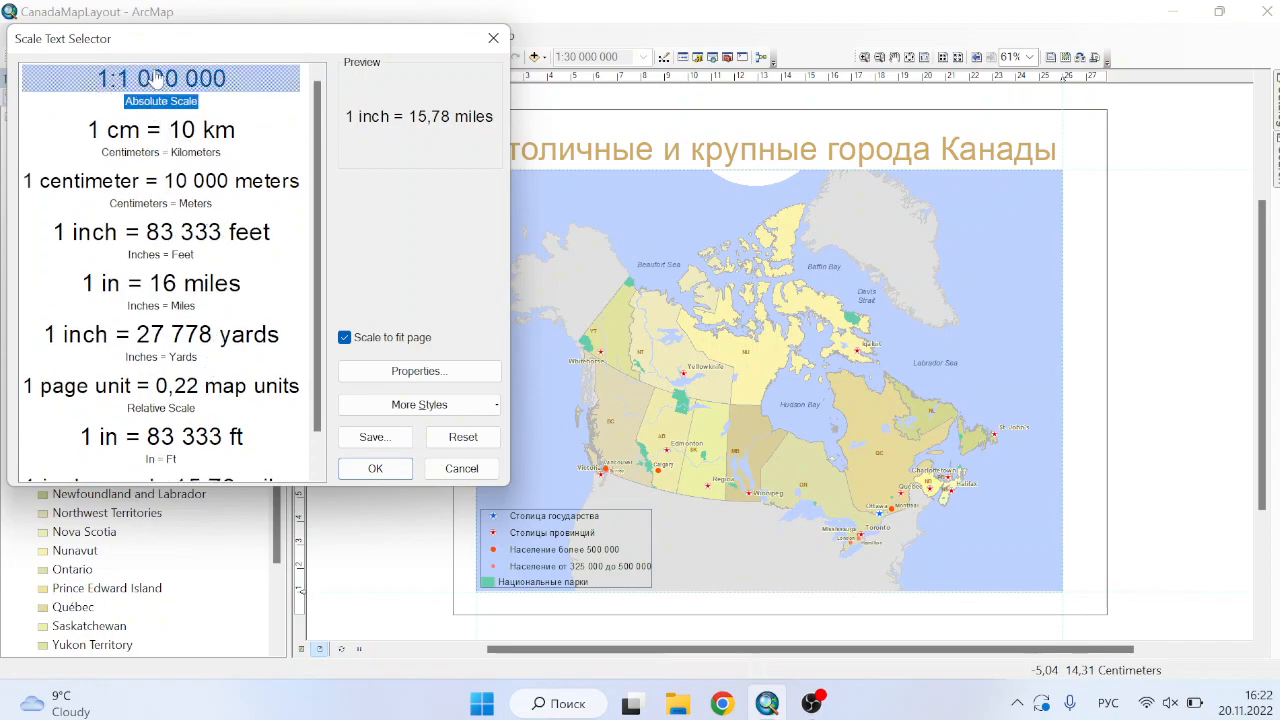
left_click(413, 370)
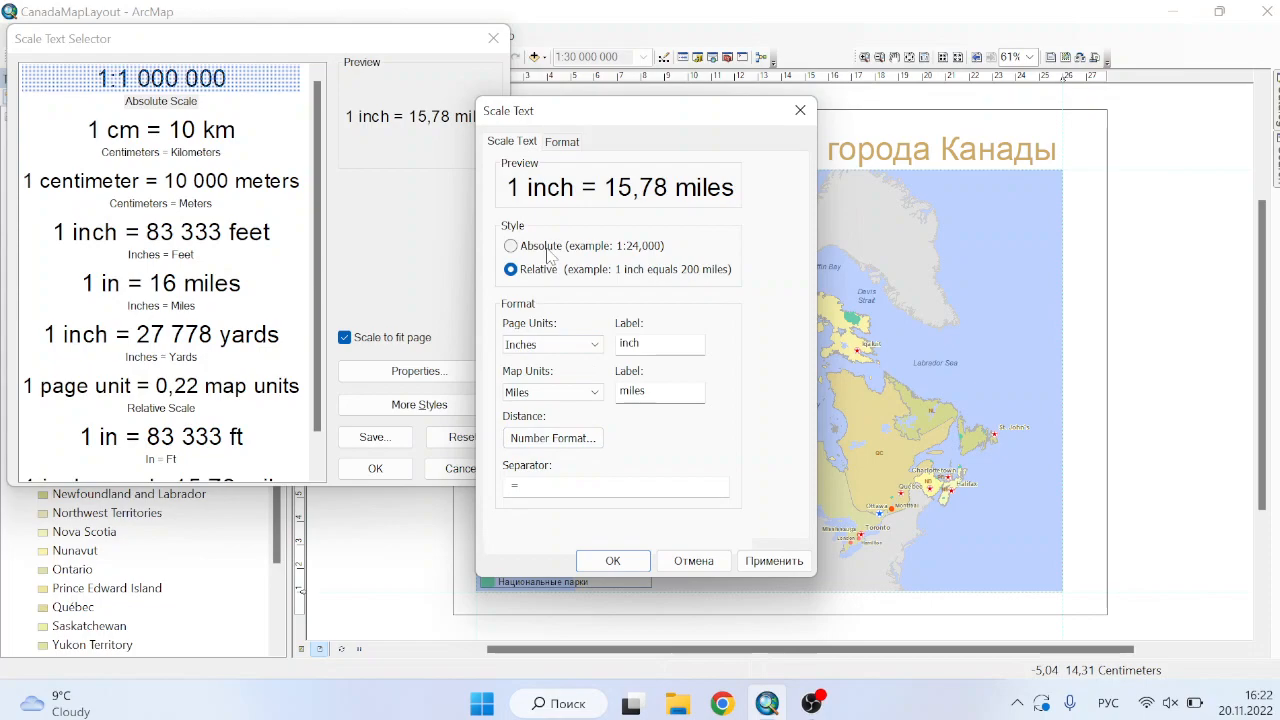
left_click(580, 347)
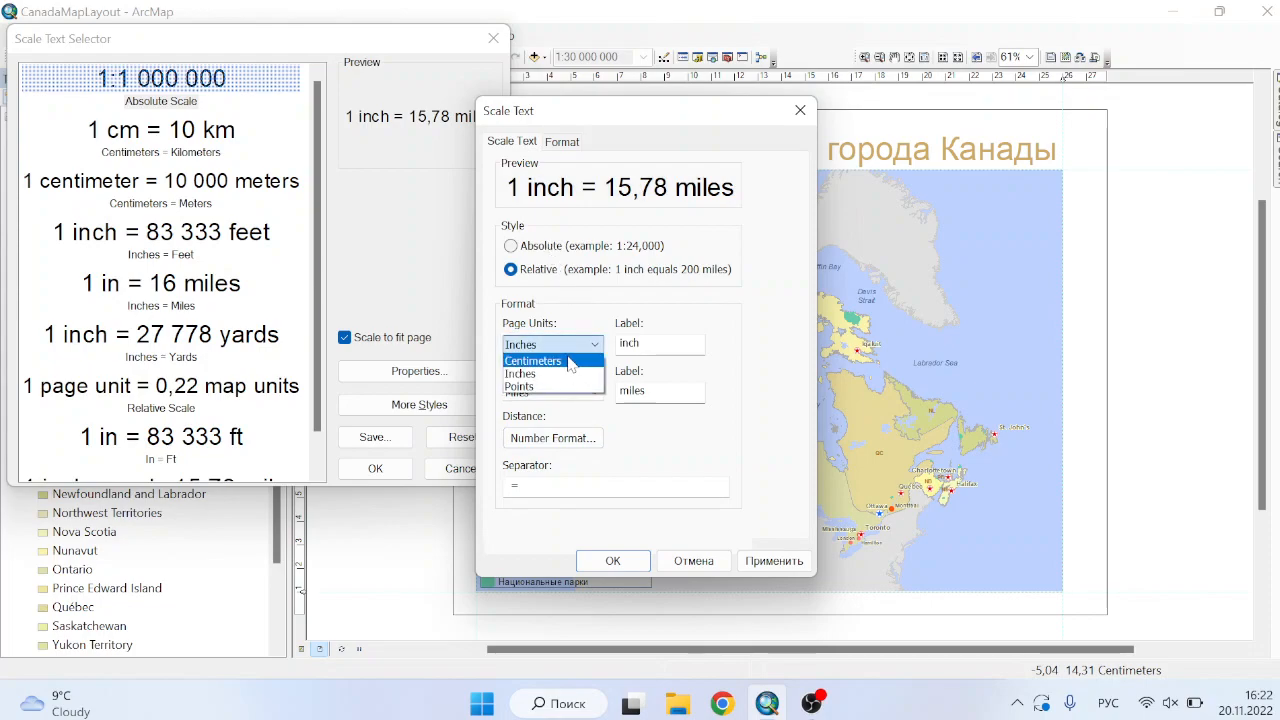
left_click(566, 374)
left_click(630, 344)
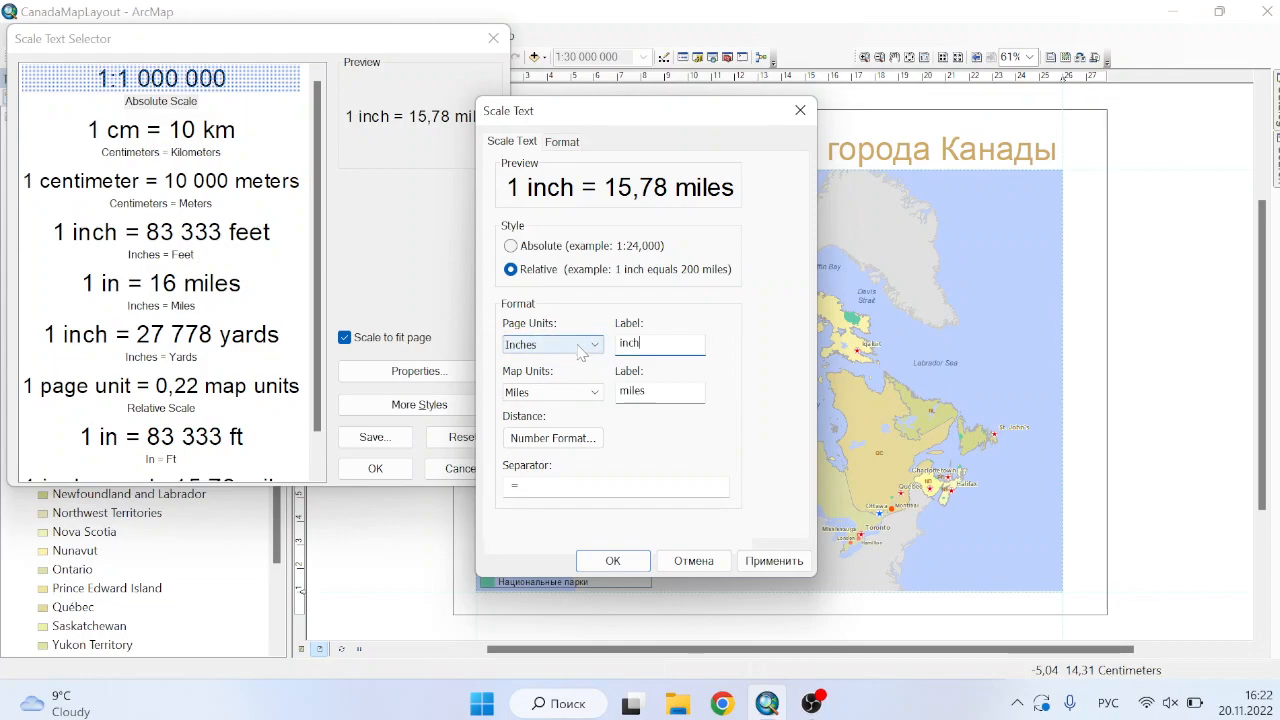
left_click(565, 393)
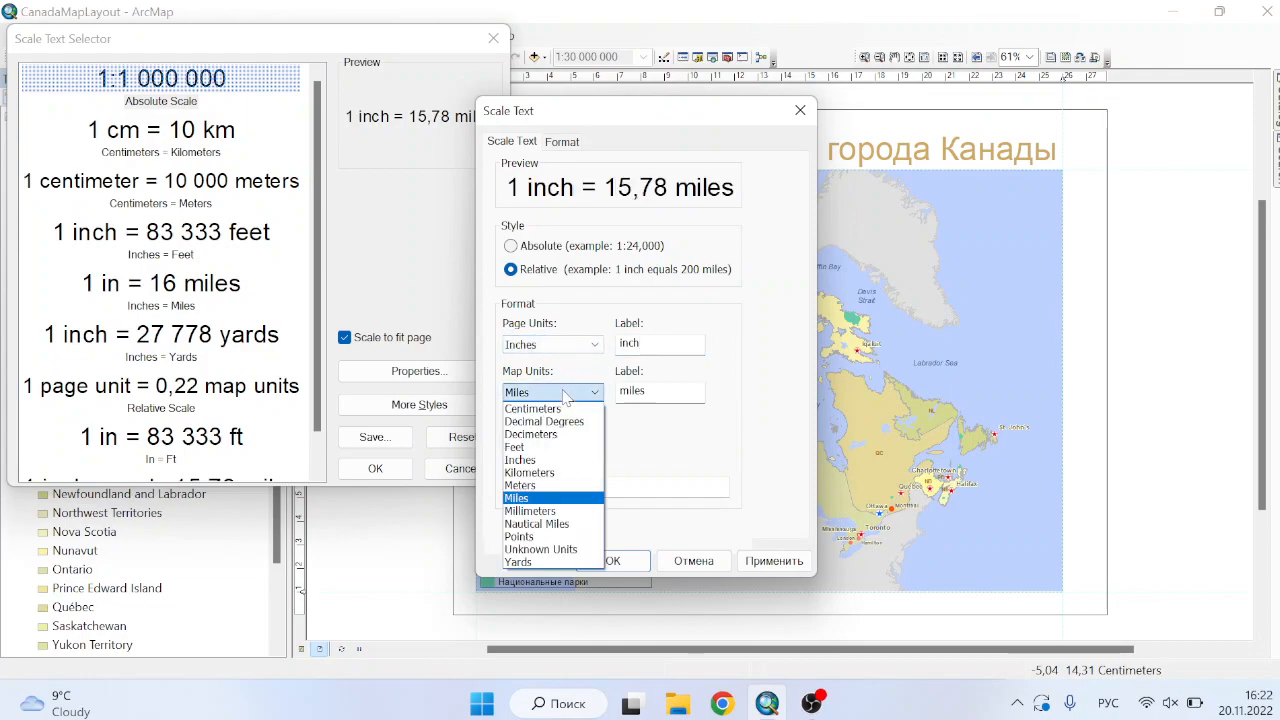
left_click(548, 473)
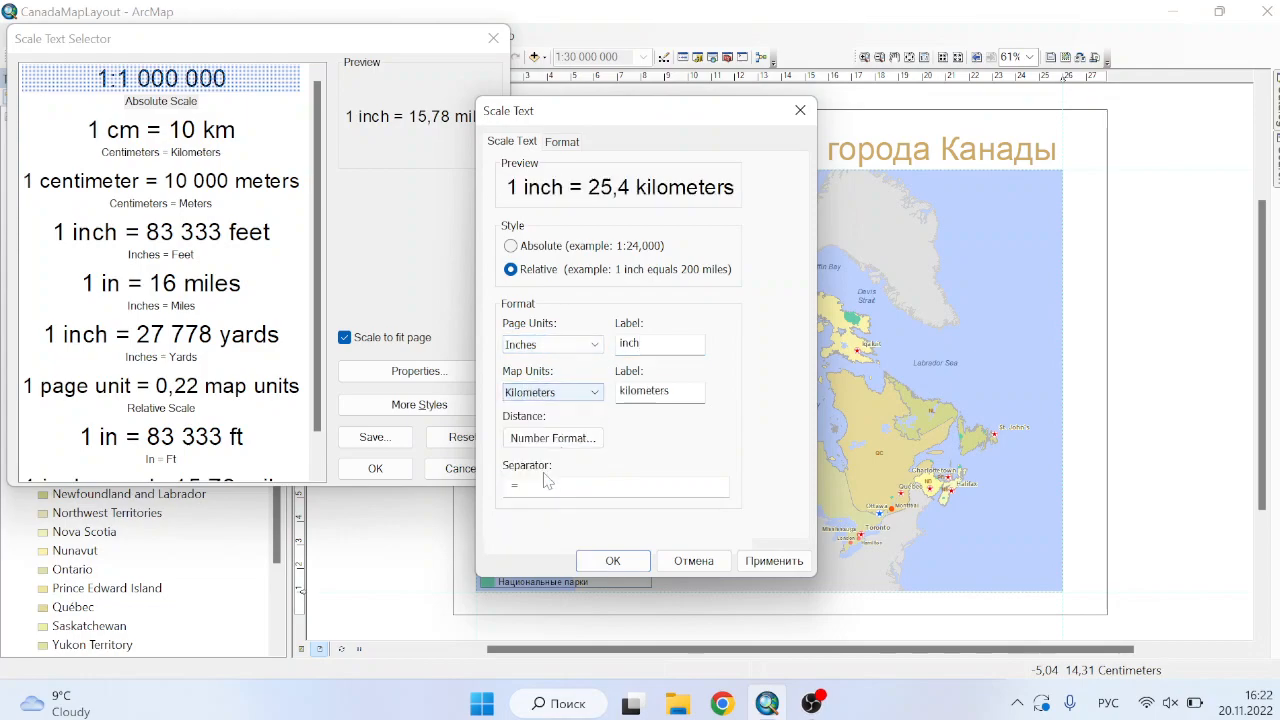
Set the scale text's page units to Centimeters and place it in the lower part of the map, right of the legend.
left_click(580, 345)
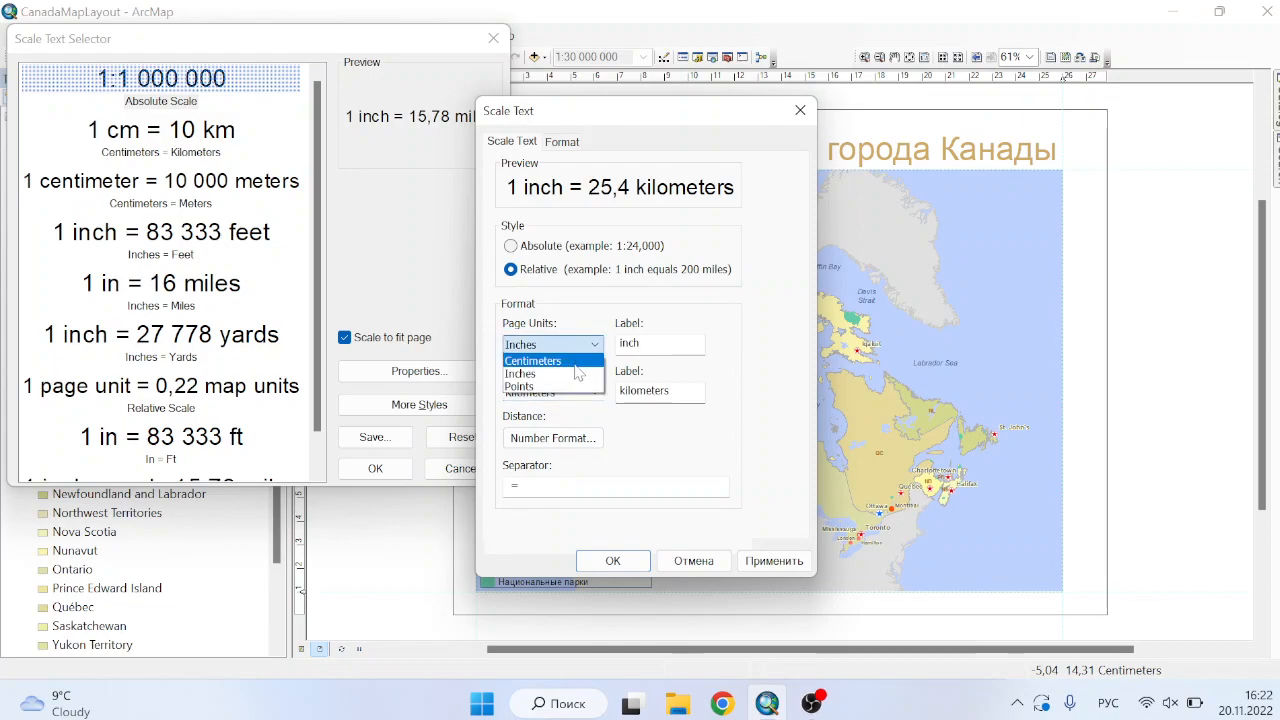
left_click(576, 362)
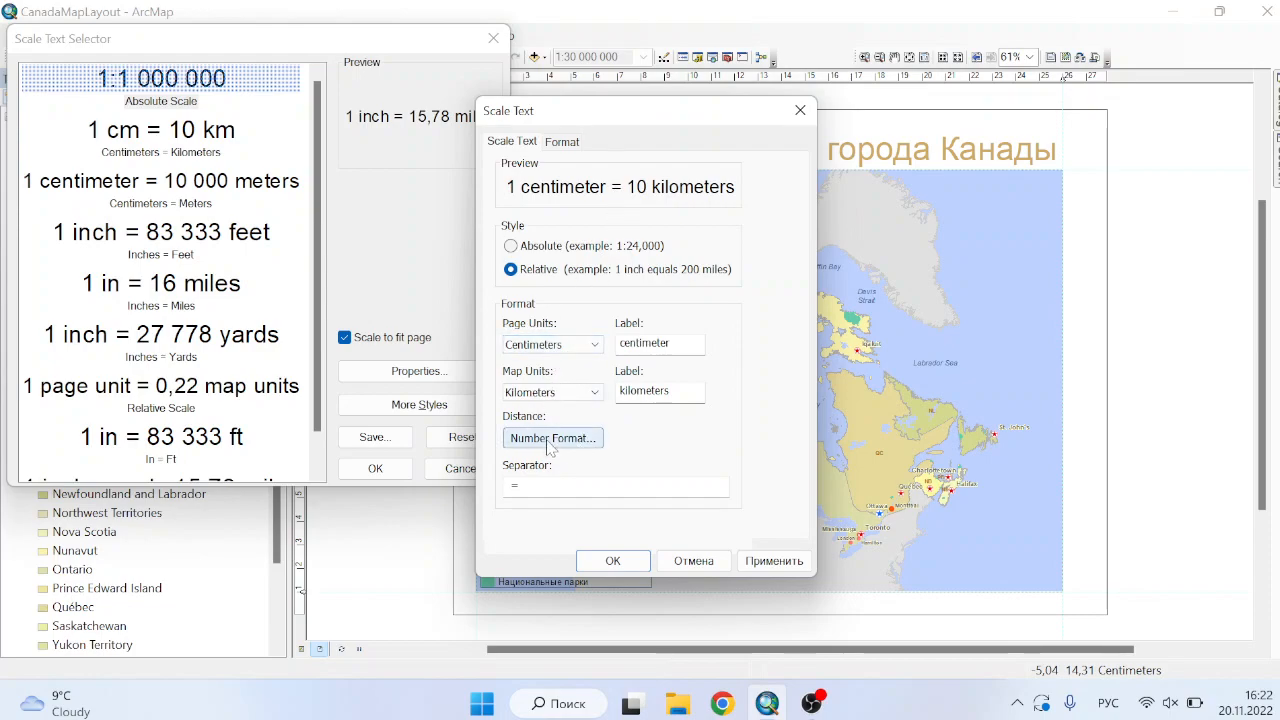
left_click(772, 560)
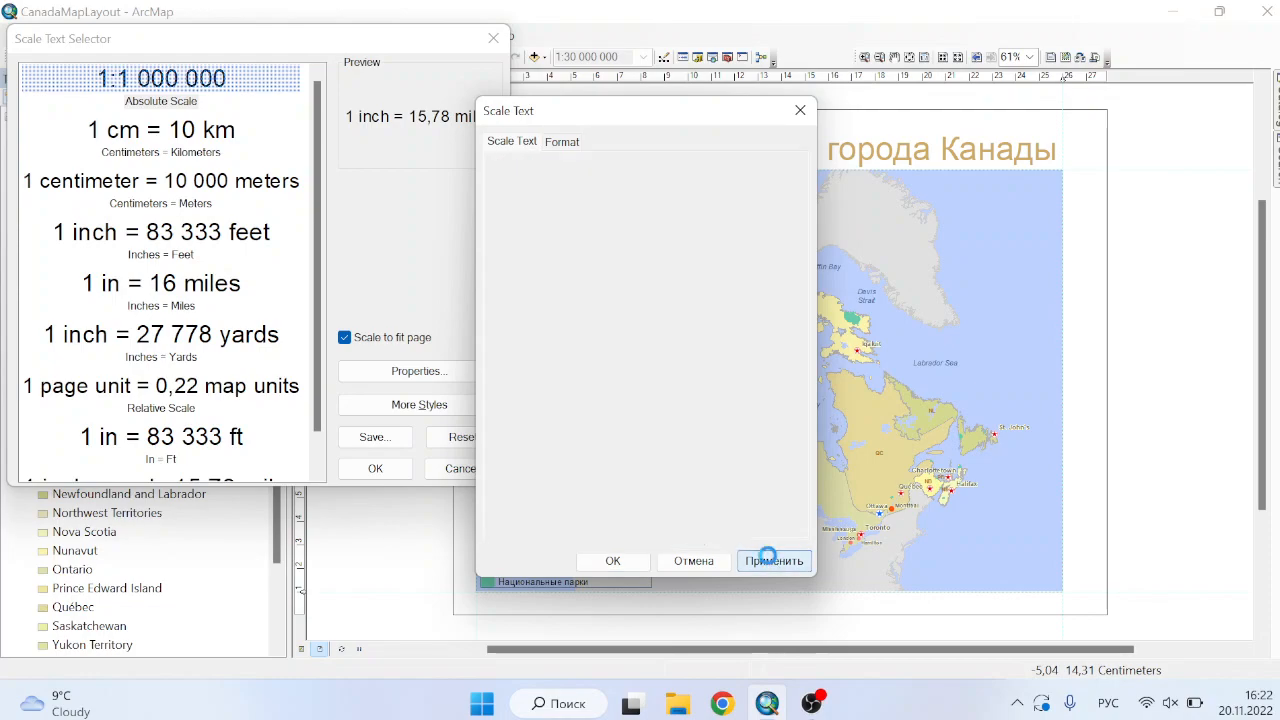
left_click(641, 568)
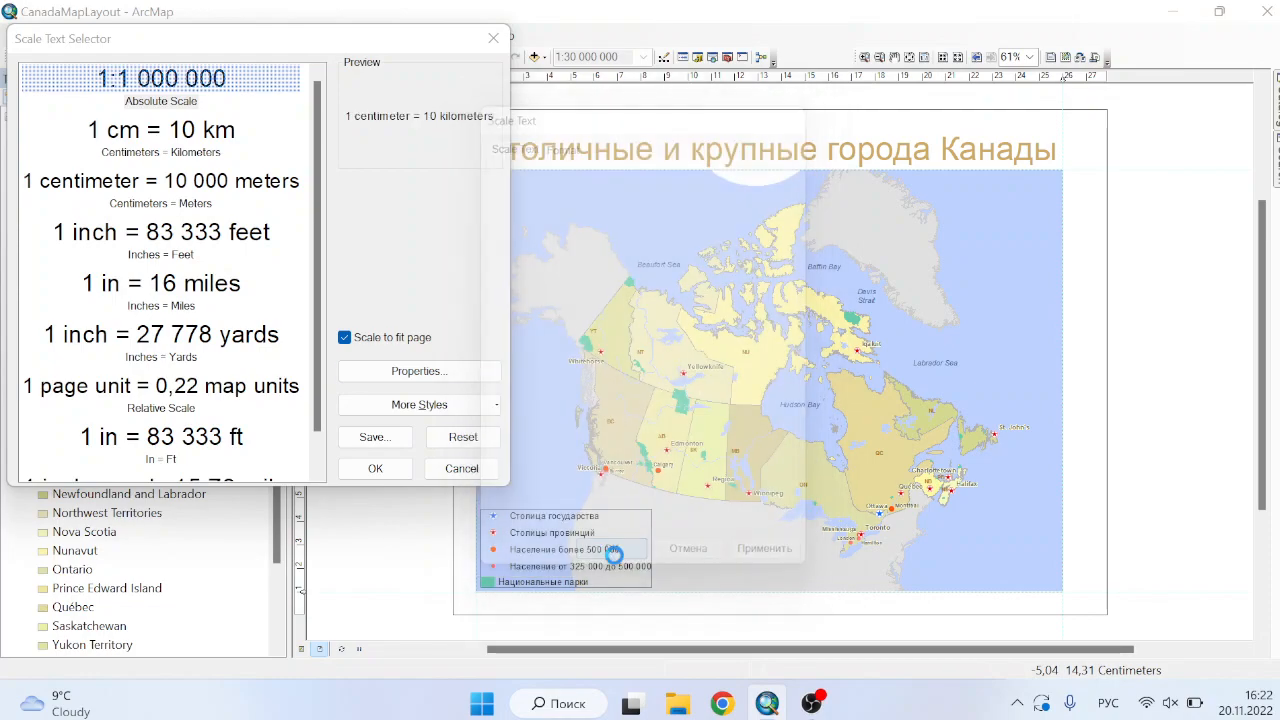
left_click(376, 468)
left_click_drag(688, 375, 772, 568)
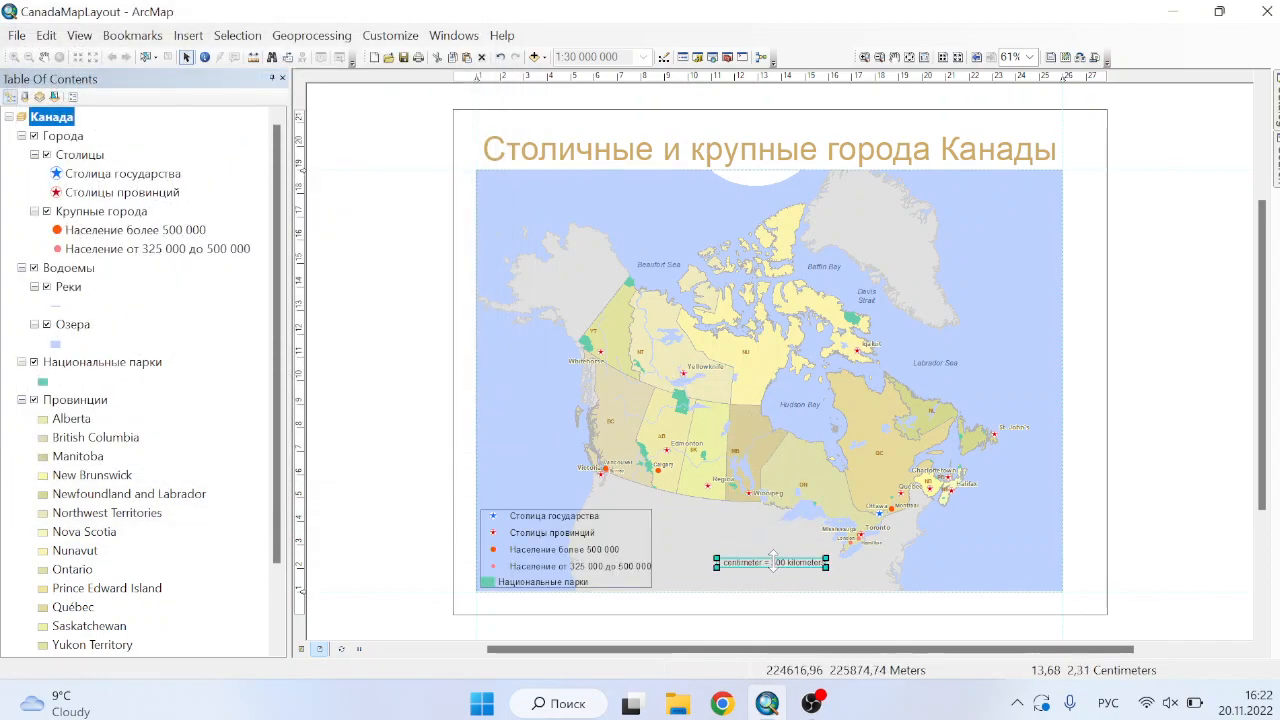
Switch the scale text to the Absolute style in its properties and apply the change.
double_click(772, 565)
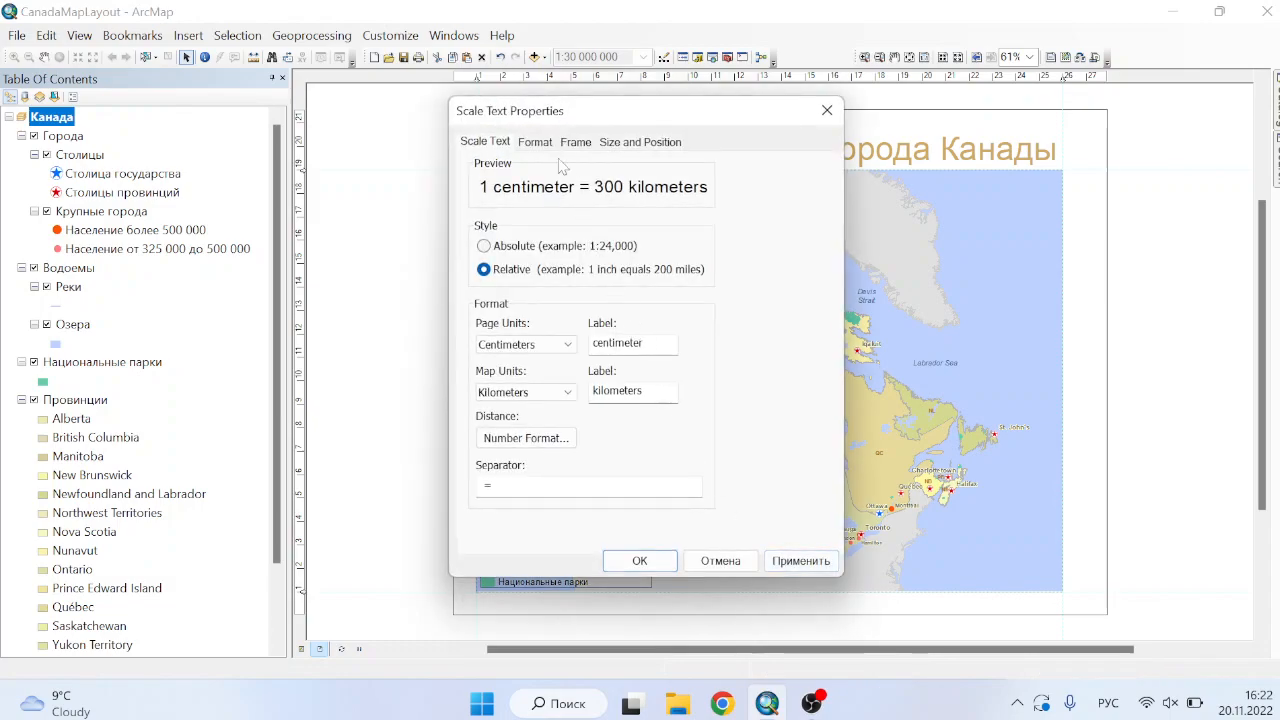
left_click(518, 250)
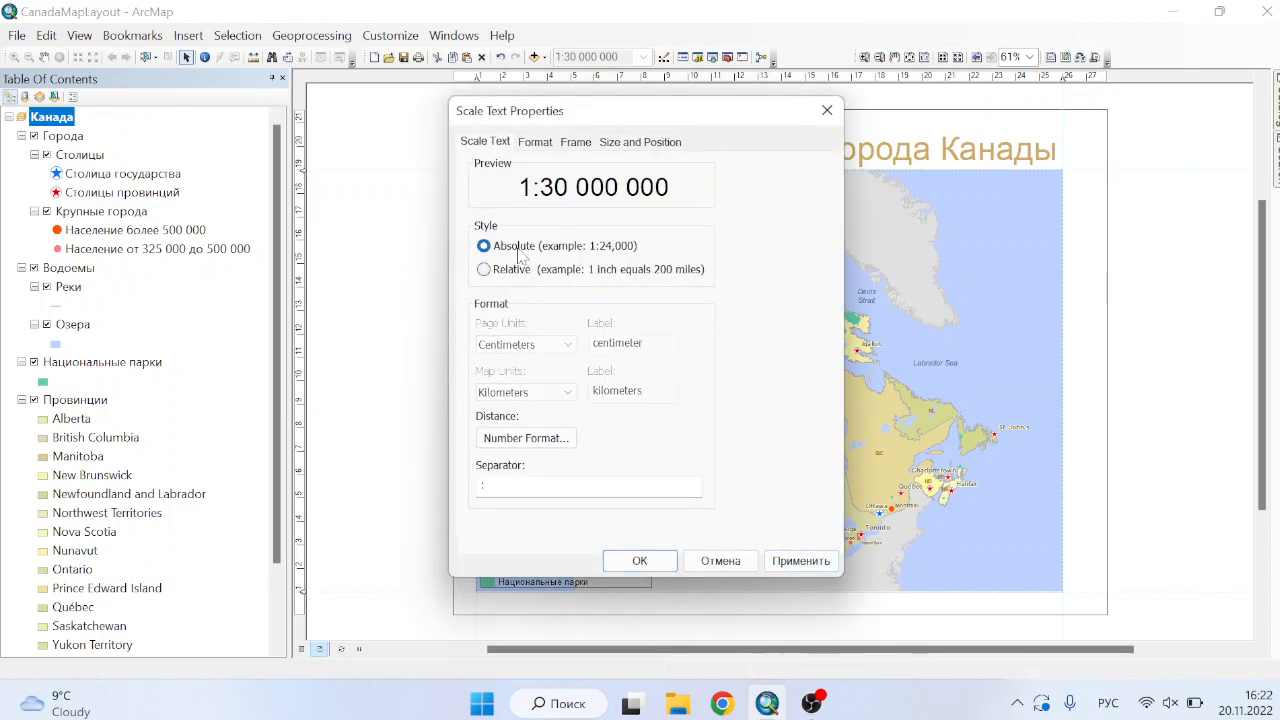
left_click(797, 561)
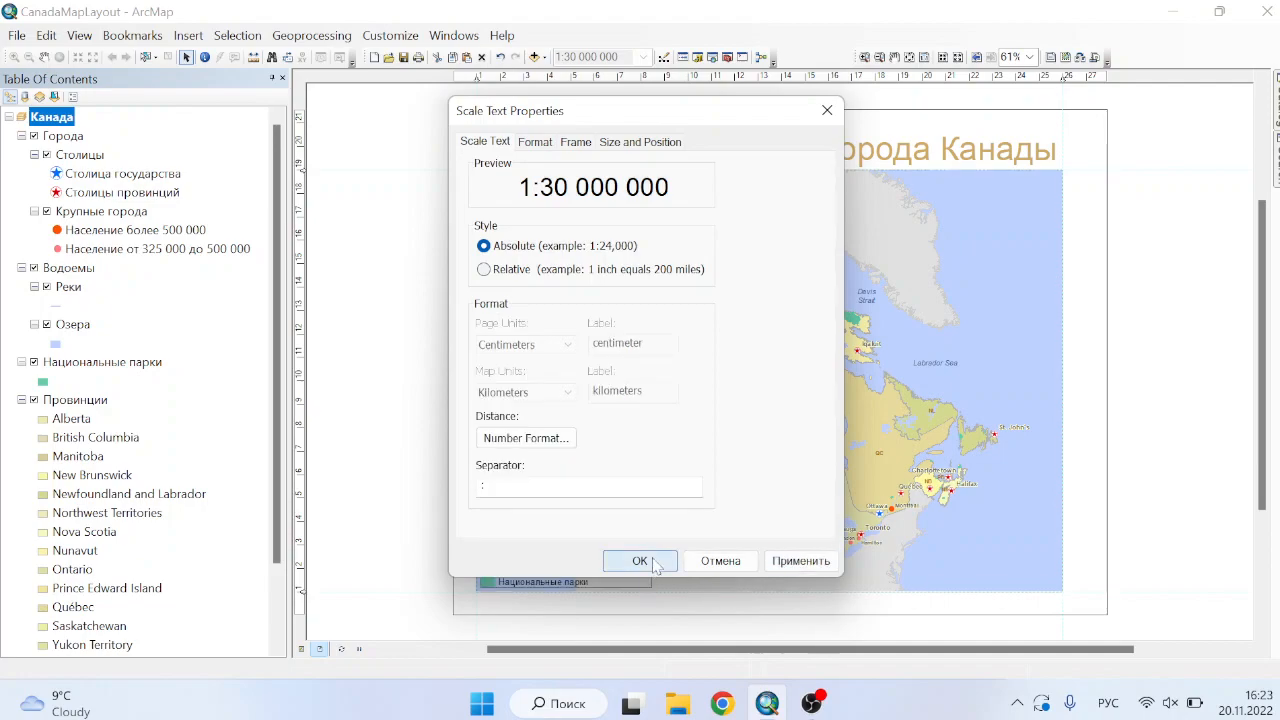
left_click(640, 561)
Review the scale text's position and frame settings, then set its font size to 16 and apply it.
double_click(740, 563)
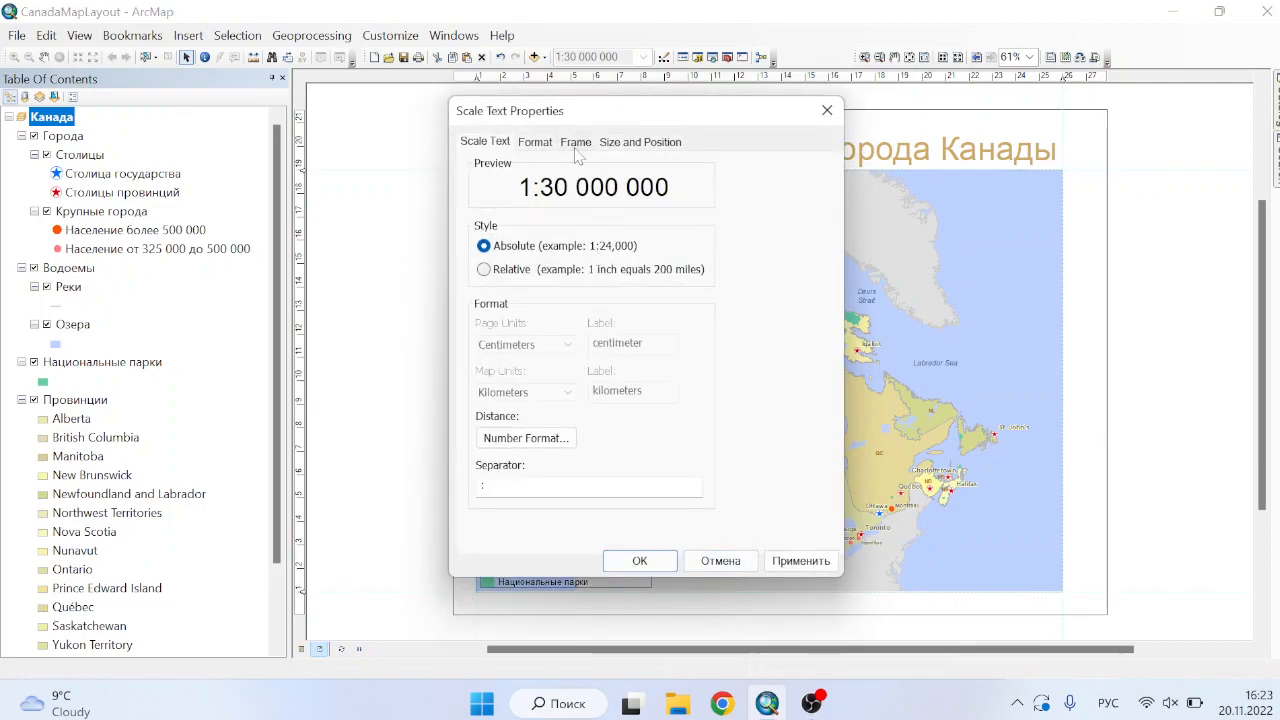
left_click(639, 143)
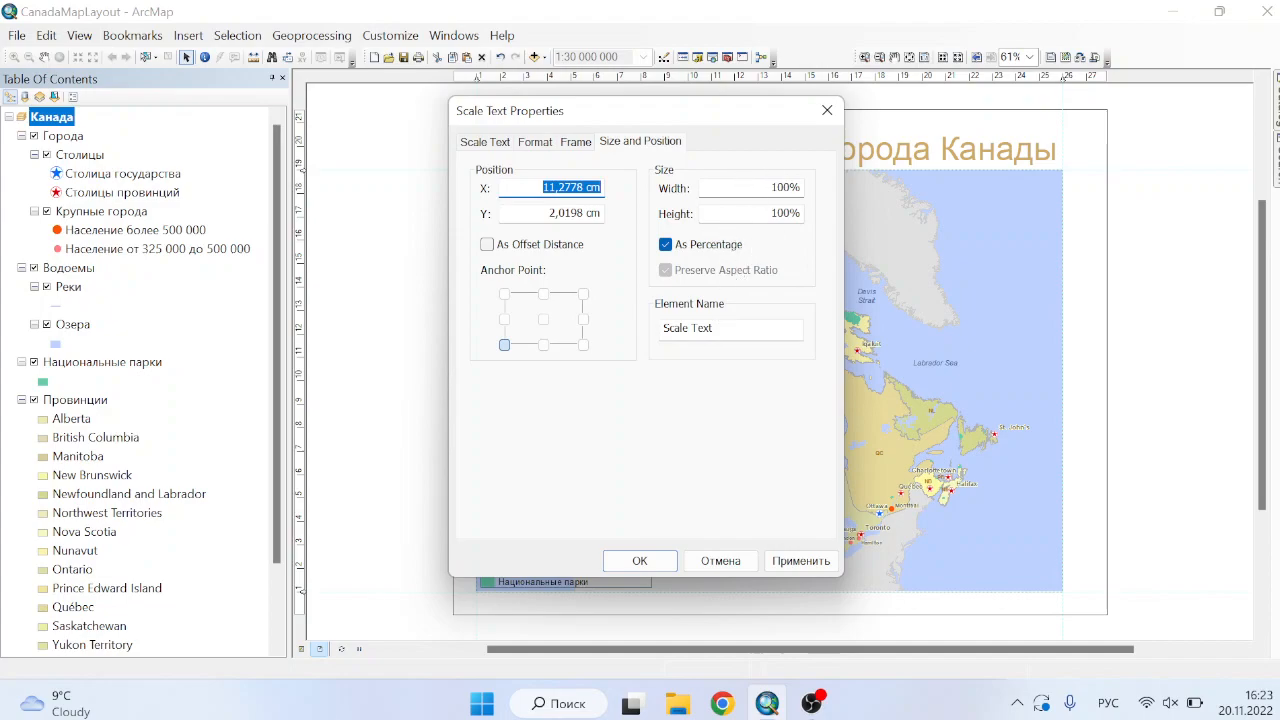
left_click(584, 150)
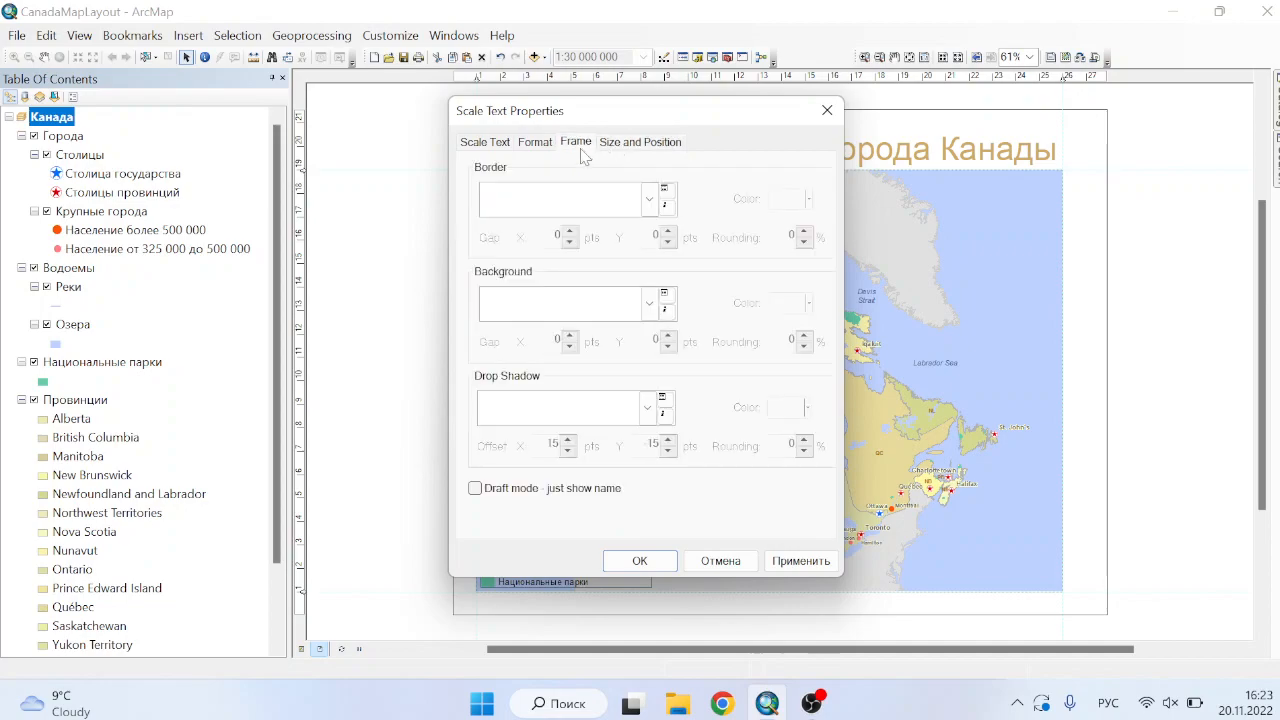
left_click(533, 145)
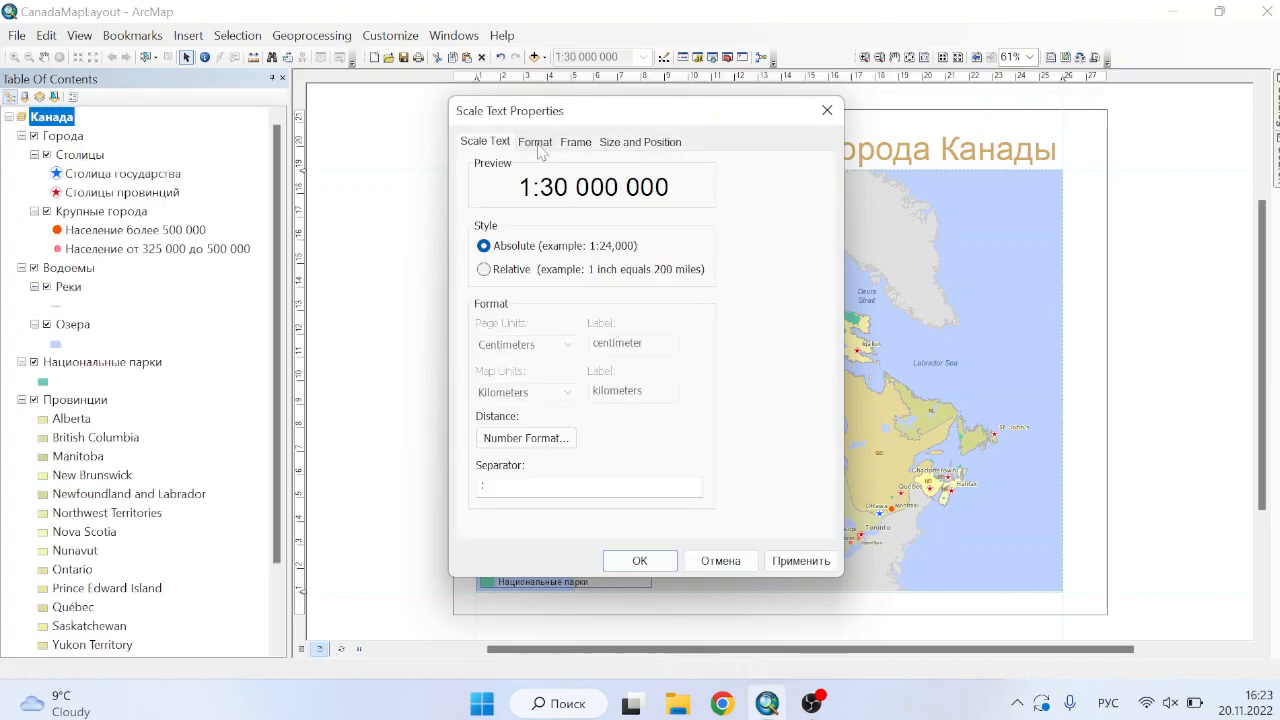
left_click(537, 146)
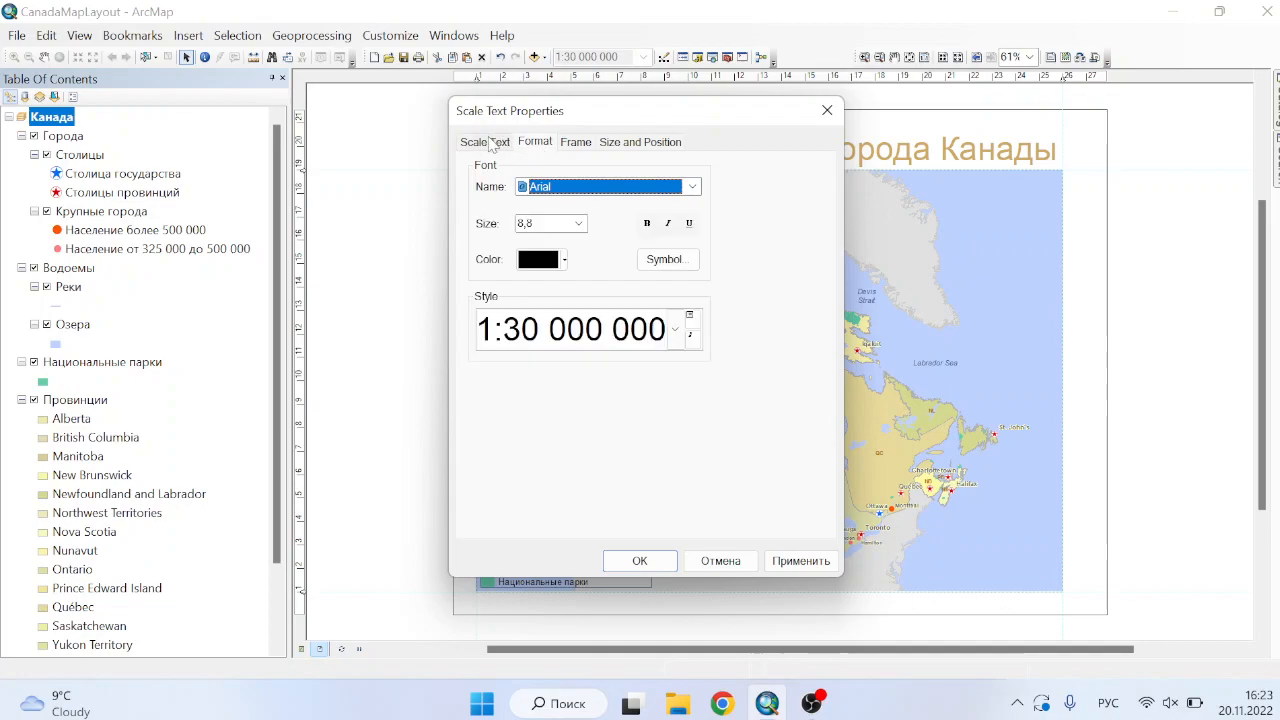
left_click(580, 225)
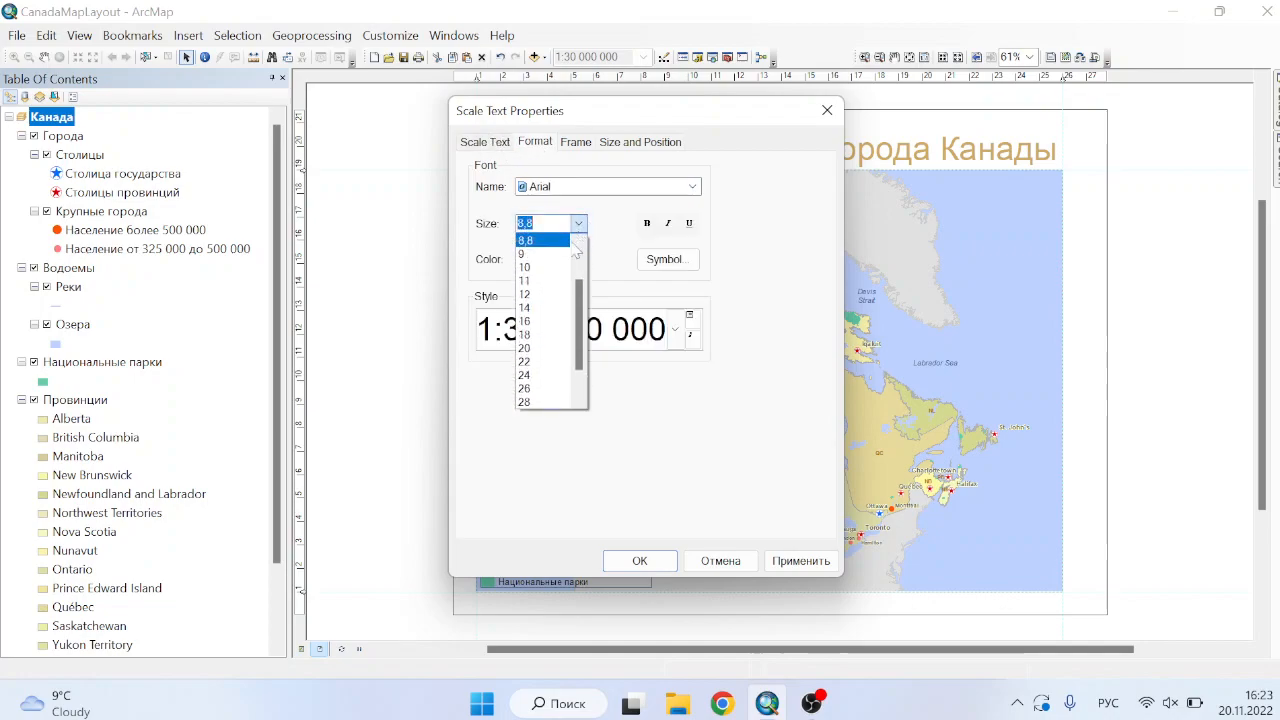
left_click(550, 323)
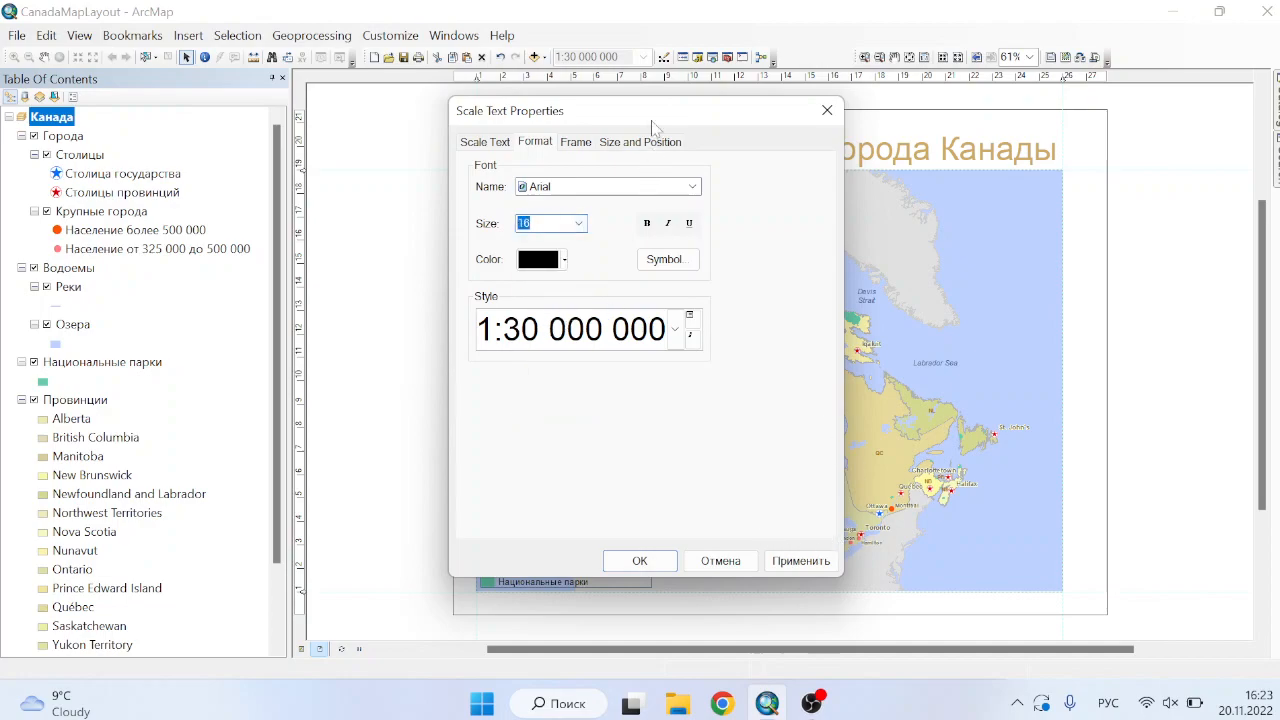
left_click_drag(652, 125, 308, 90)
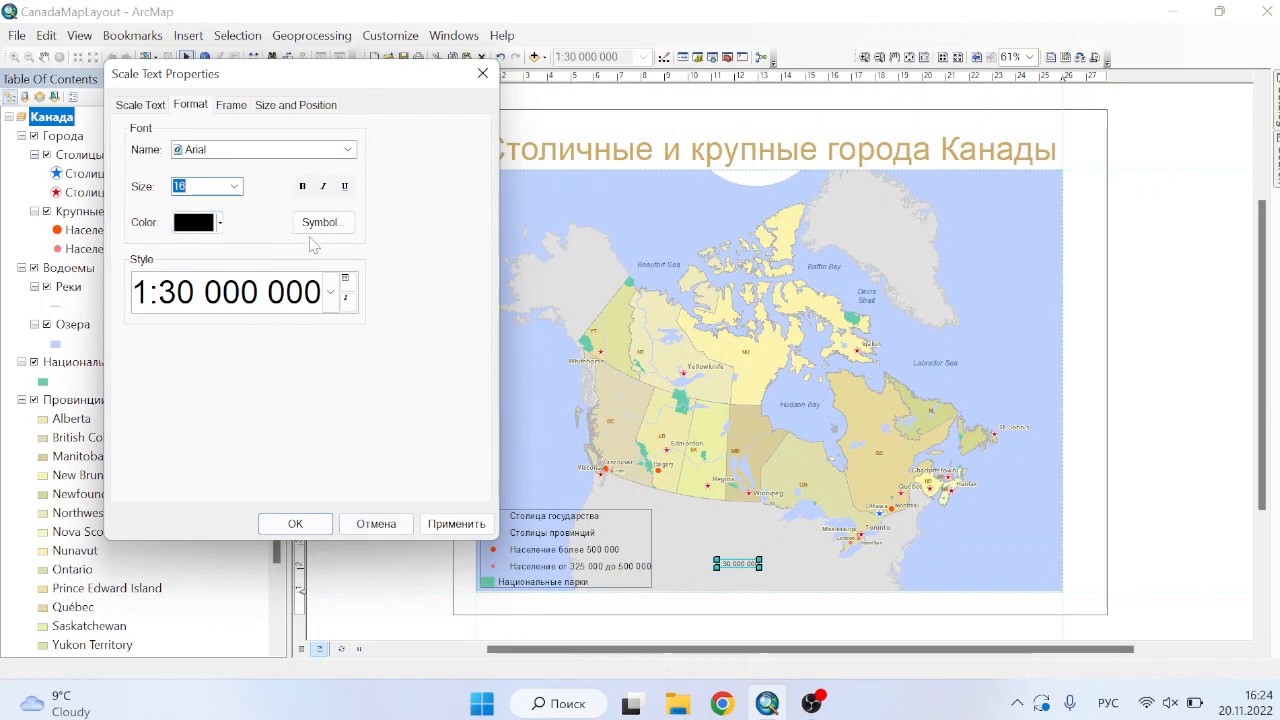
left_click(447, 527)
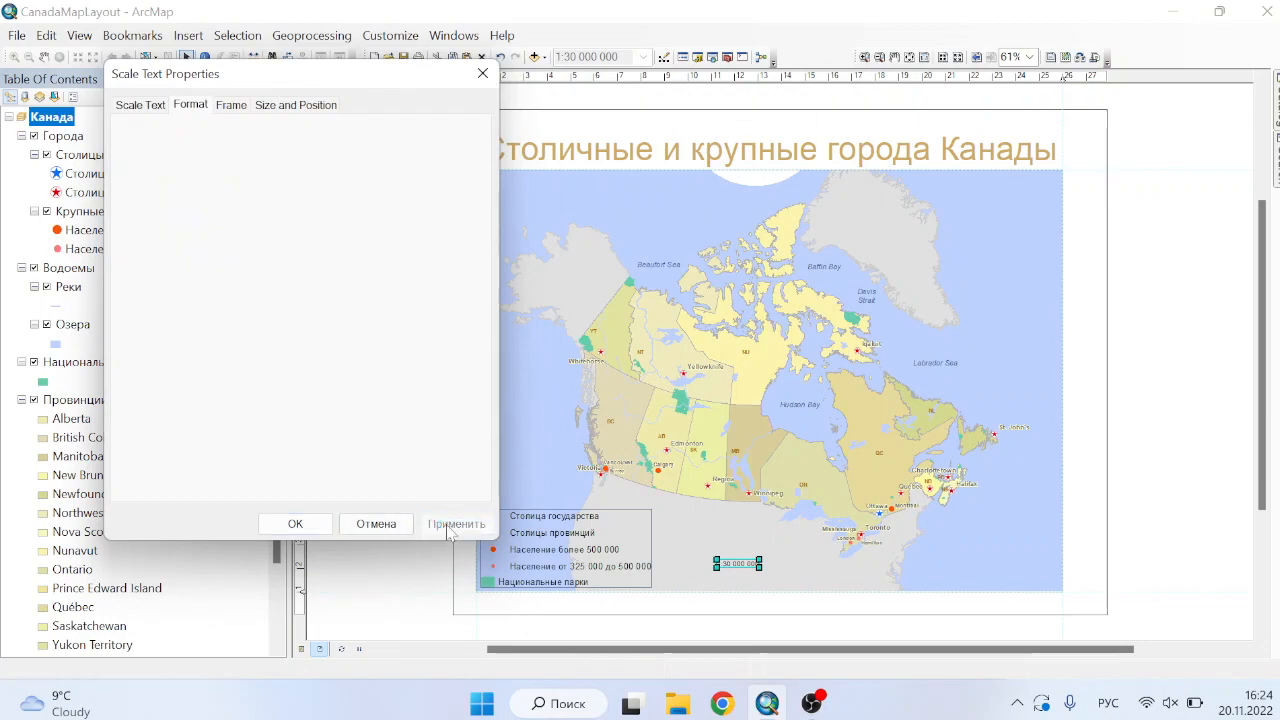
Accept the scale text properties, shift the scale text slightly down in the lower part of the map and deselect everything.
left_click(294, 525)
left_click_drag(758, 562, 758, 574)
left_click(838, 577)
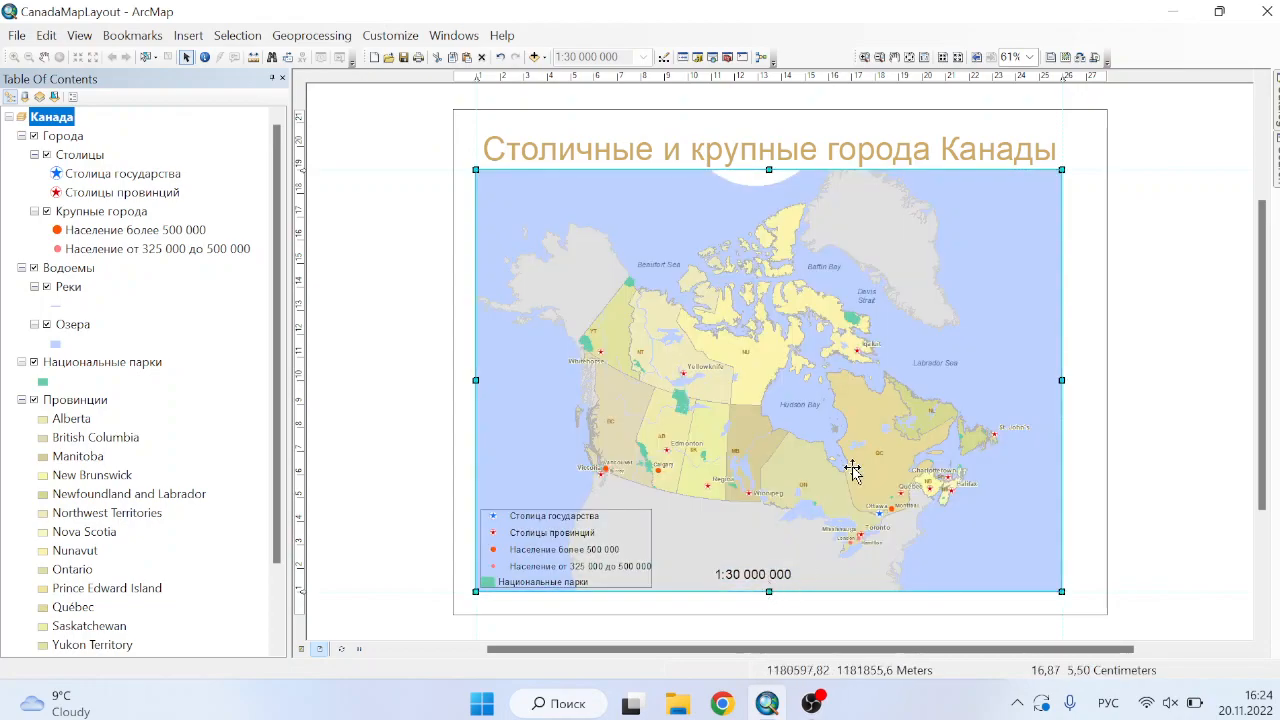
left_click(1153, 225)
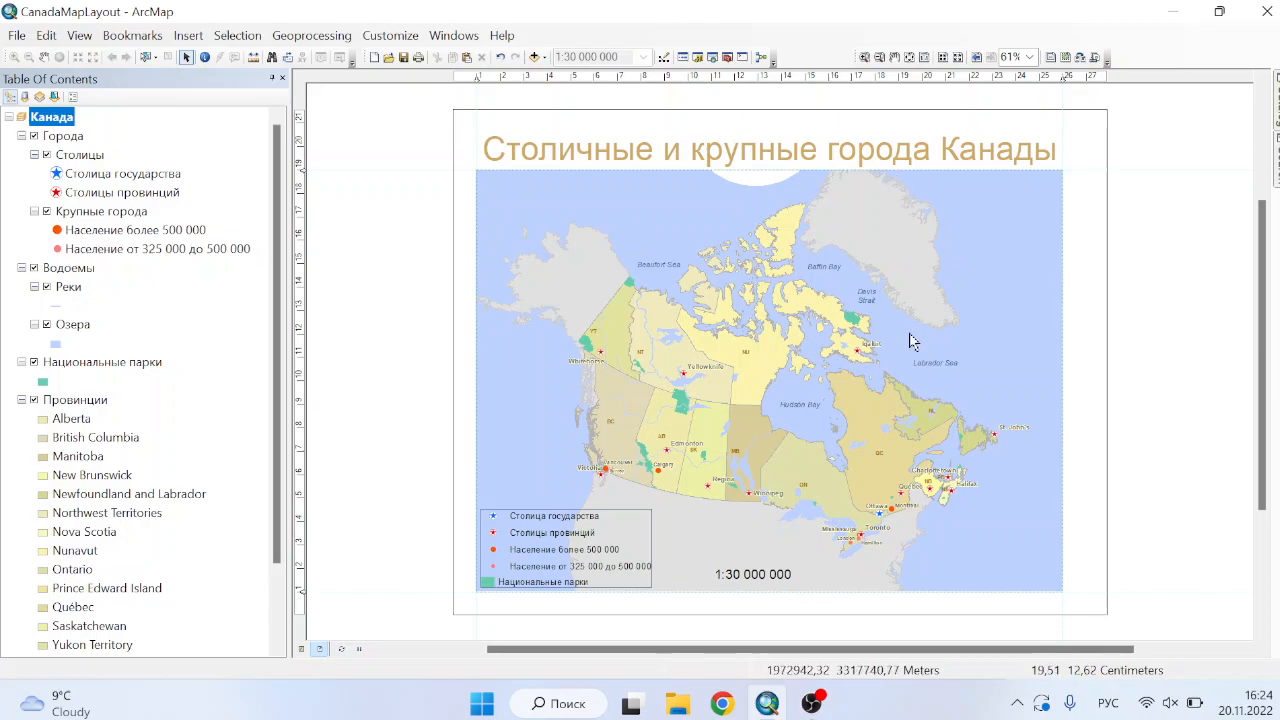
Insert the existing ProvinceAbbreviations Word file as an embedded object and place it in the map's upper-right corner.
left_click(204, 39)
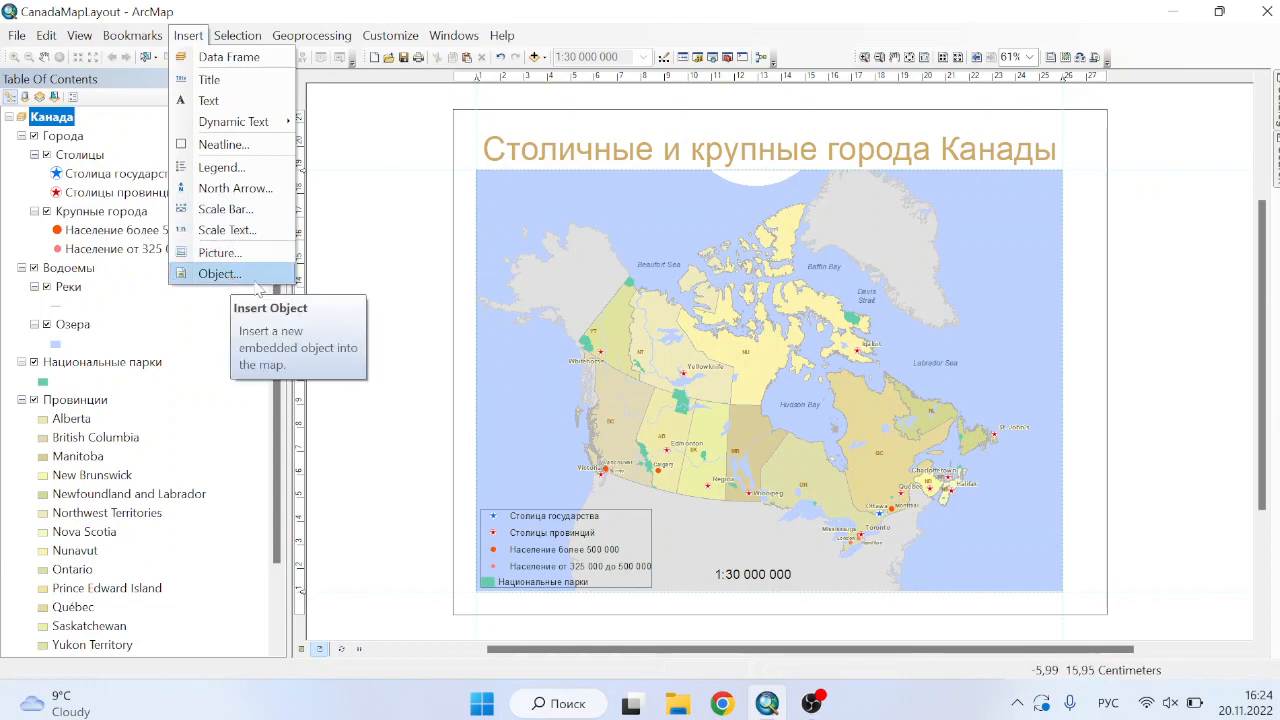
left_click(199, 38)
left_click(199, 38)
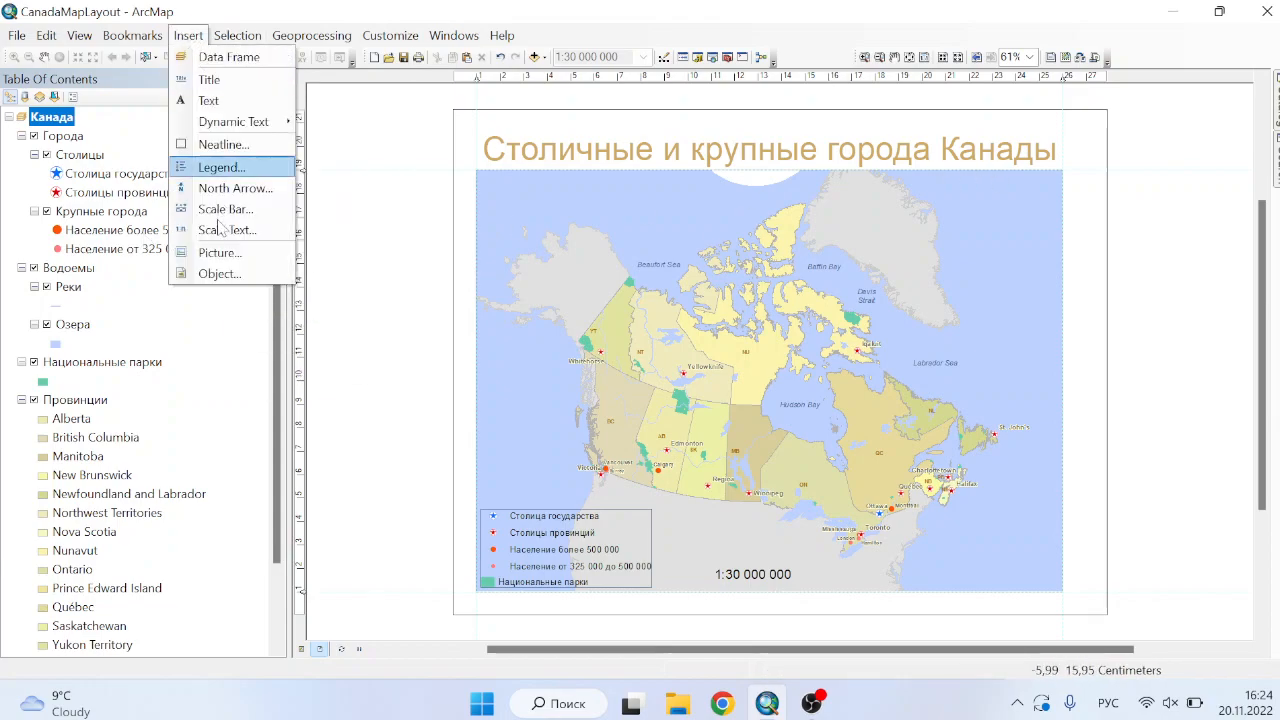
left_click(218, 275)
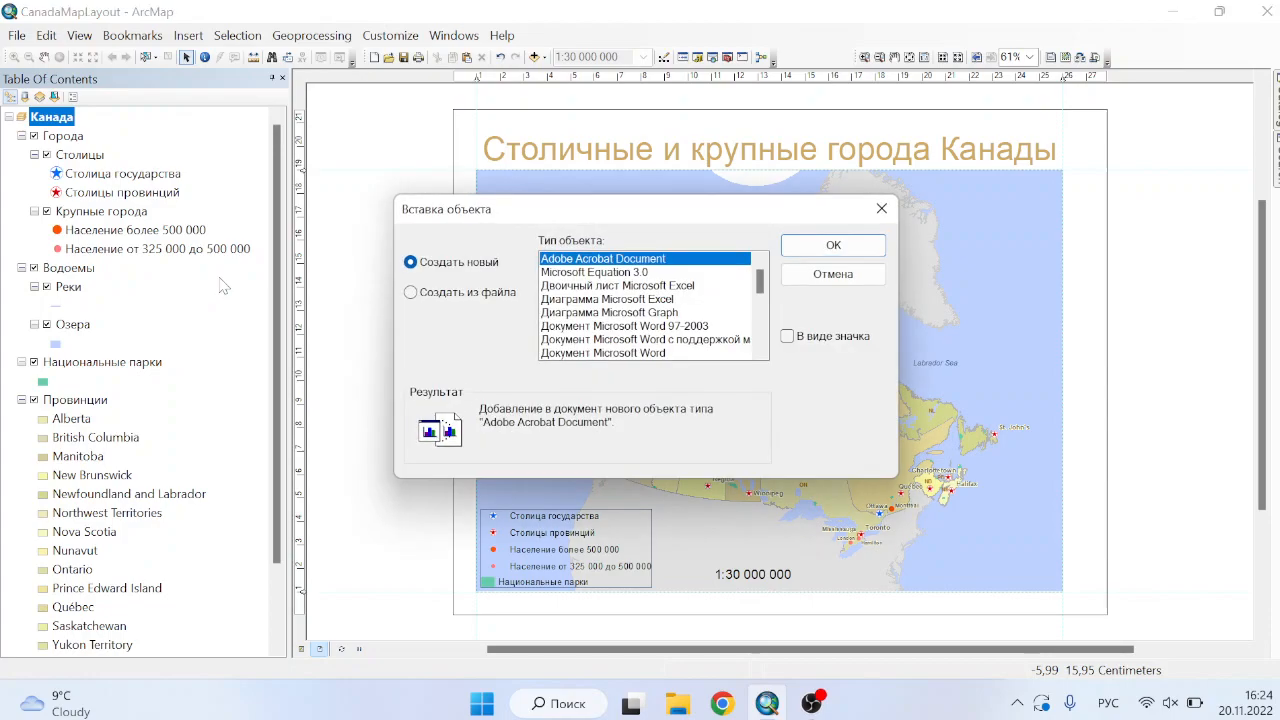
left_click(420, 293)
left_click(600, 322)
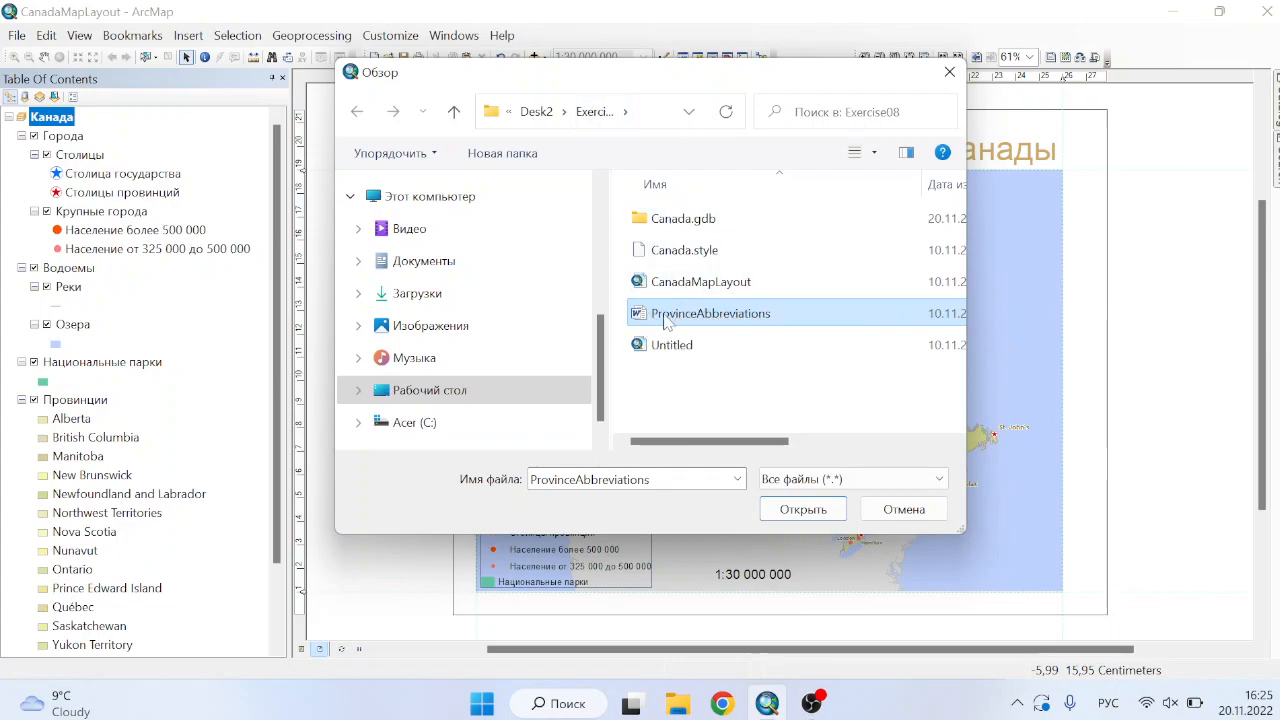
left_click(830, 511)
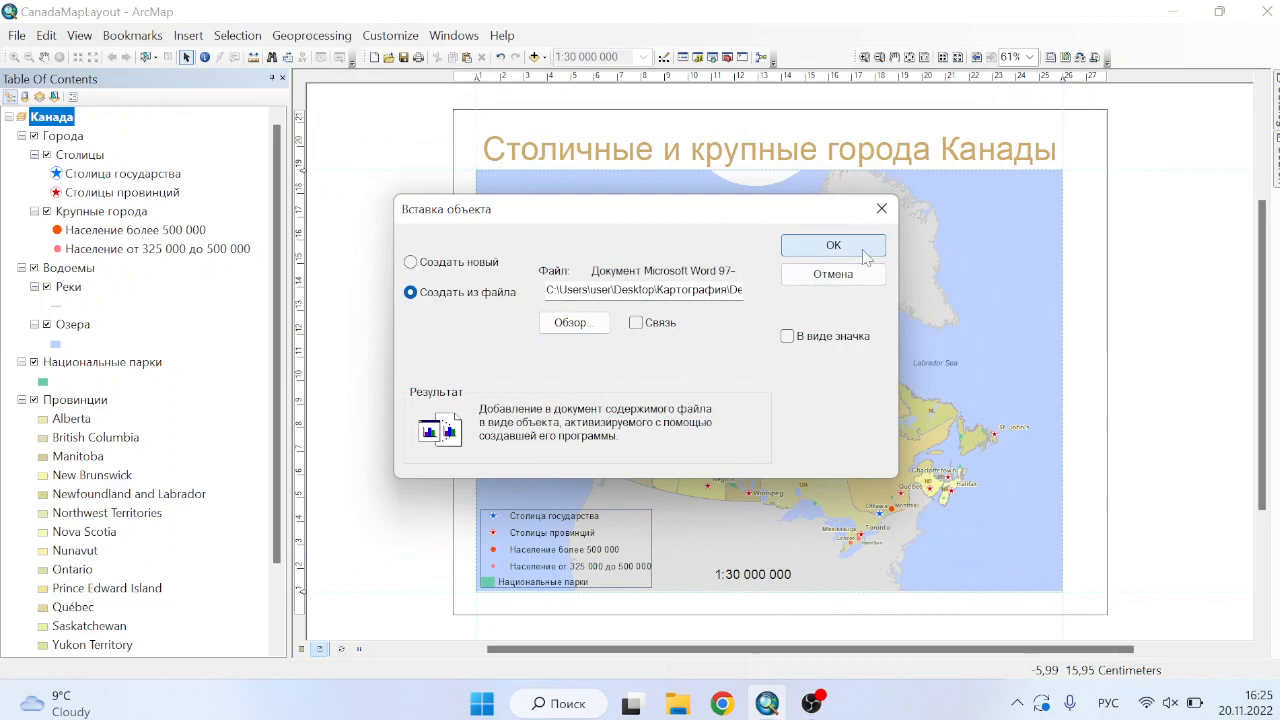
left_click(862, 252)
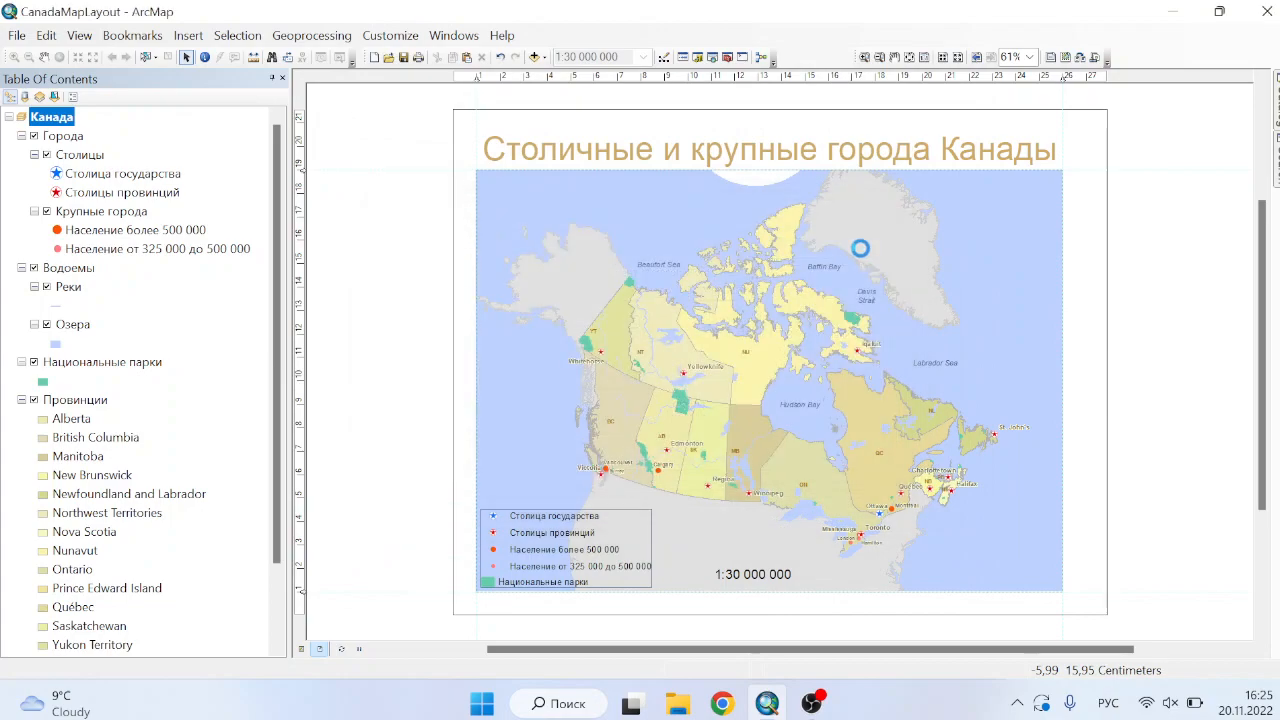
left_click_drag(848, 283, 975, 176)
left_click(1008, 347)
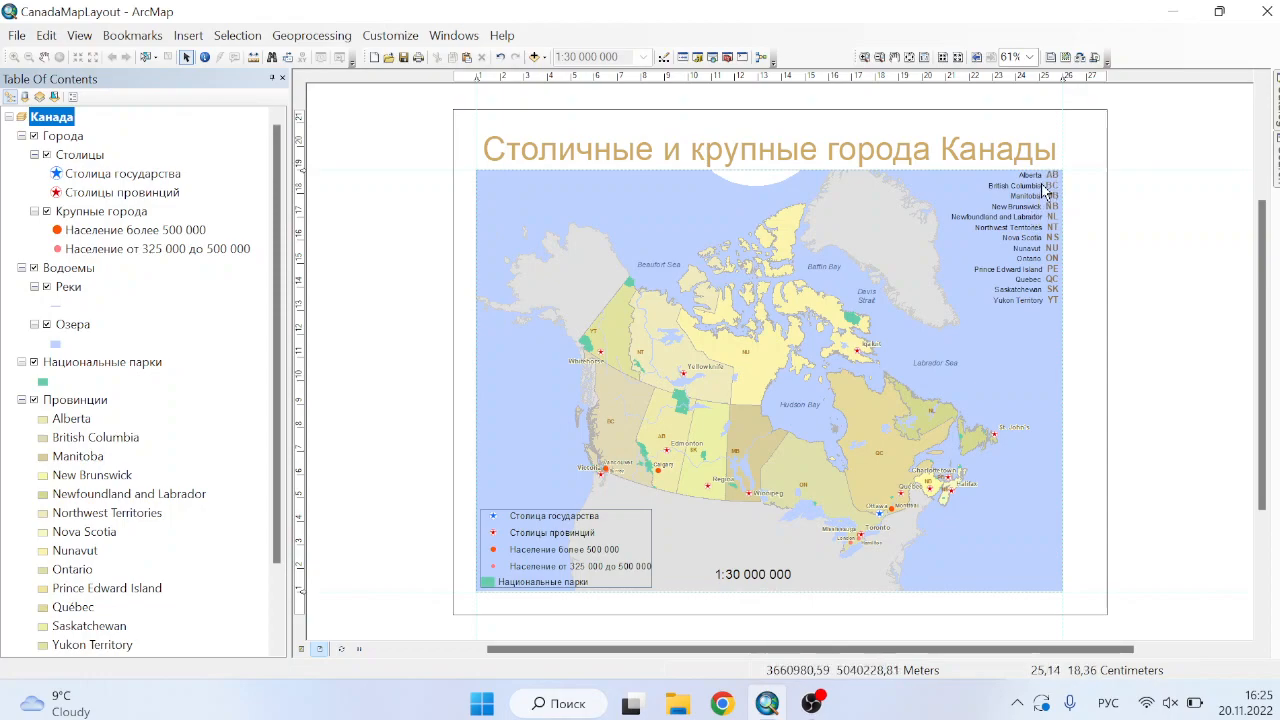
Add a text element with the date 20.11.2022 to the layout.
left_click(190, 38)
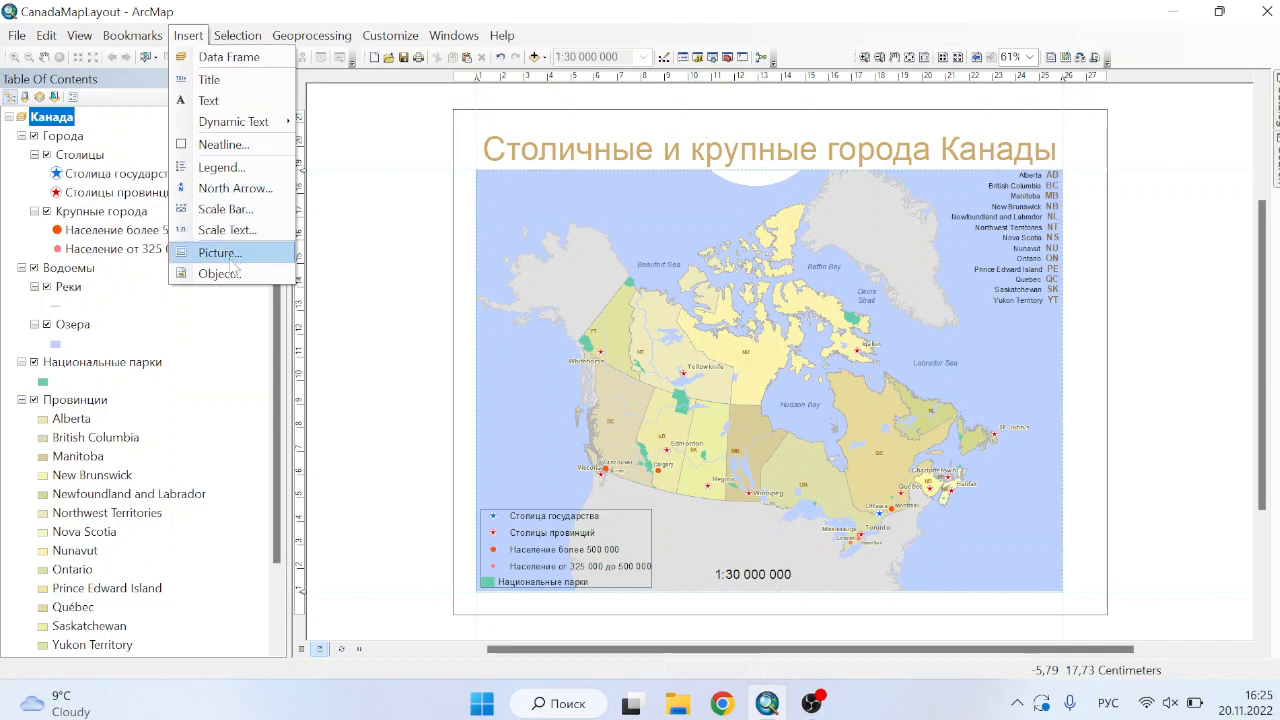
left_click(228, 104)
left_click(767, 189)
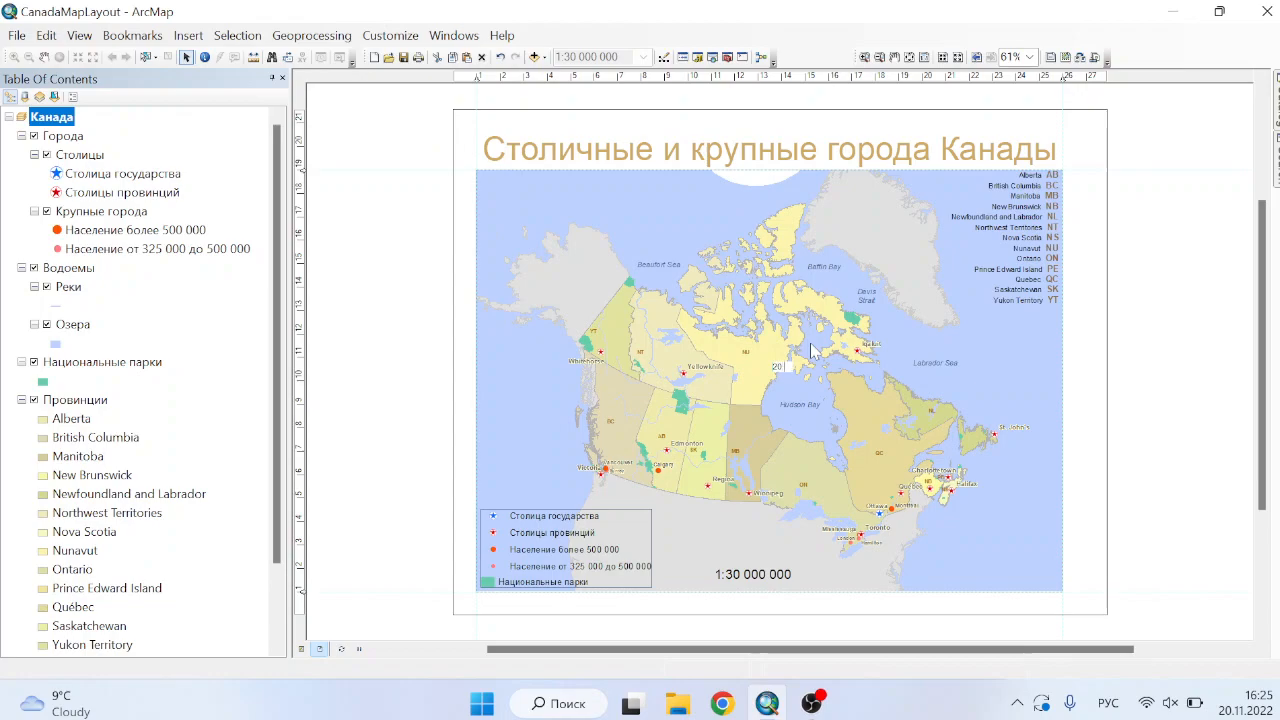
type("11.2022")
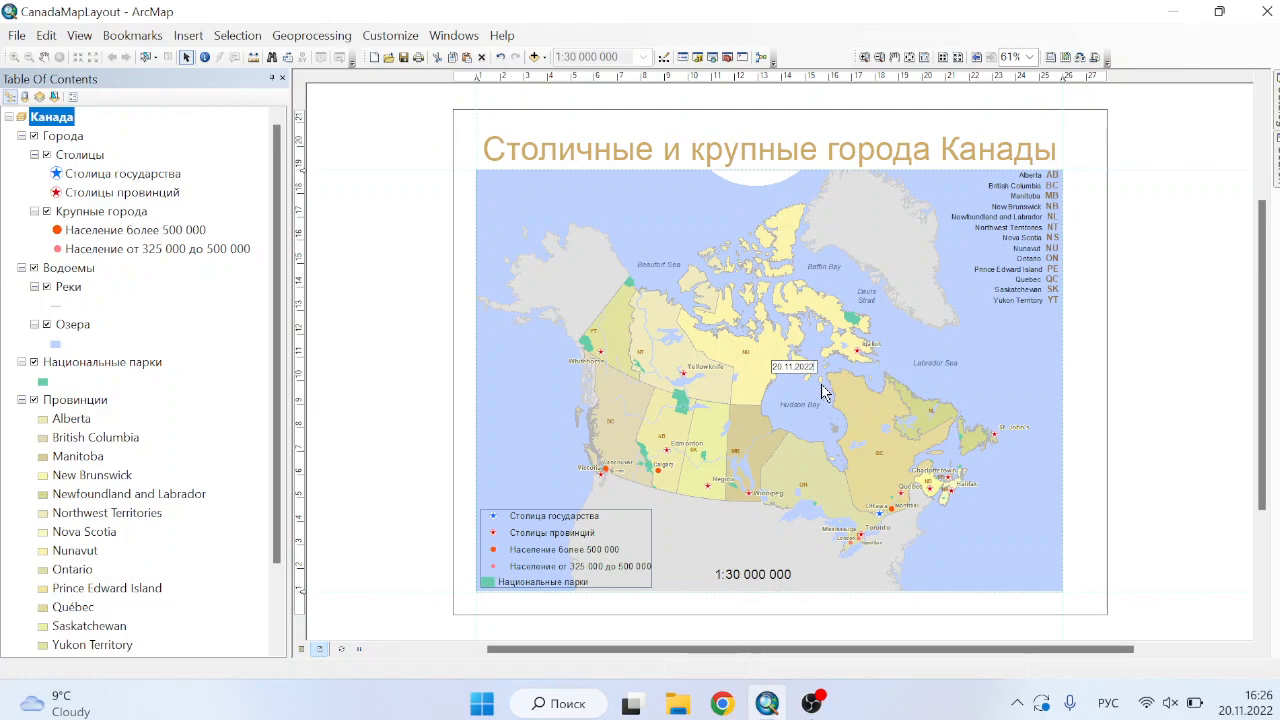
key("Return")
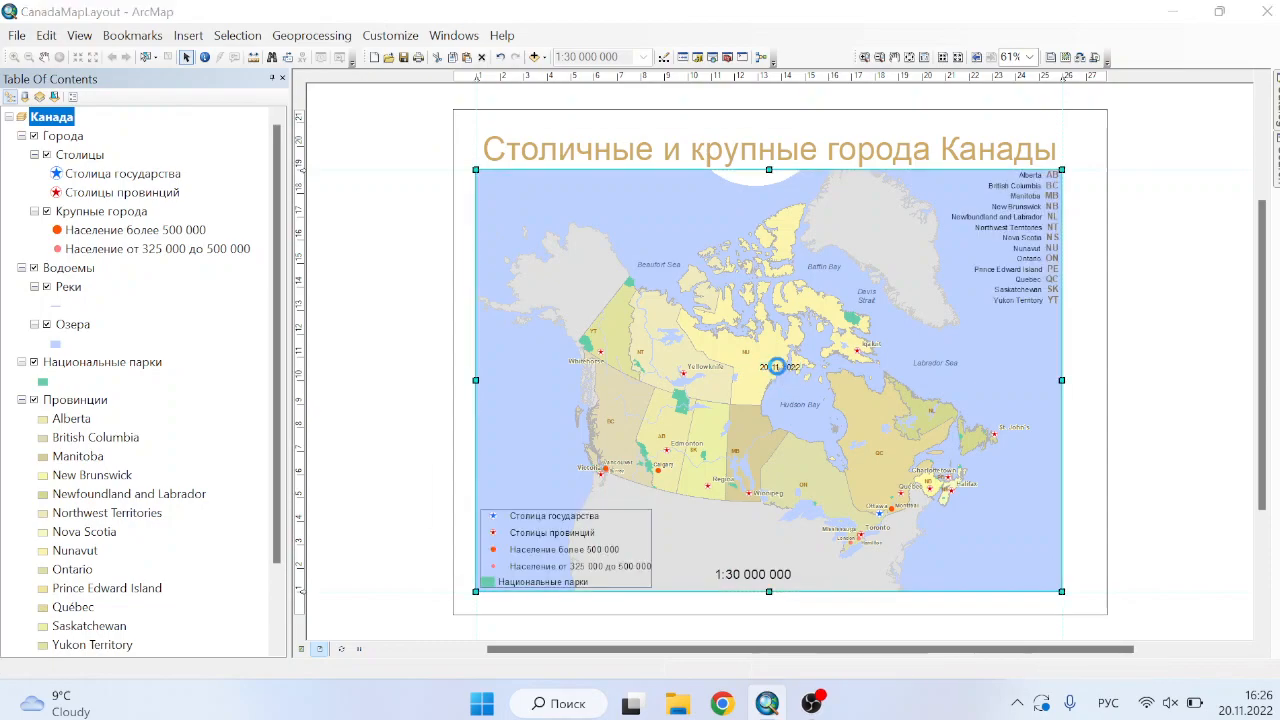
Set the date text's font size to 16 and move it to the map's lower-right corner.
double_click(779, 375)
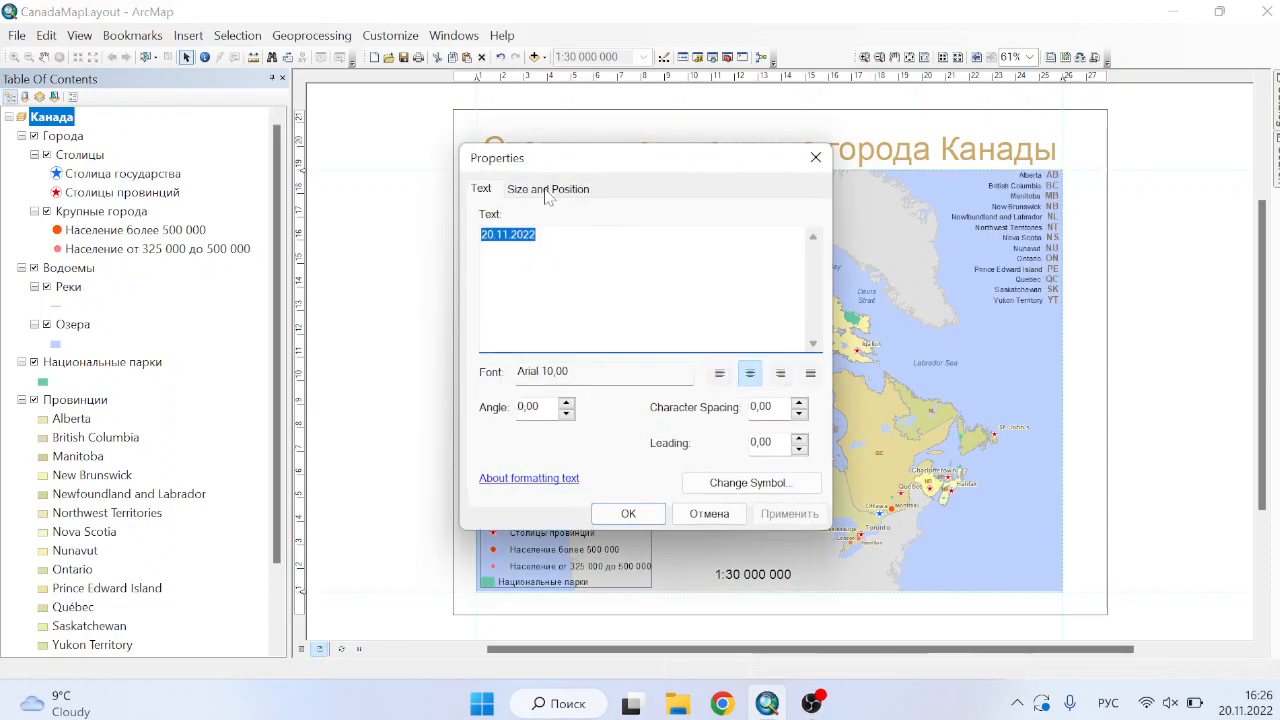
left_click(756, 484)
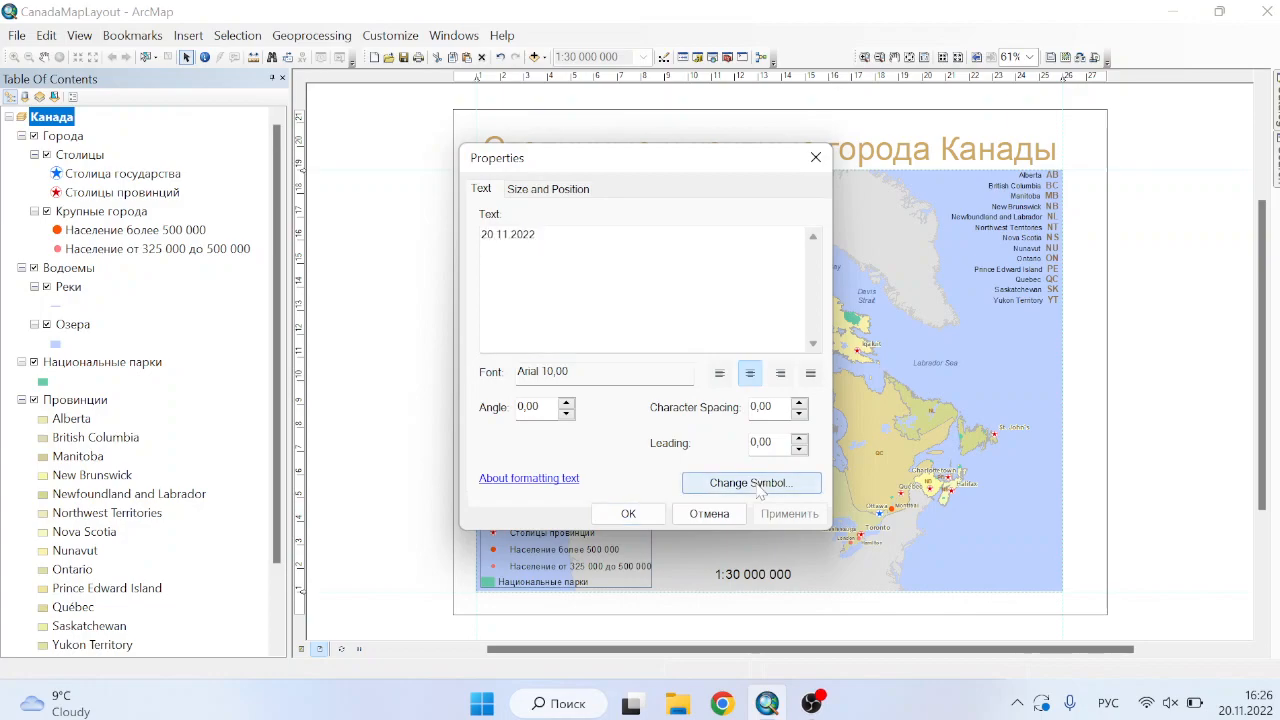
left_click(760, 485)
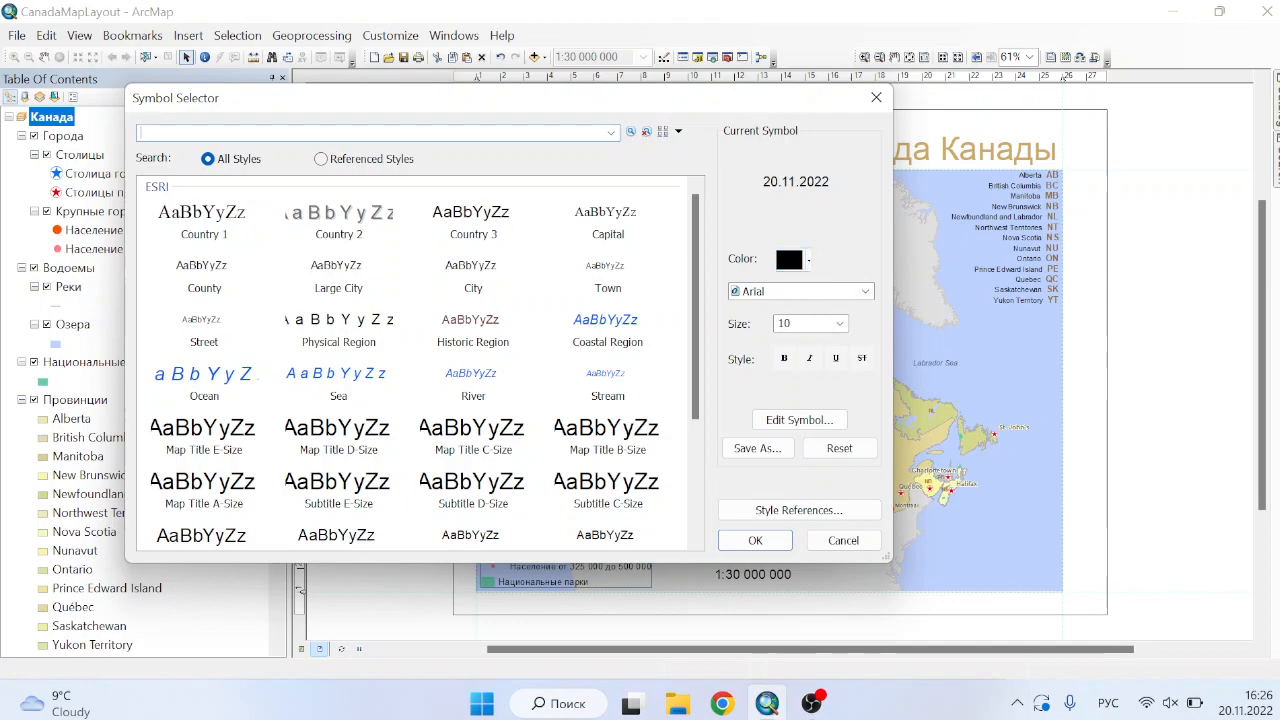
left_click(839, 324)
left_click(792, 391)
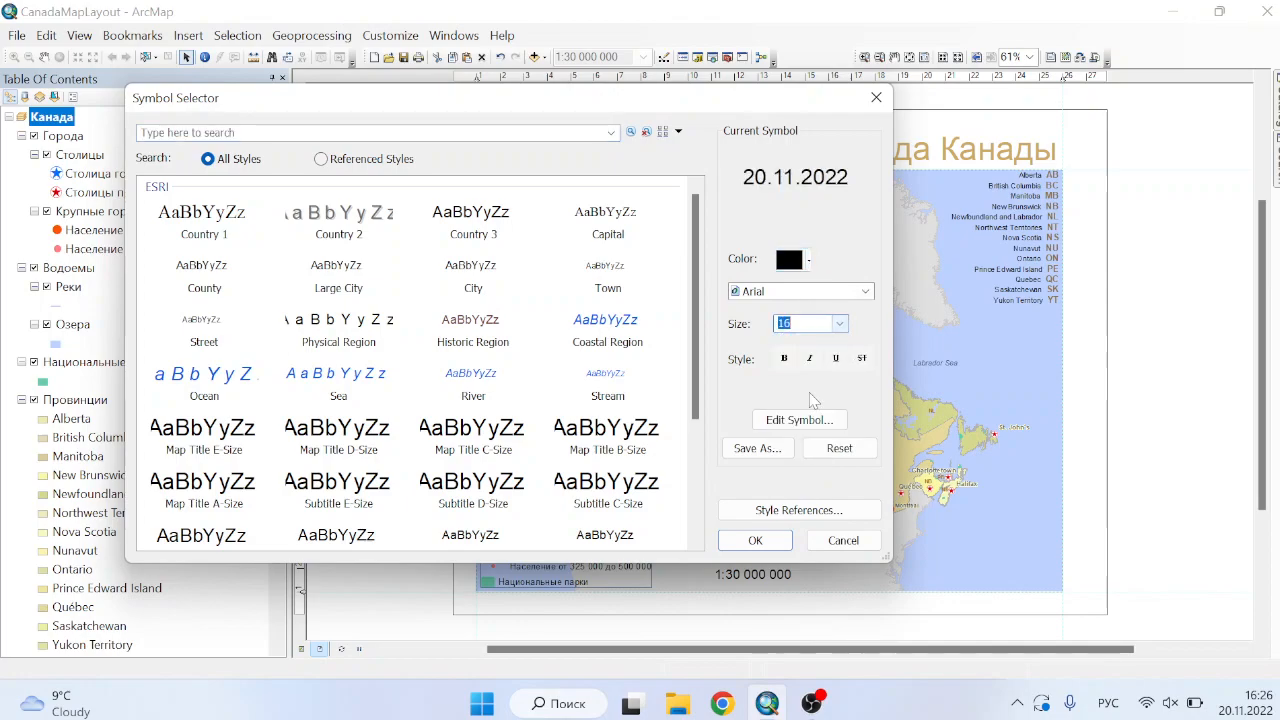
left_click(755, 541)
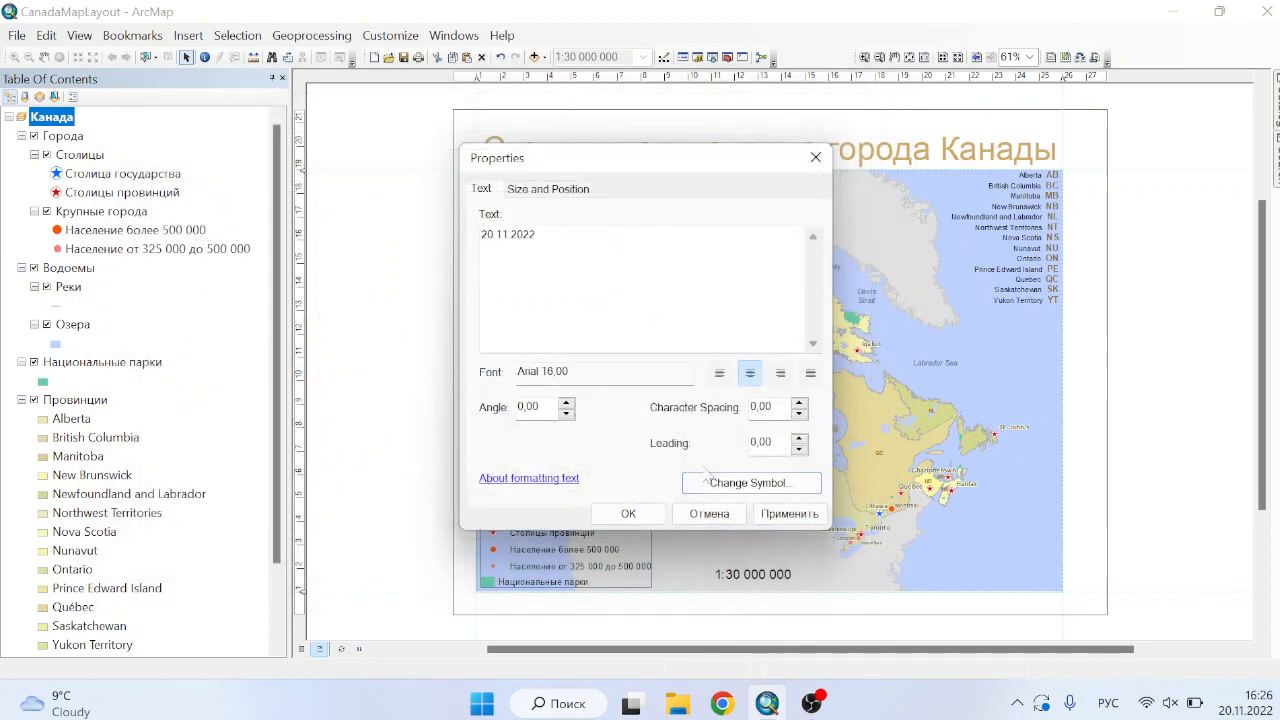
left_click(628, 513)
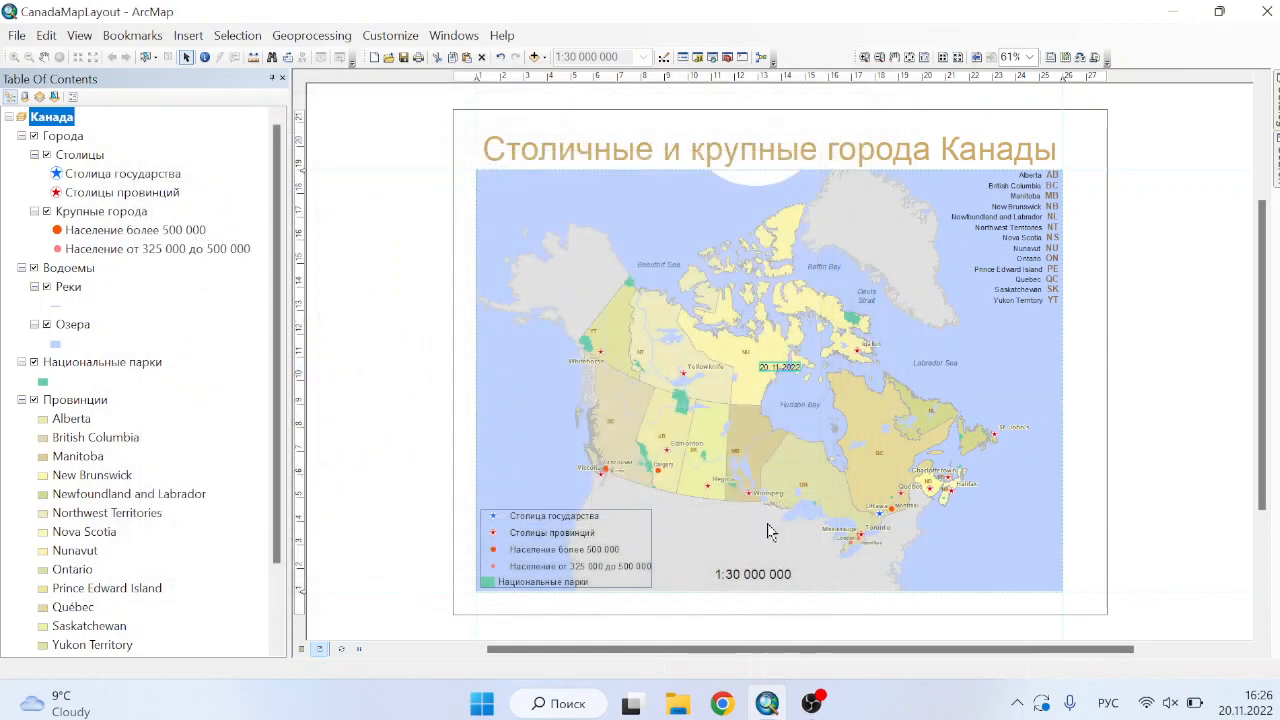
mouse_move(774, 369)
left_mouse_down()
mouse_move(848, 392)
mouse_move(1007, 391)
mouse_move(1065, 345)
mouse_move(985, 478)
mouse_move(1012, 587)
mouse_move(1025, 587)
mouse_move(1019, 570)
left_mouse_up()
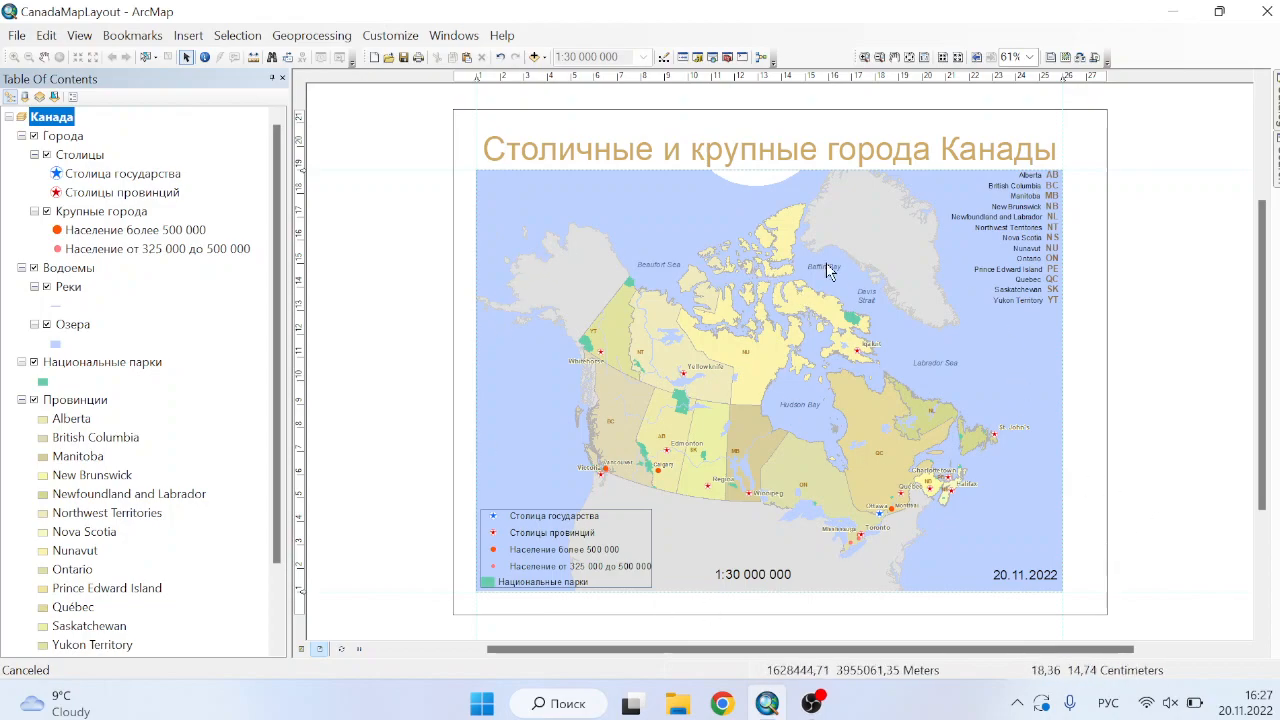
Start exporting the map and choose the desktop folder Картография\Desk2\Exercise07 as the destination.
left_click(20, 38)
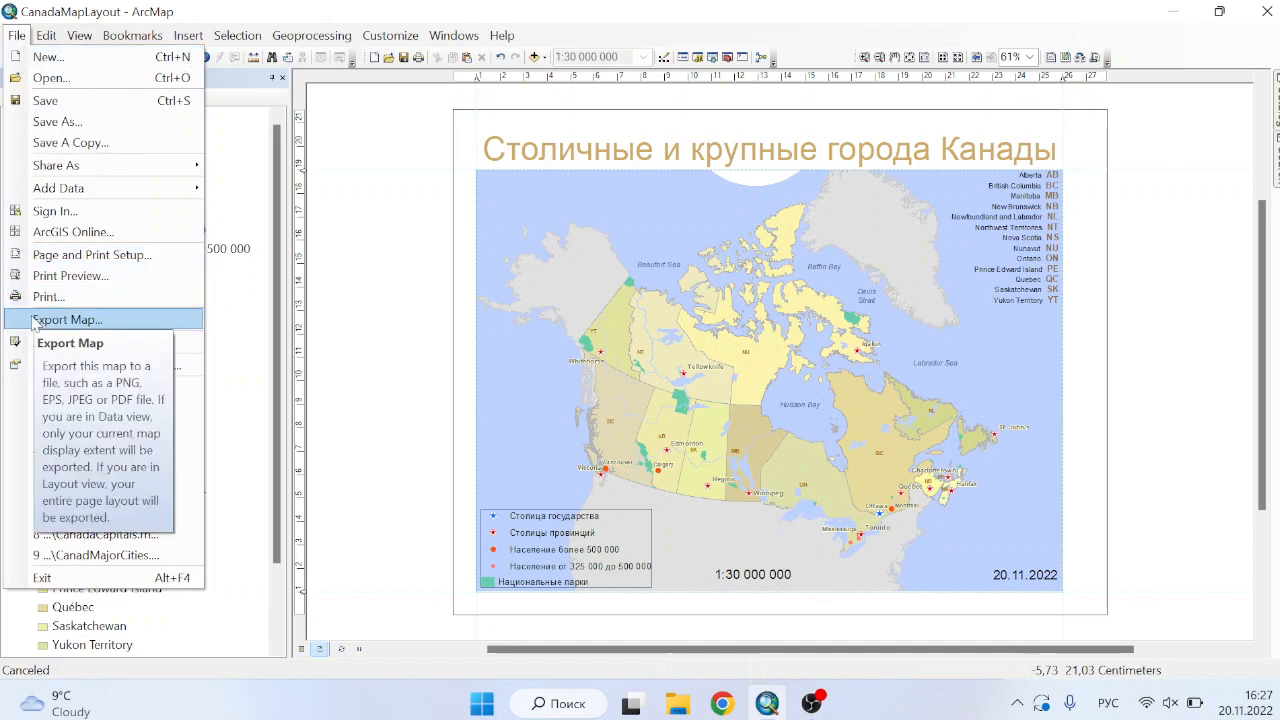
left_click(34, 320)
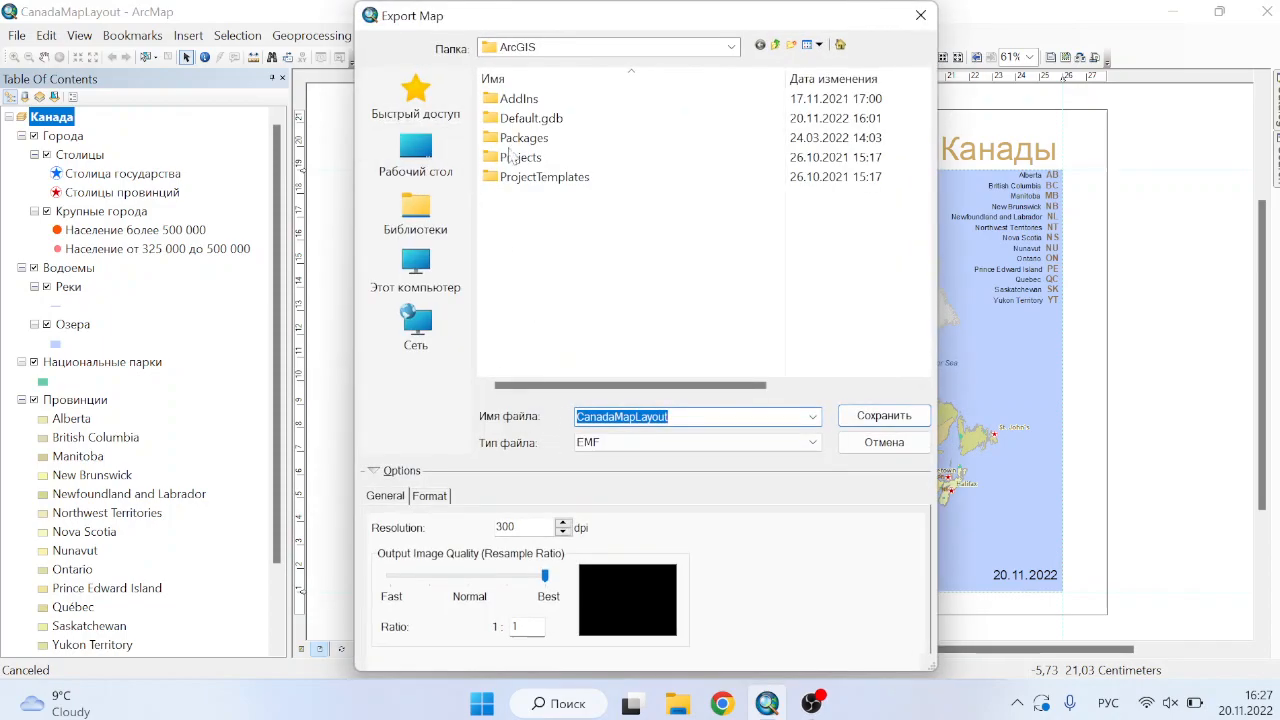
left_click(402, 148)
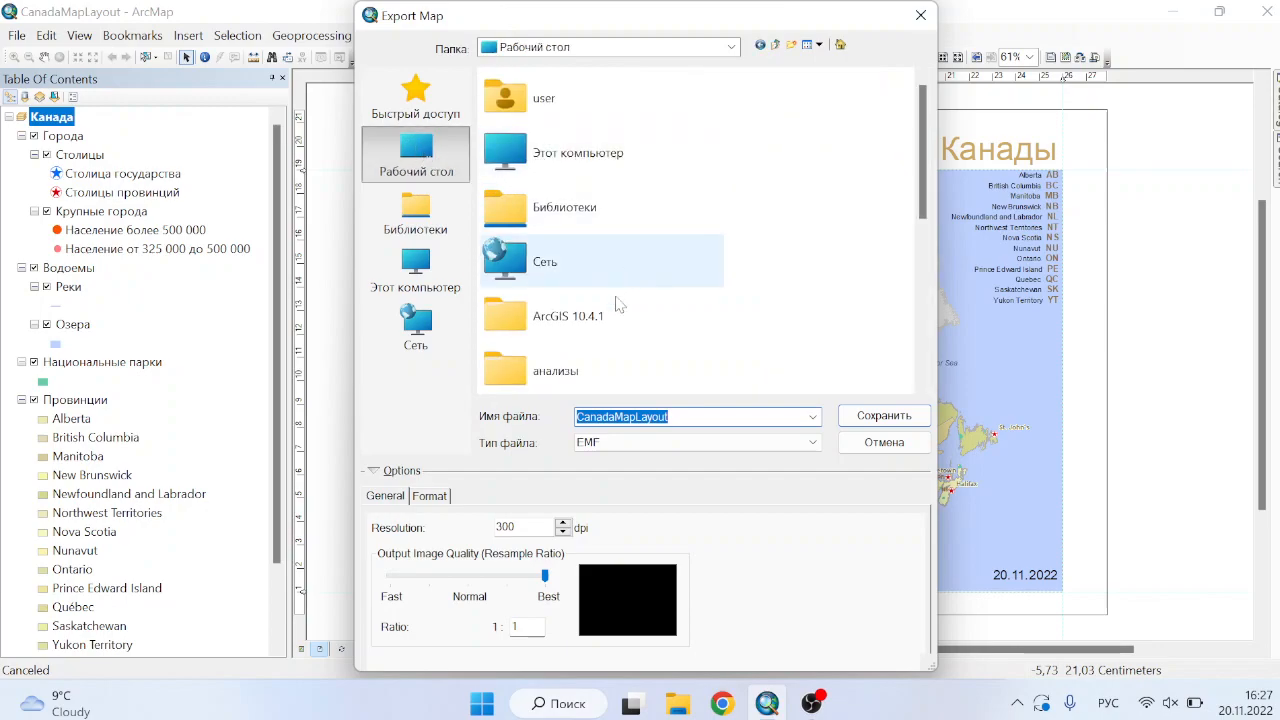
scroll(578, 330, "down", 5)
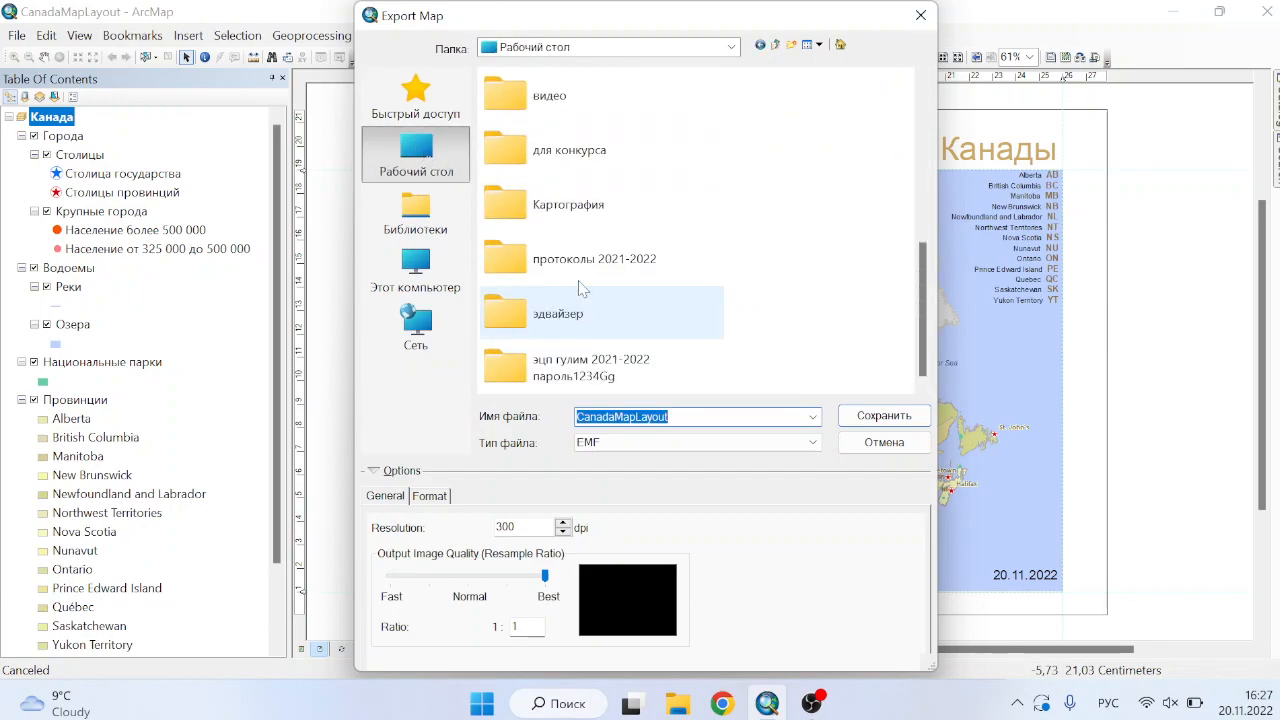
double_click(578, 221)
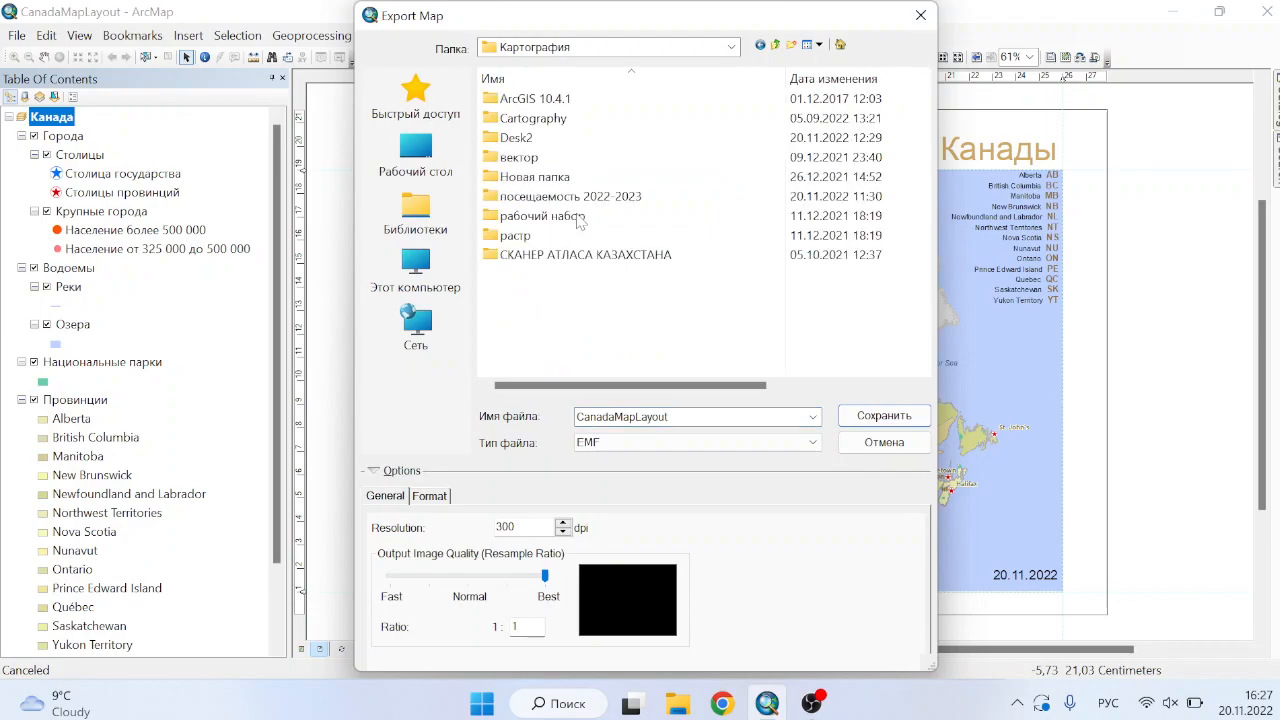
double_click(545, 138)
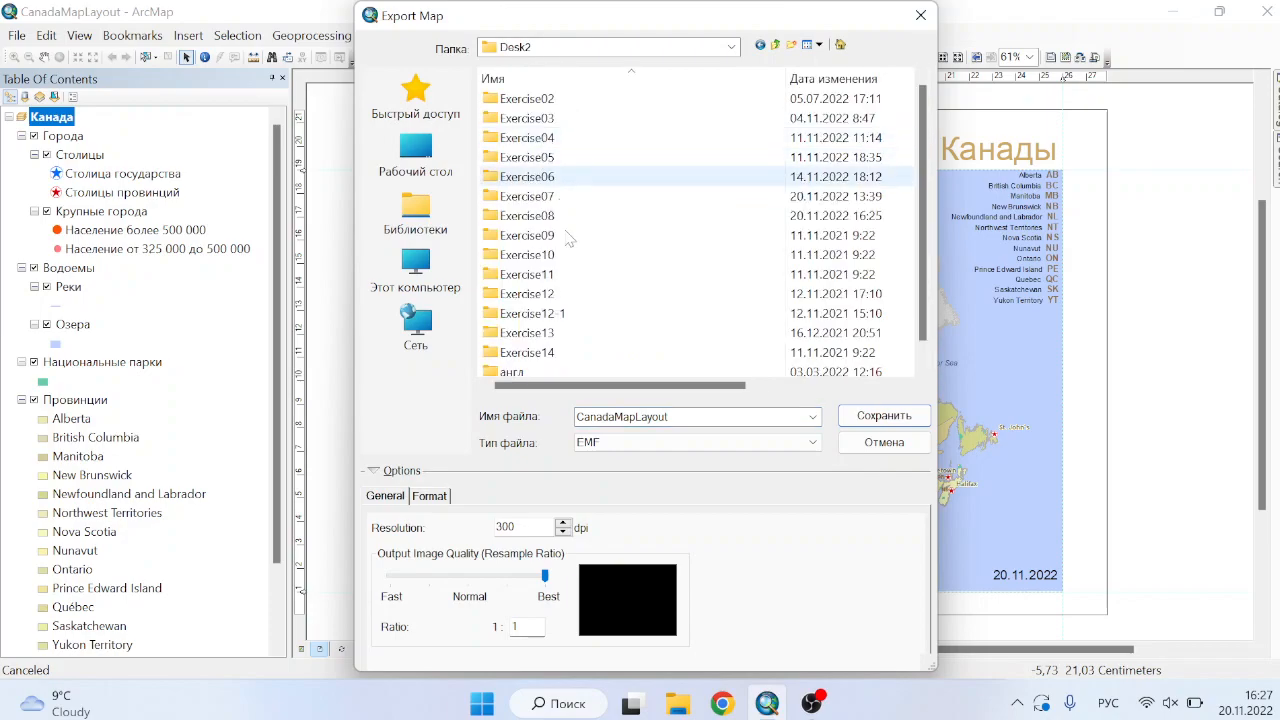
double_click(560, 196)
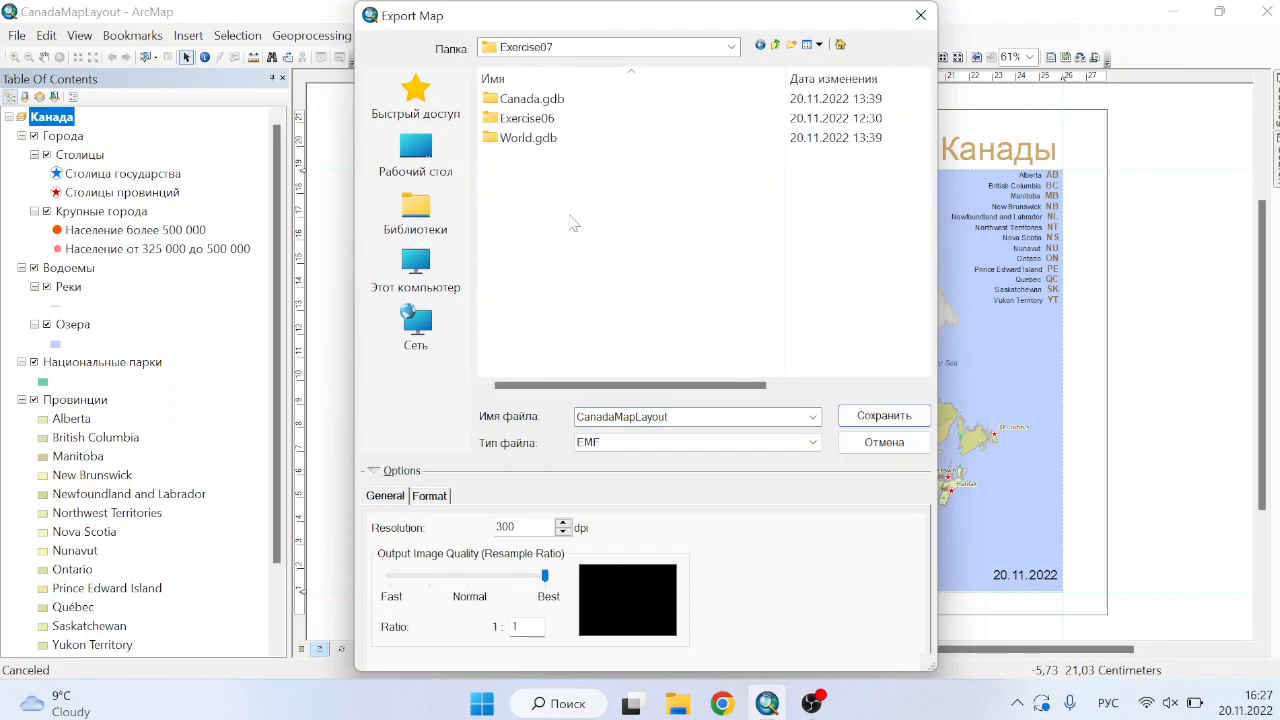
Choose PDF as the export format and save the map as CanadaMapLayout.pdf.
left_click(600, 444)
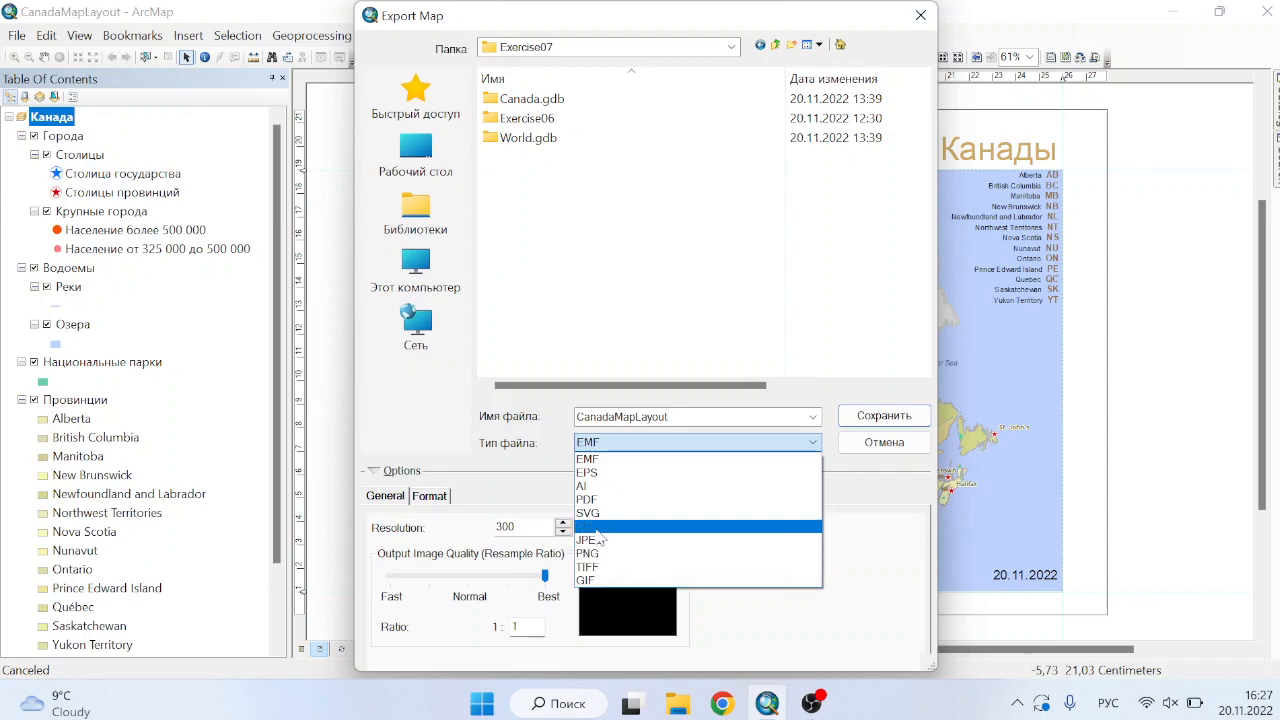
left_click(588, 487)
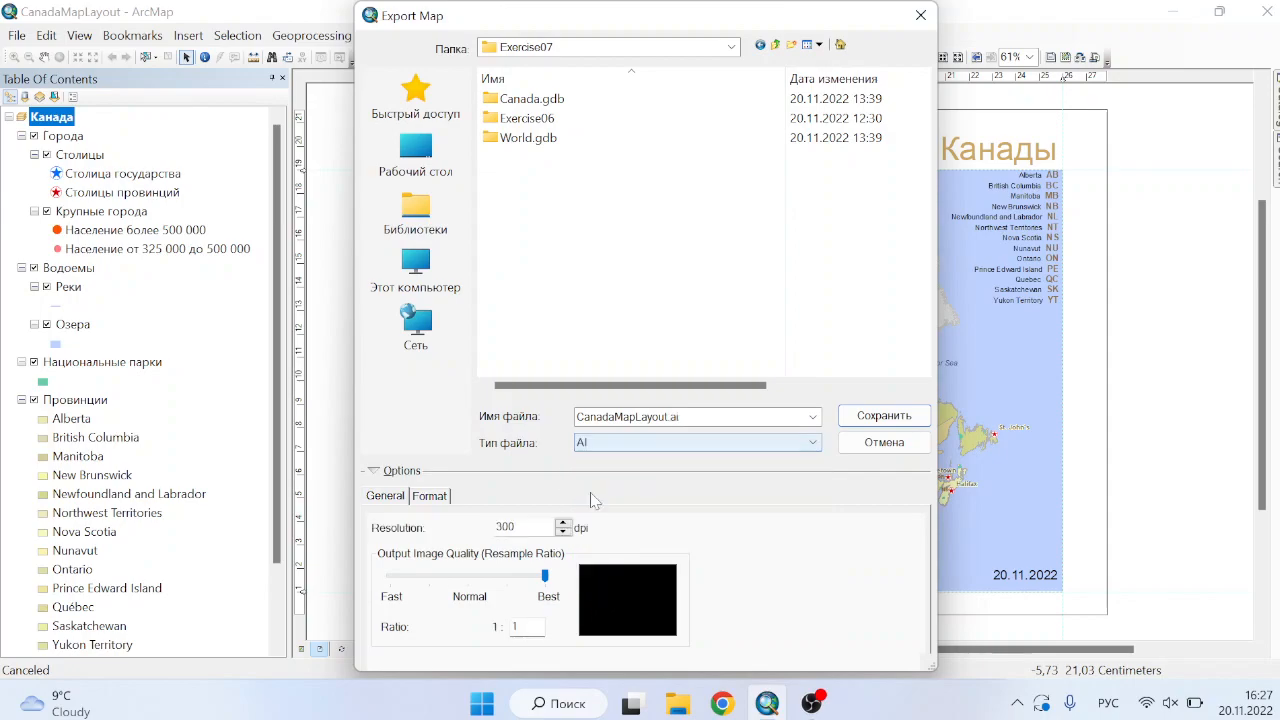
left_click(625, 444)
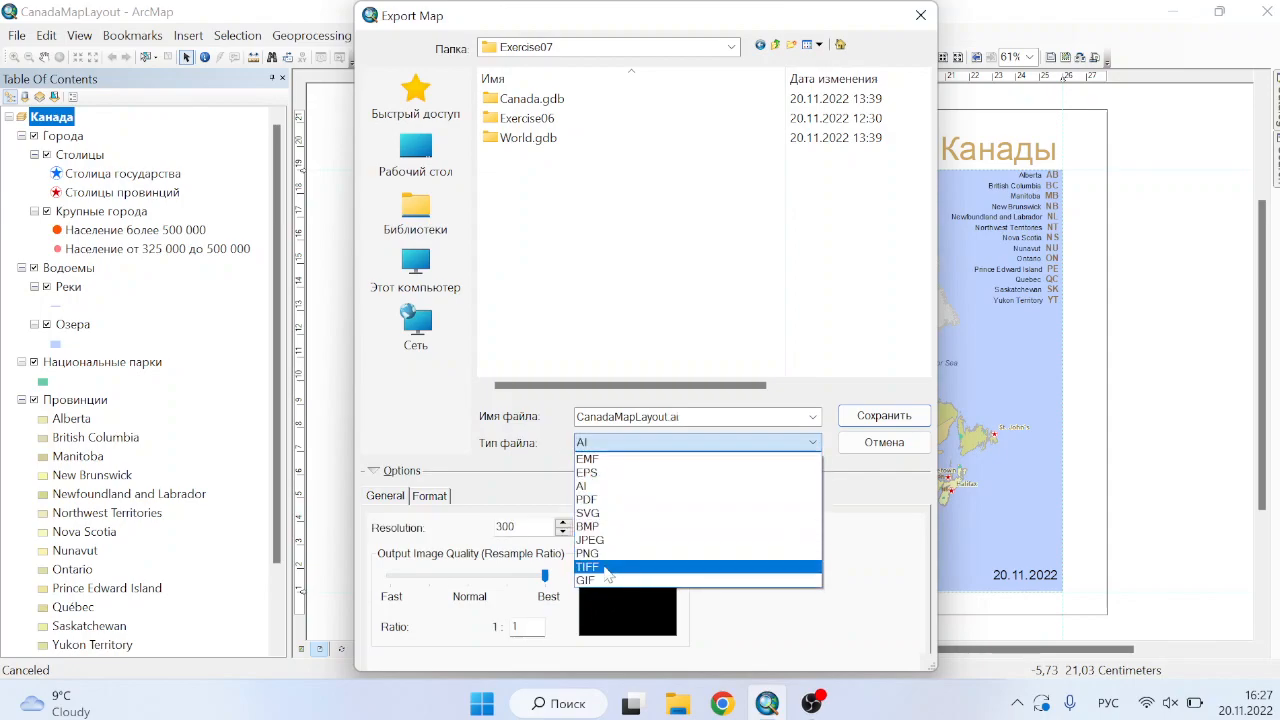
left_click(599, 502)
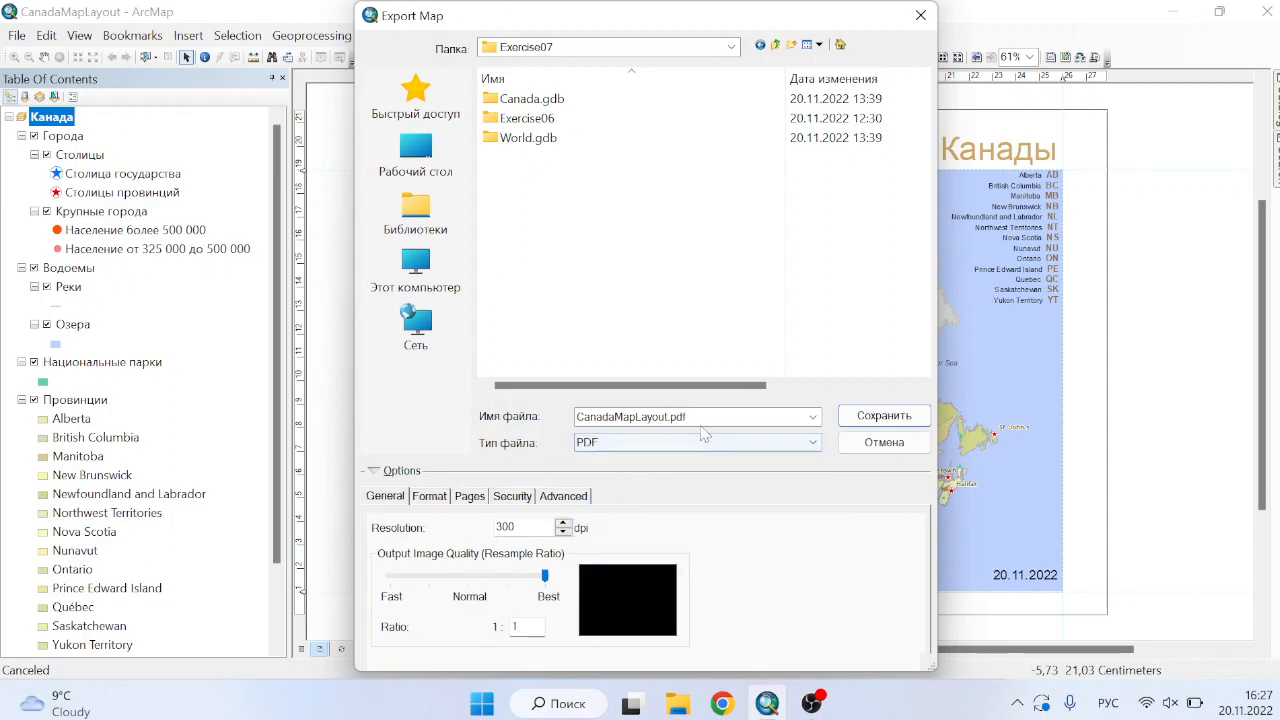
left_click(884, 416)
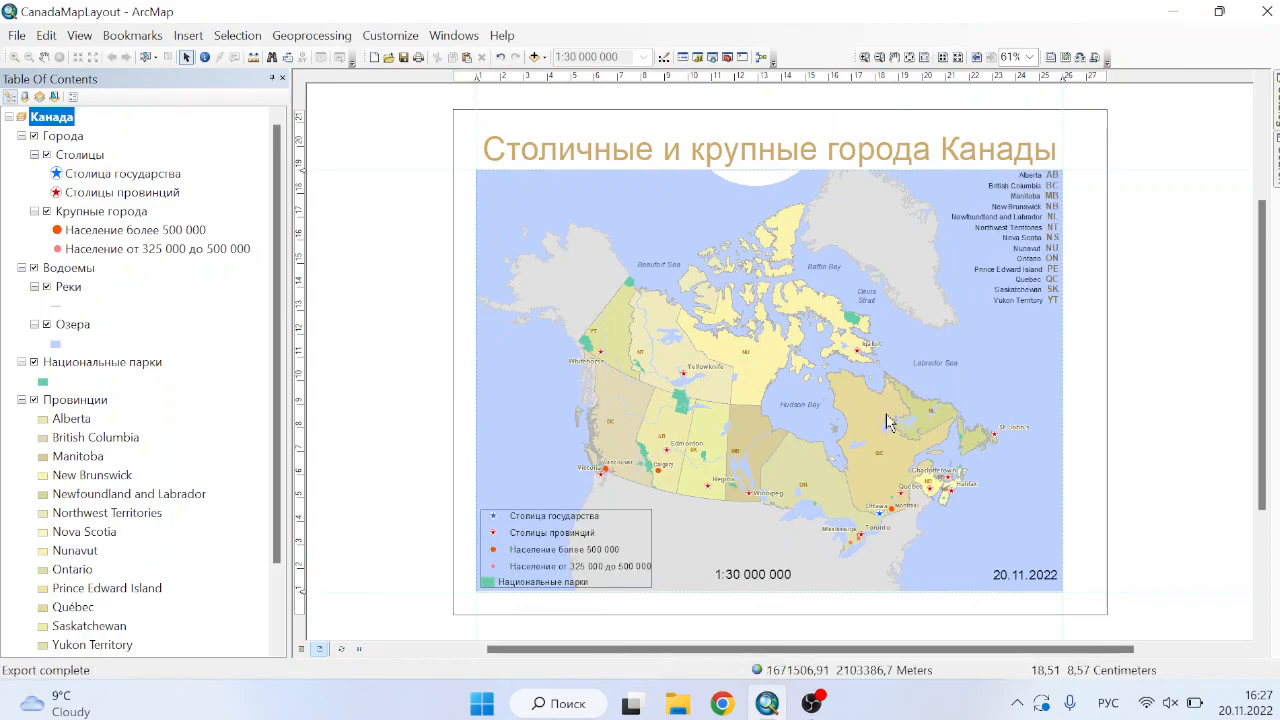
Switch to File Explorer, open CanadaMapLayout.pdf from the Exercise07 folder and examine the exported page in full.
left_click(677, 704)
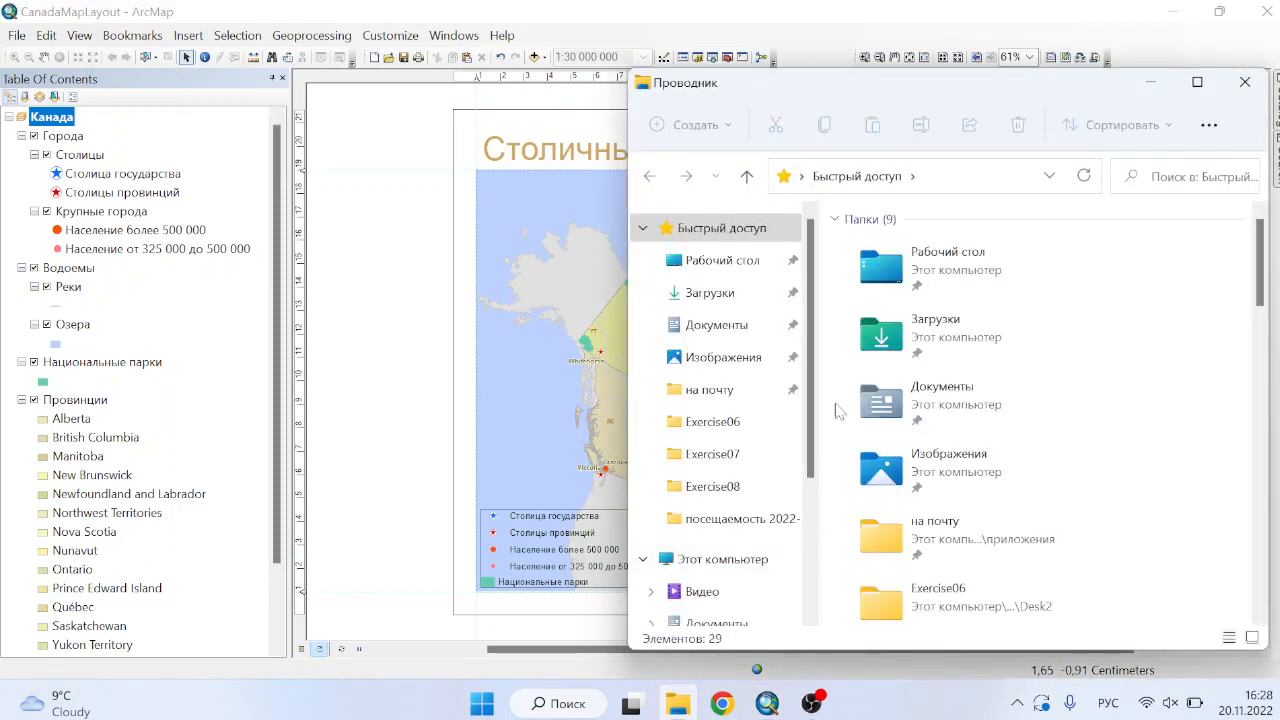
scroll(935, 545, "down", 2)
left_click(935, 515)
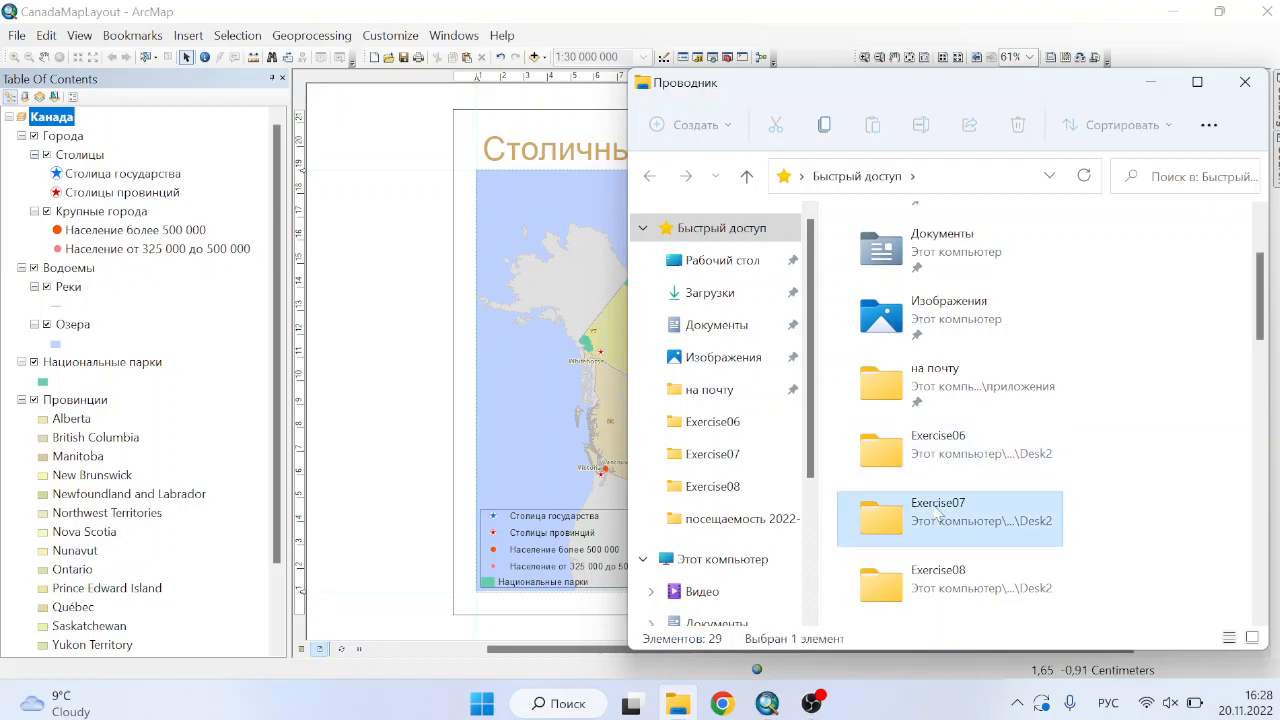
double_click(935, 512)
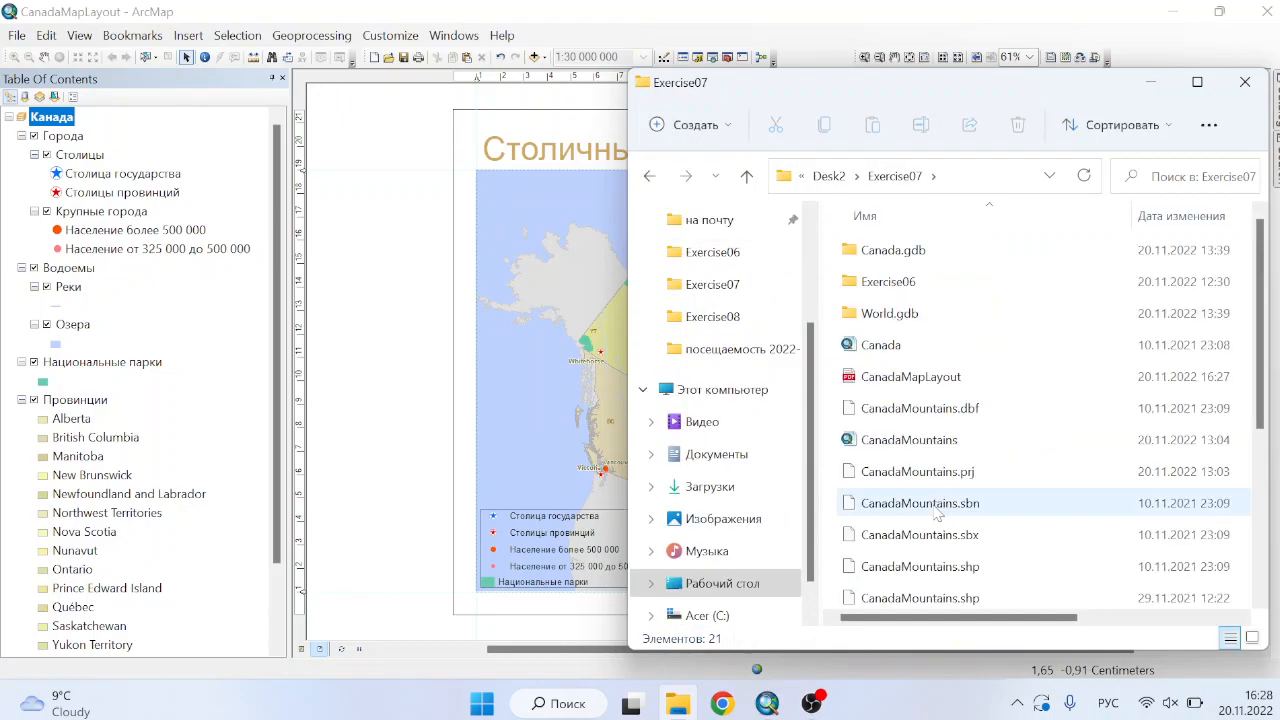
left_click(886, 386)
double_click(886, 385)
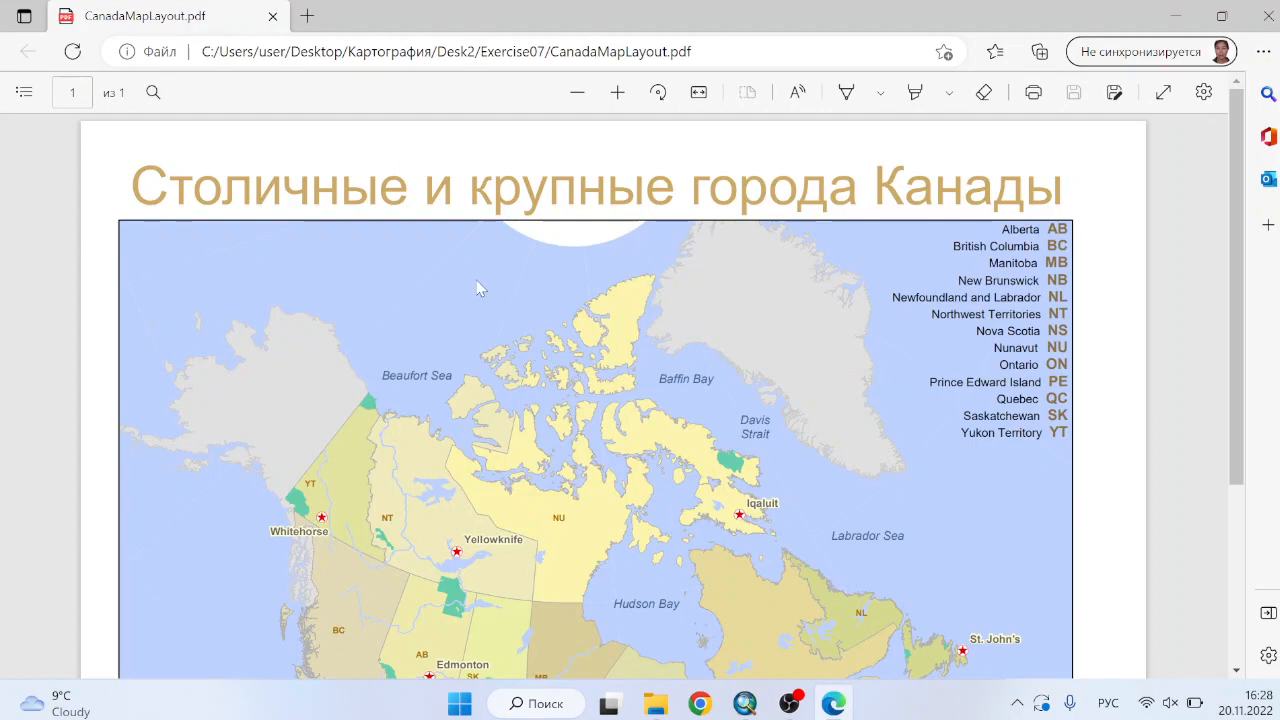
scroll(478, 289, "down", 3)
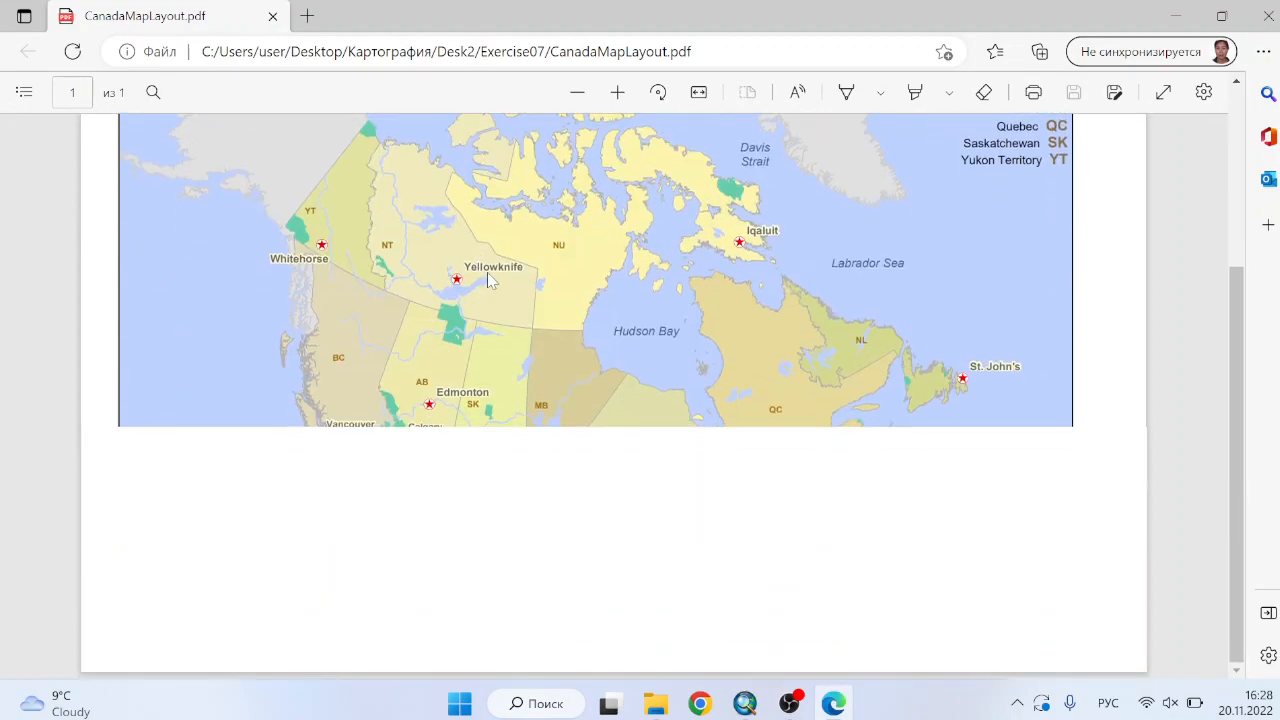
scroll(490, 281, "up", 2)
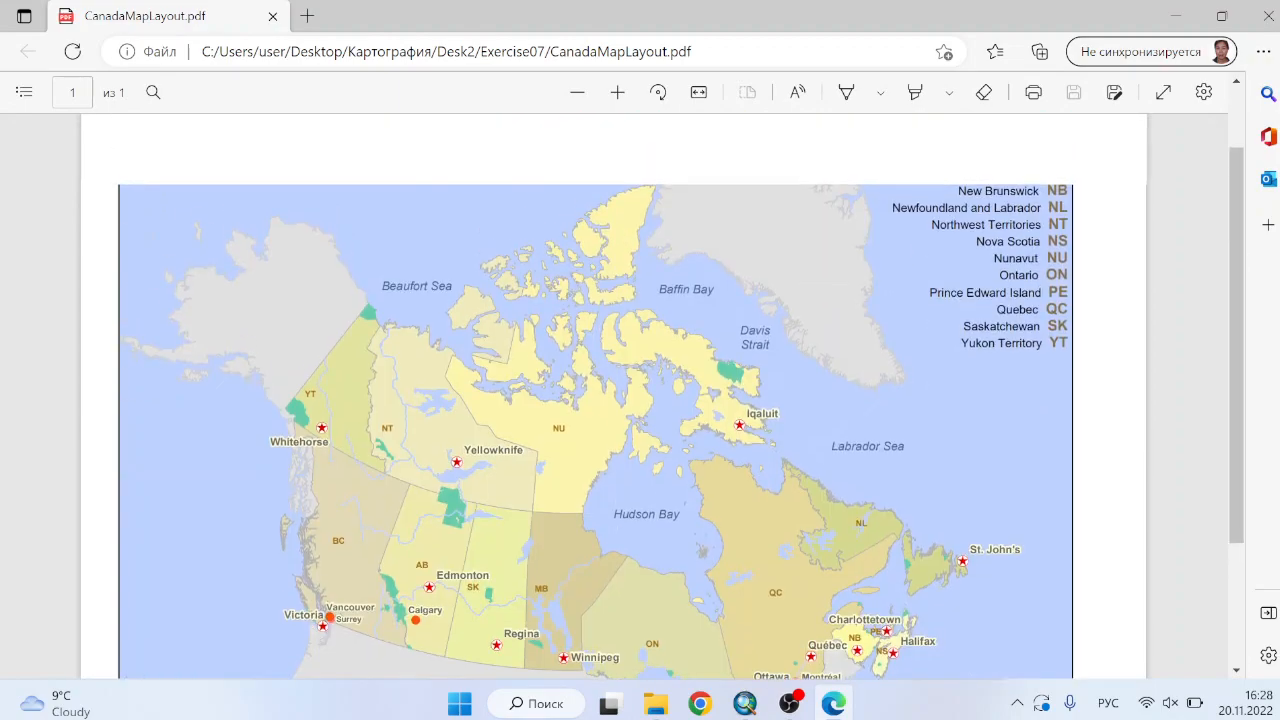
scroll(622, 199, "down", 3)
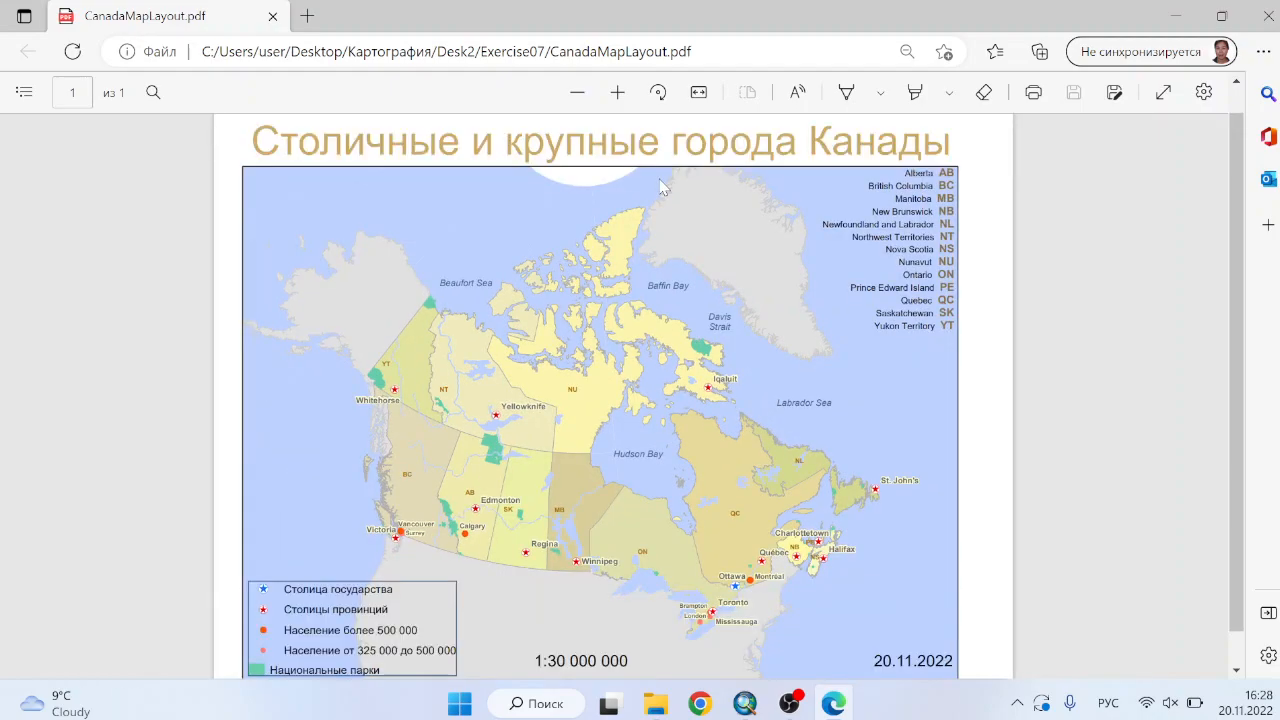
scroll(658, 177, "down", 1)
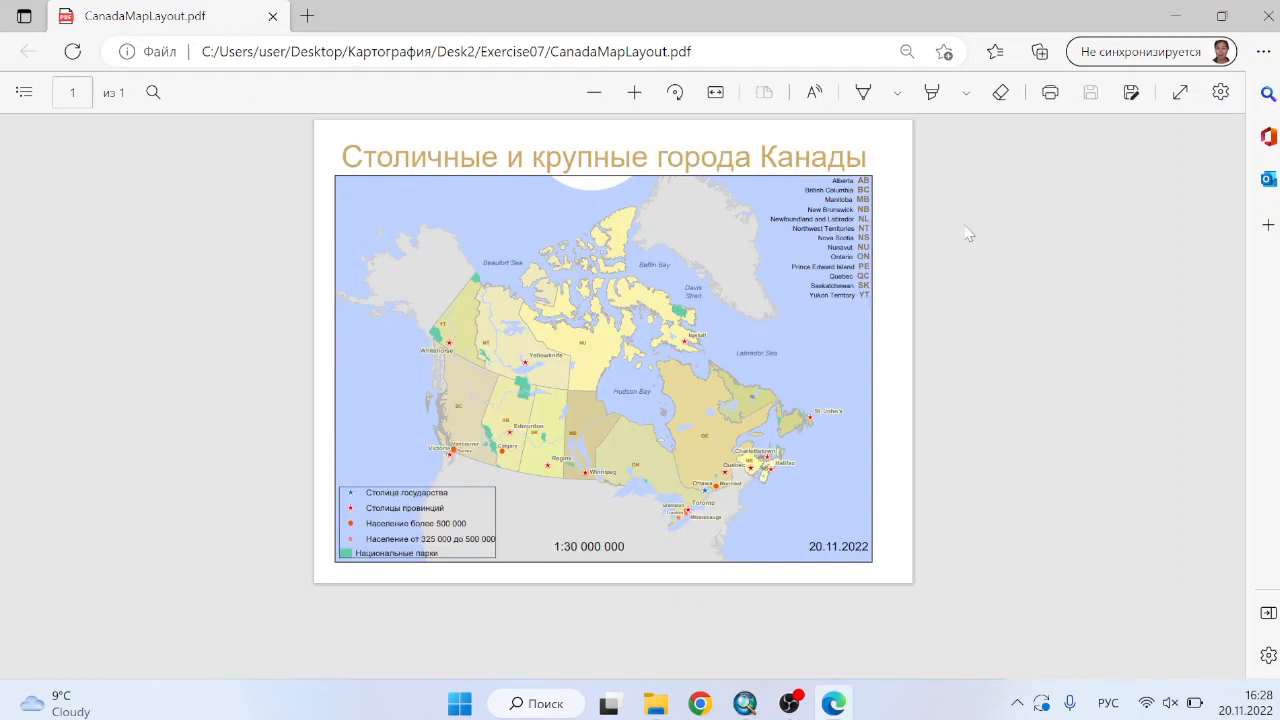